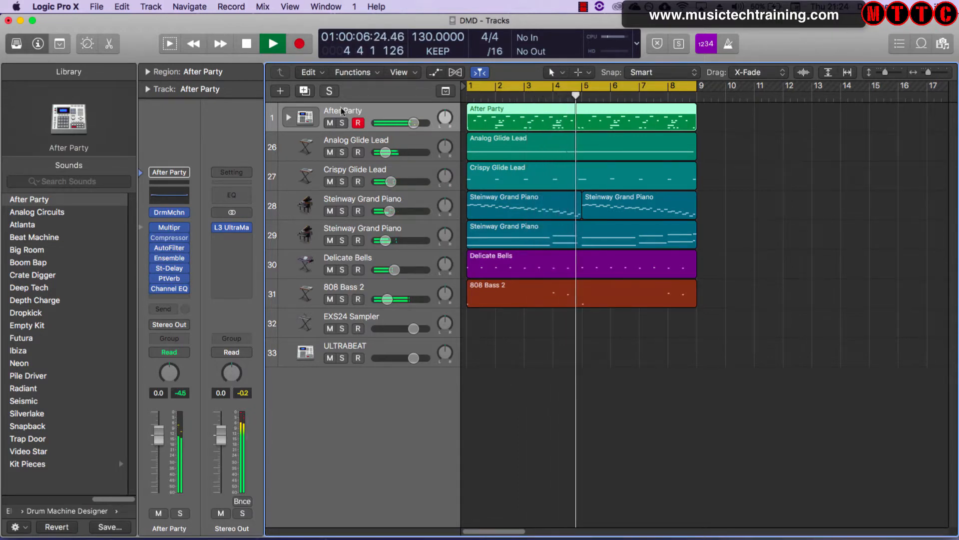
- Listen to the After Party drum track in solo, stopping playback and clearing the solo when done
{"action": "left_click", "coordinate": [342, 124]}
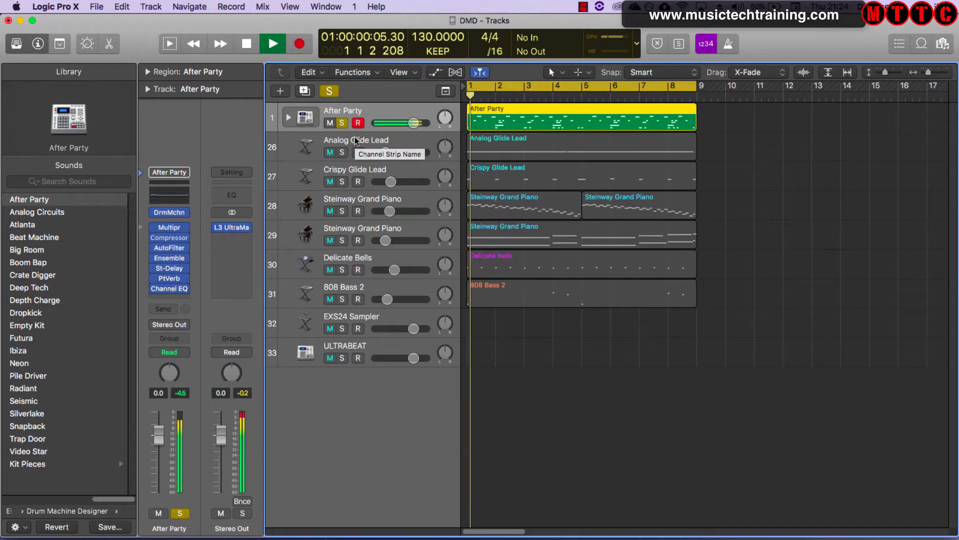
{"action": "key", "text": "space"}
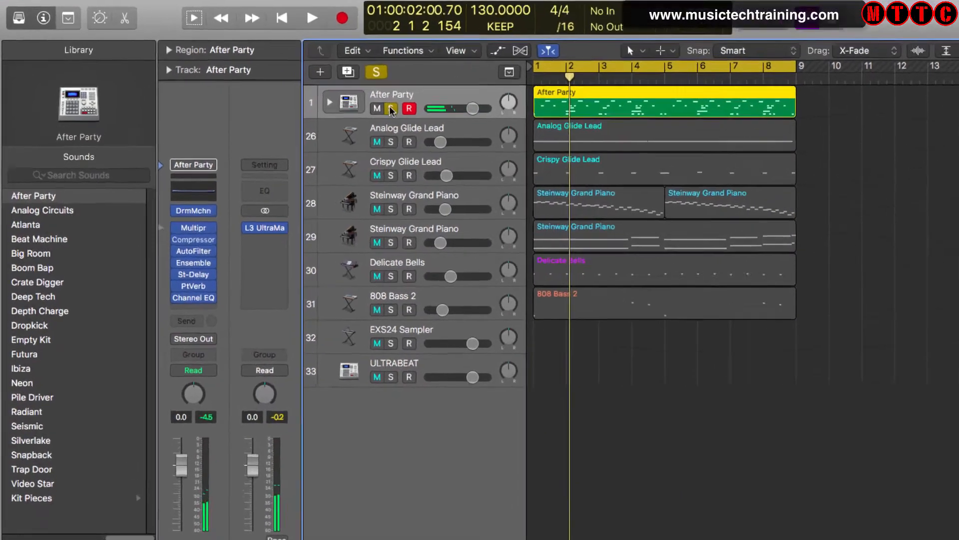
{"action": "left_click", "coordinate": [341, 123]}
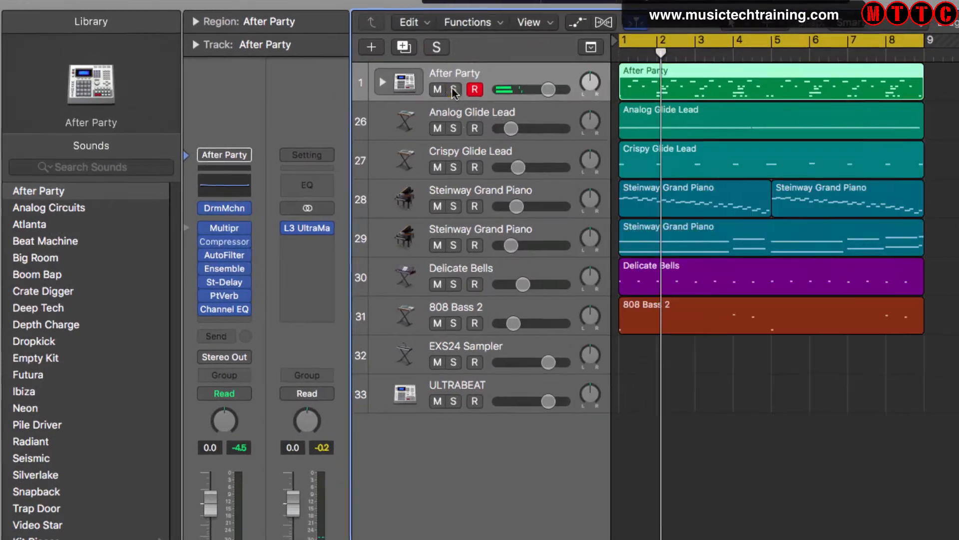
- Play the Analog Glide Lead track in solo to hear it alone, clearing its solo at the end
{"action": "left_click", "coordinate": [455, 128]}
{"action": "key", "text": "space"}
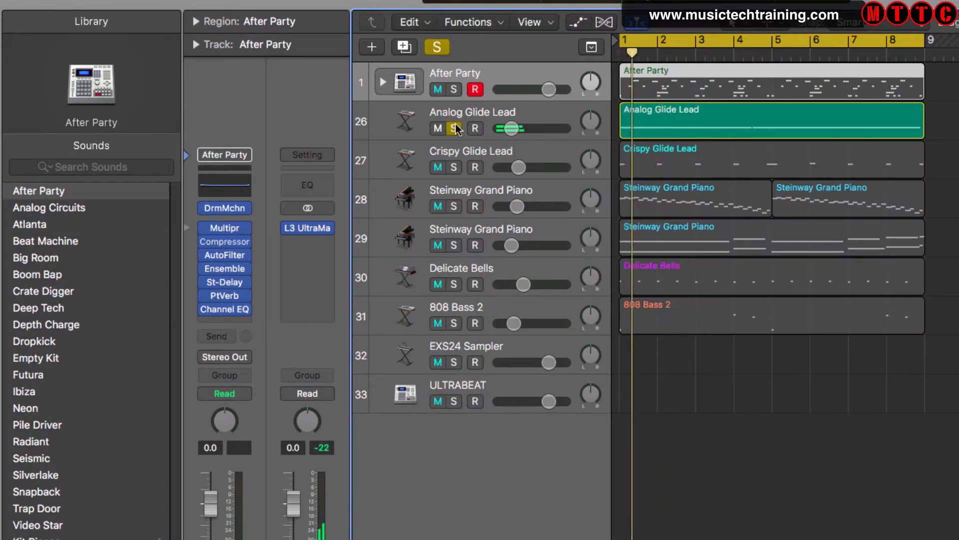
{"action": "left_click", "coordinate": [490, 109]}
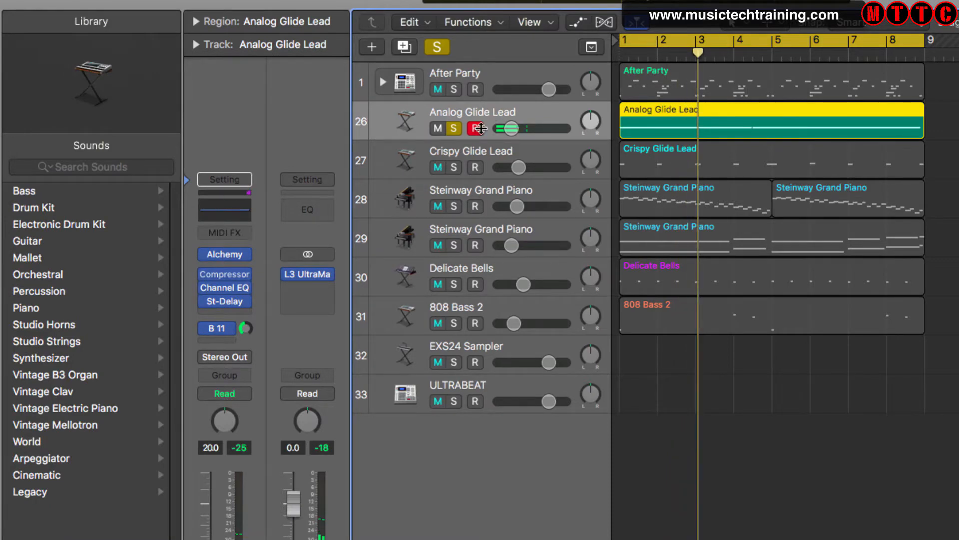
{"action": "left_click", "coordinate": [454, 129]}
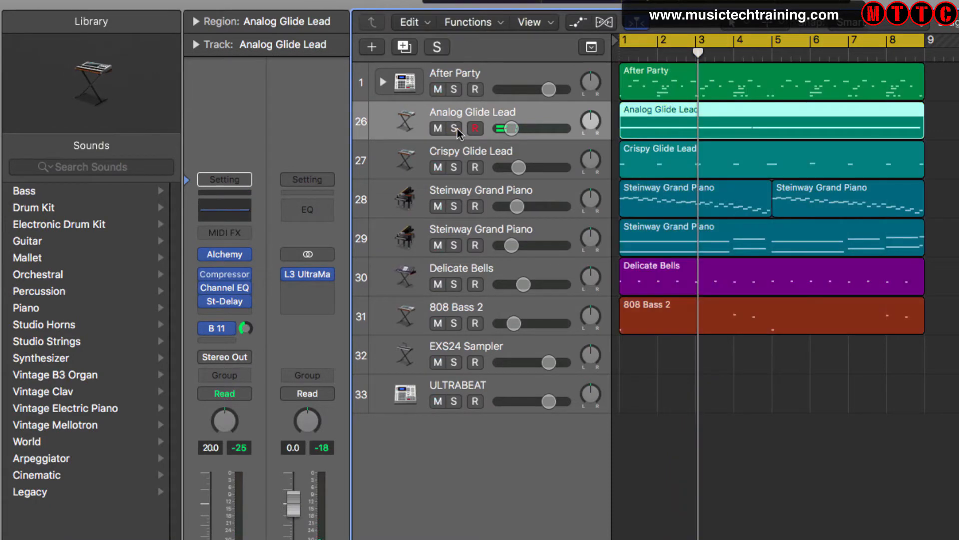
- Audition the Crispy Glide Lead and the Steinway Grand Piano on track 28 in solo, clearing both solos
{"action": "left_click", "coordinate": [455, 168]}
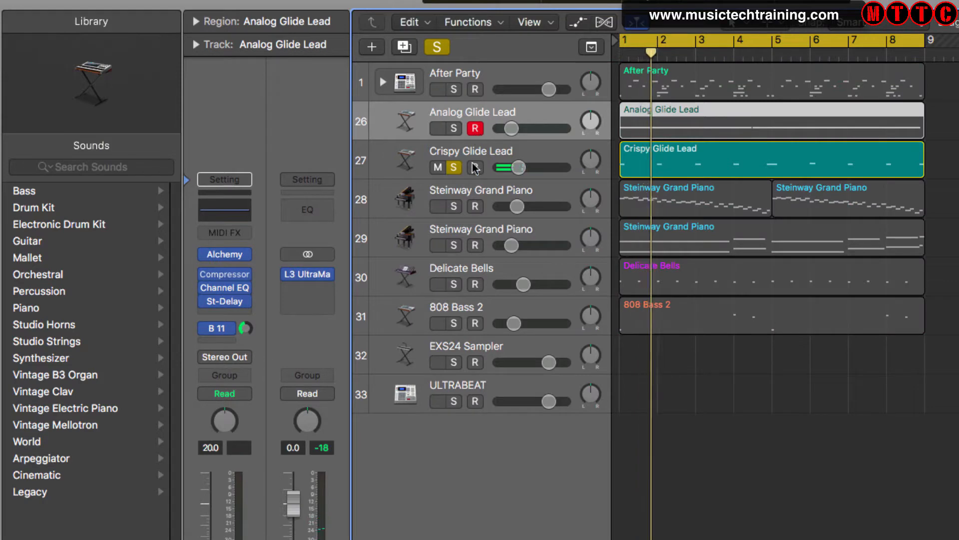
{"action": "left_click", "coordinate": [480, 159]}
{"action": "left_click", "coordinate": [454, 207]}
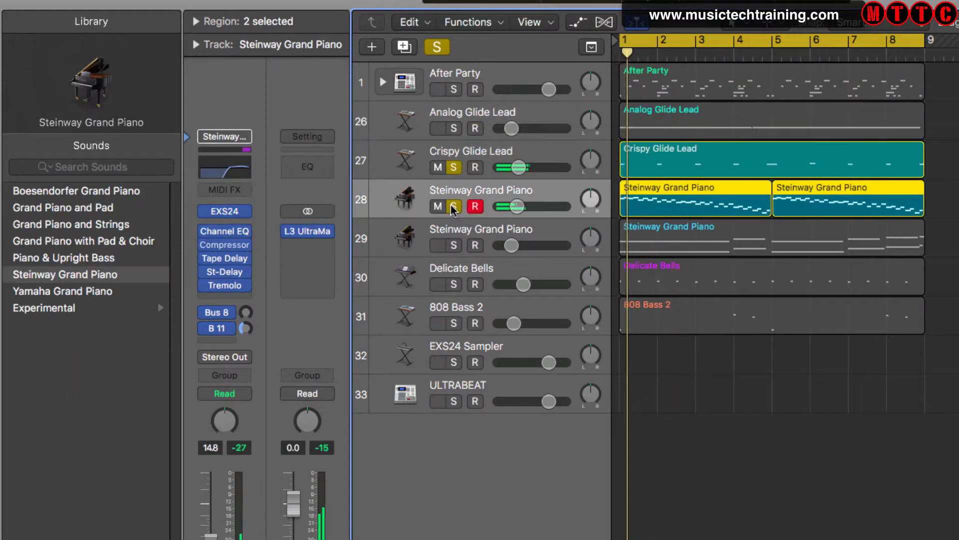
{"action": "left_click", "coordinate": [455, 172]}
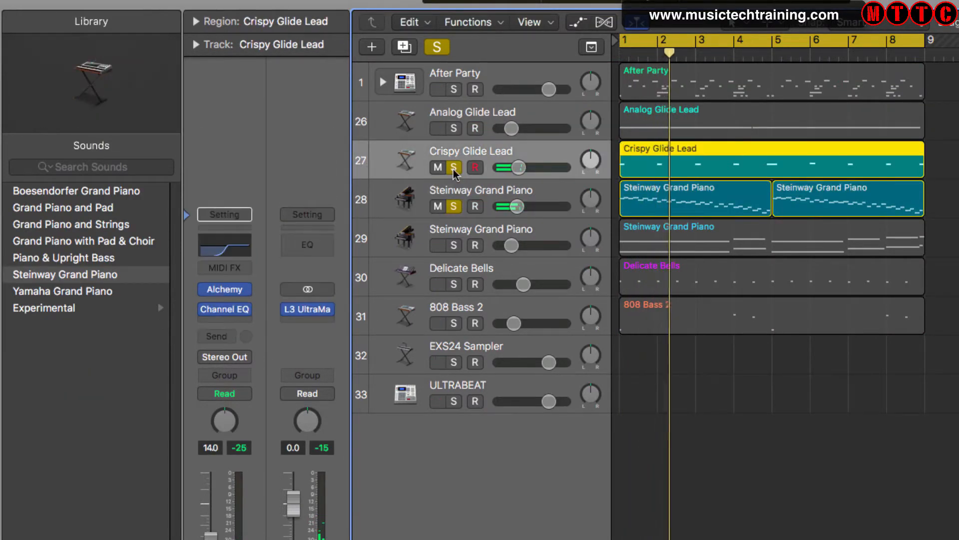
{"action": "left_click", "coordinate": [454, 168]}
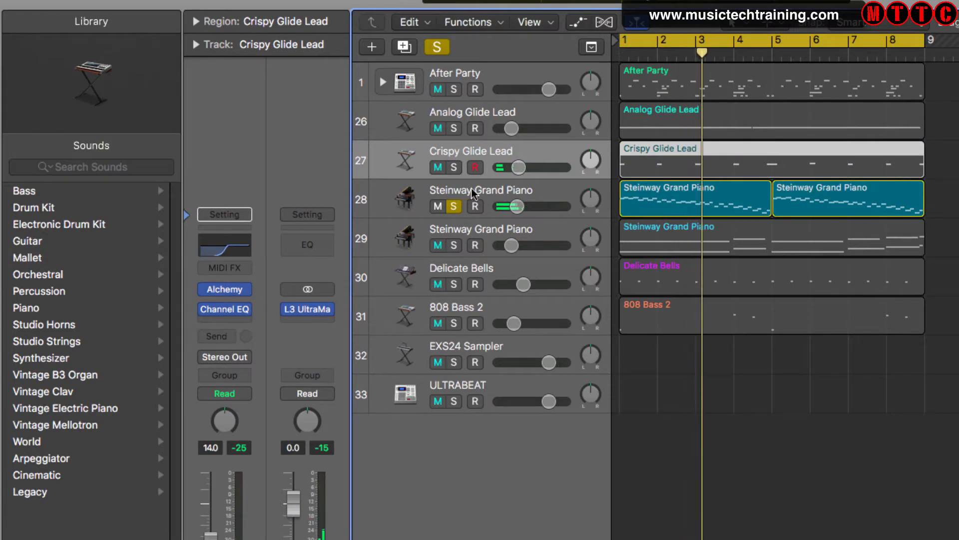
{"action": "left_click", "coordinate": [472, 190]}
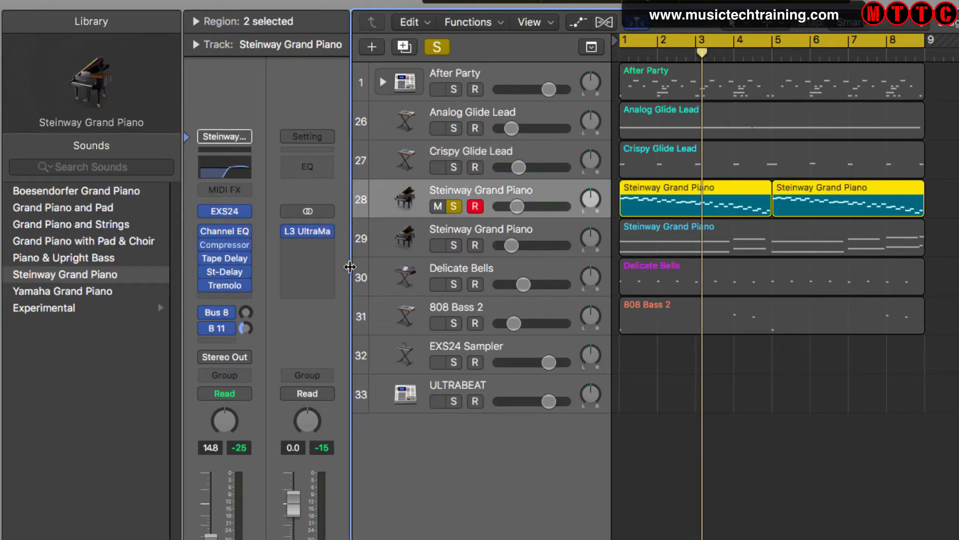
{"action": "left_click", "coordinate": [454, 206]}
- Solo the Steinway Grand Piano on track 29 and play it from the start of the project
{"action": "left_click", "coordinate": [459, 227]}
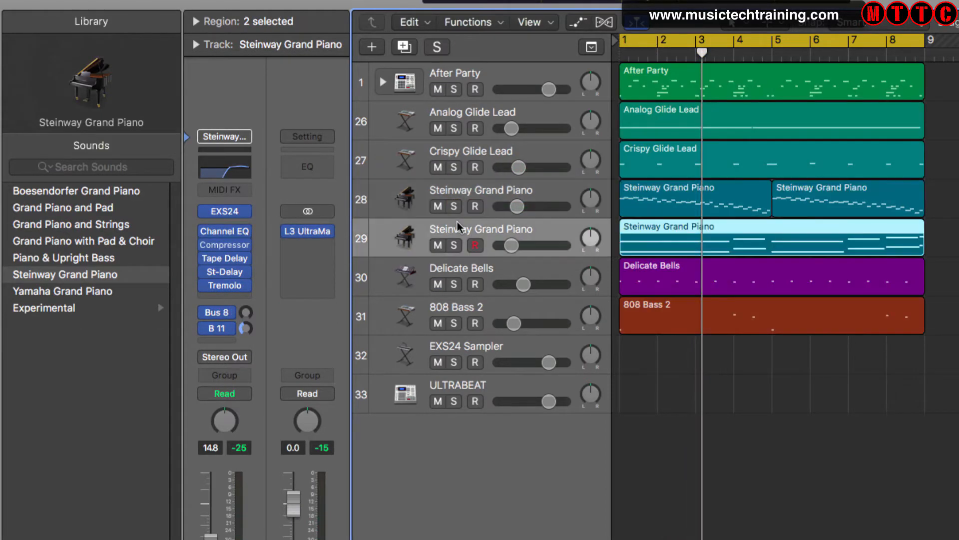
{"action": "left_click", "coordinate": [454, 245]}
{"action": "key", "text": "Return"}
{"action": "key", "text": "space"}
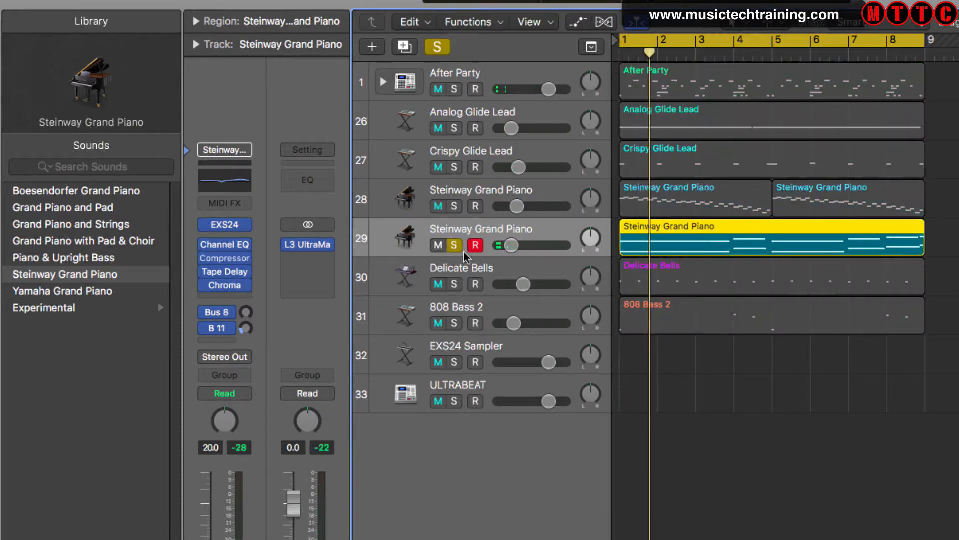
- Audition the Delicate Bells and 808 Bass 2 tracks in solo, one after the other
{"action": "left_click", "coordinate": [452, 271]}
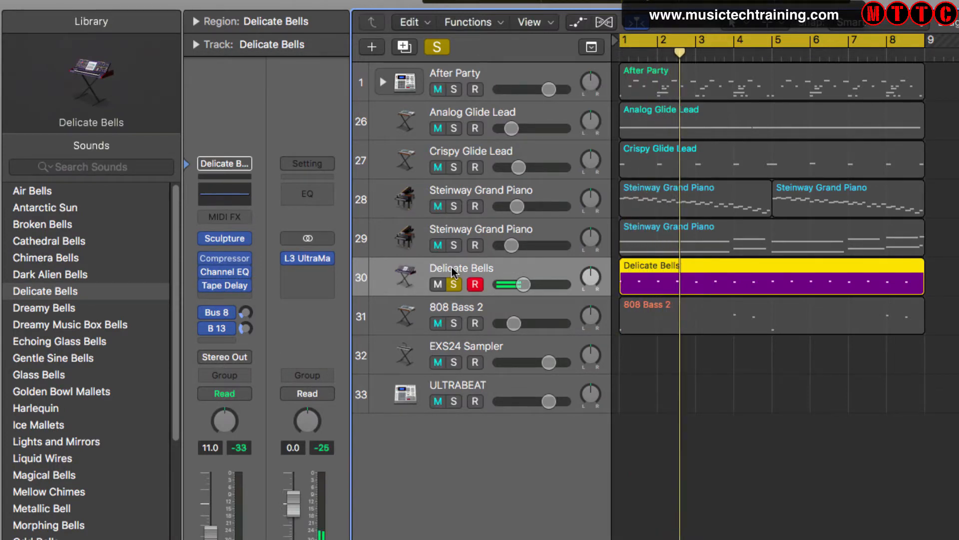
{"action": "left_click", "coordinate": [455, 283]}
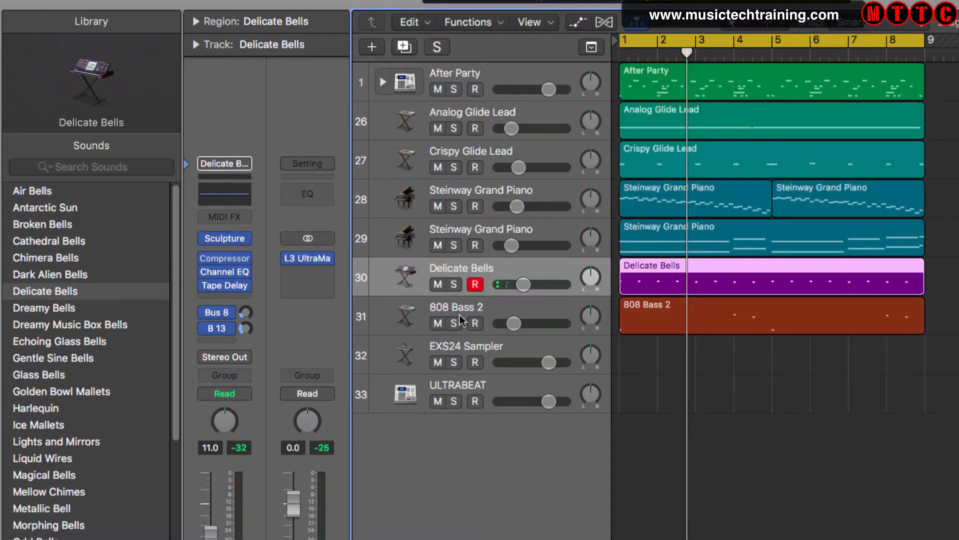
{"action": "left_click", "coordinate": [456, 309]}
{"action": "left_click", "coordinate": [454, 323]}
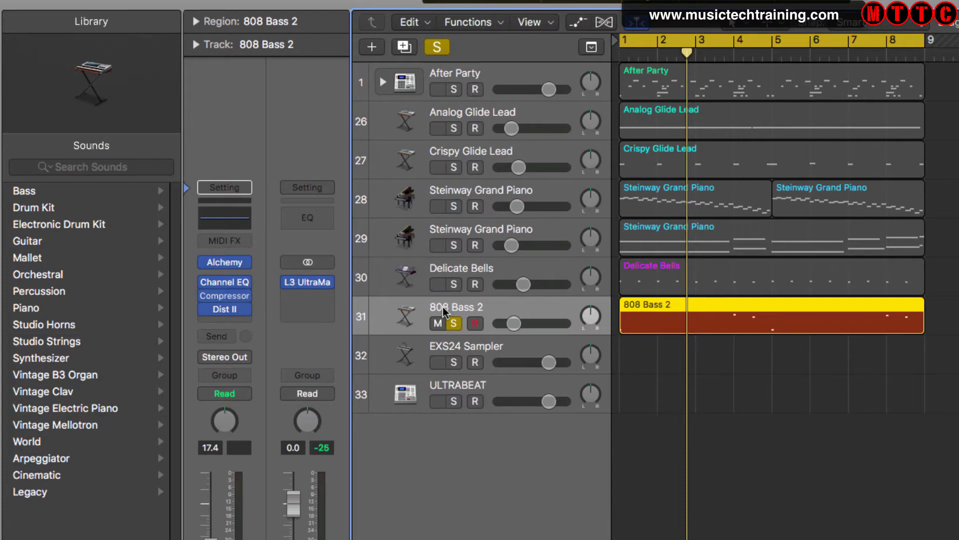
{"action": "key", "text": "r"}
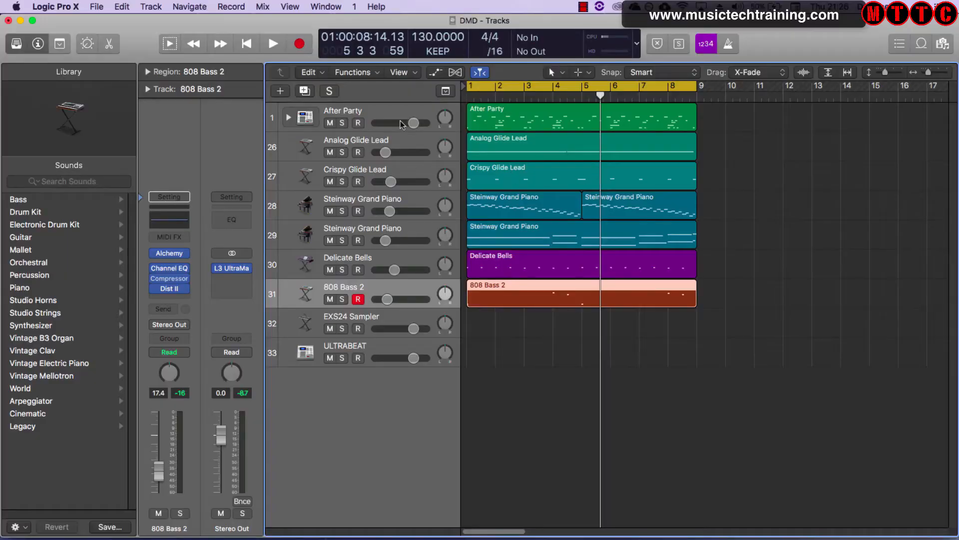
- View the Drum Machine Designer instrument on the After Party track and close its window
{"action": "left_click", "coordinate": [338, 106]}
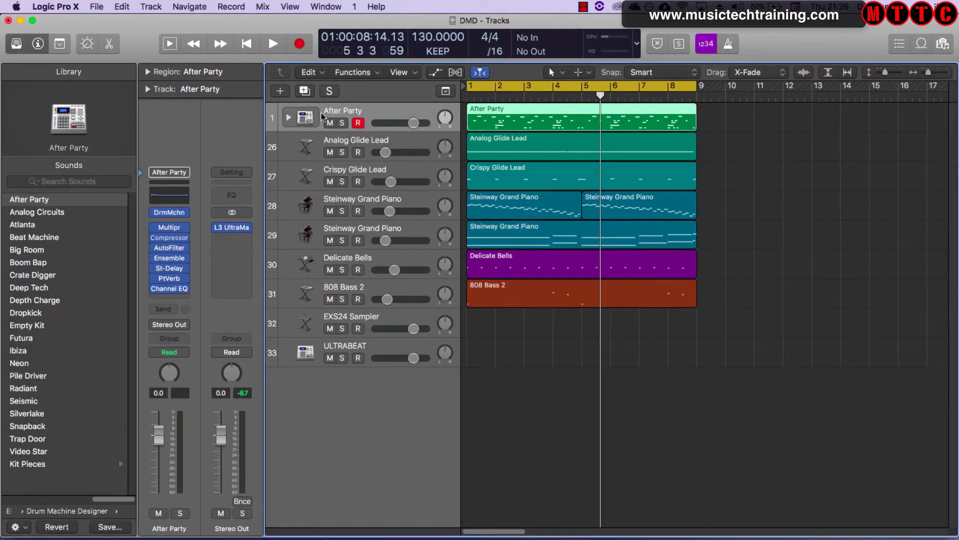
{"action": "left_click", "coordinate": [170, 214]}
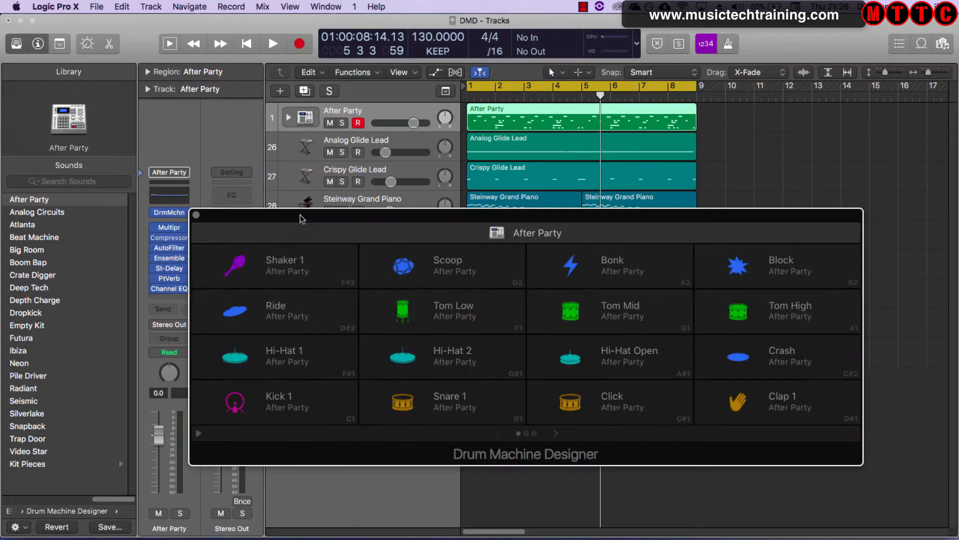
{"action": "left_click_drag", "start_coordinate": [299, 213], "coordinate": [313, 3]}
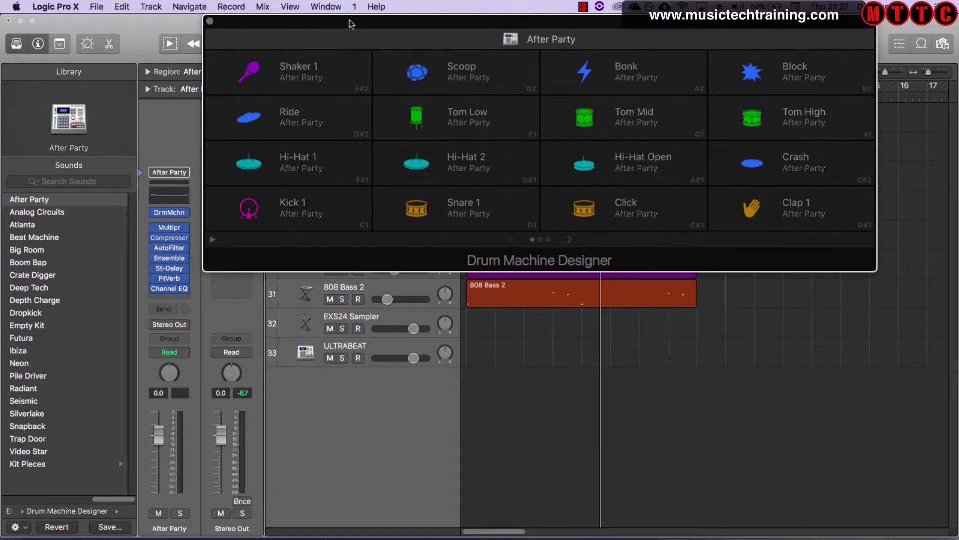
{"action": "left_click", "coordinate": [210, 21]}
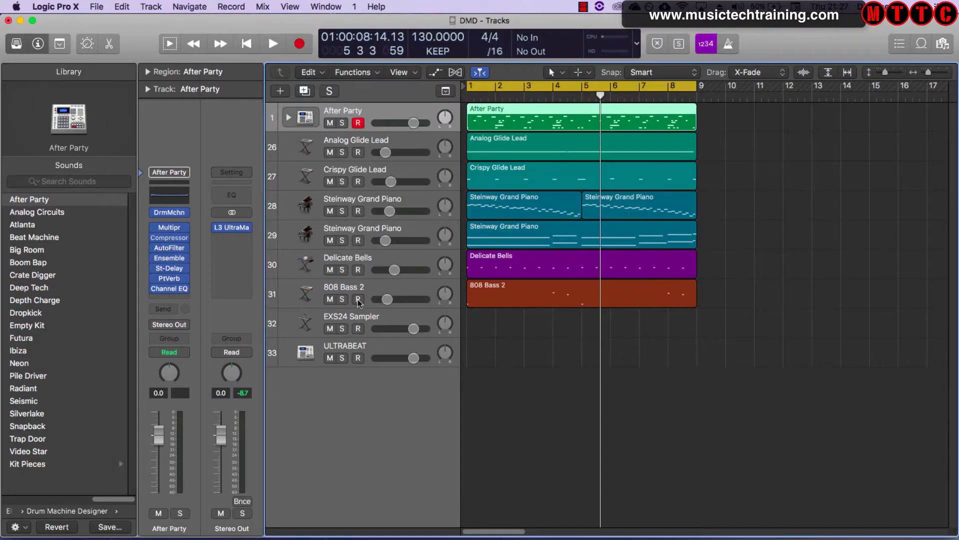
- Examine the EXS24 instrument on the EXS24 Sampler track and close its window
{"action": "left_click", "coordinate": [360, 319]}
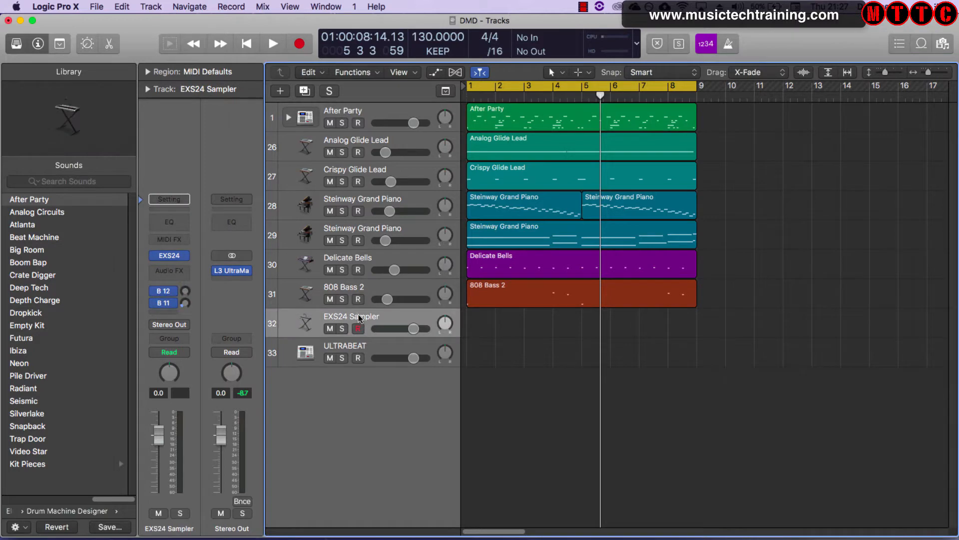
{"action": "left_click", "coordinate": [173, 255]}
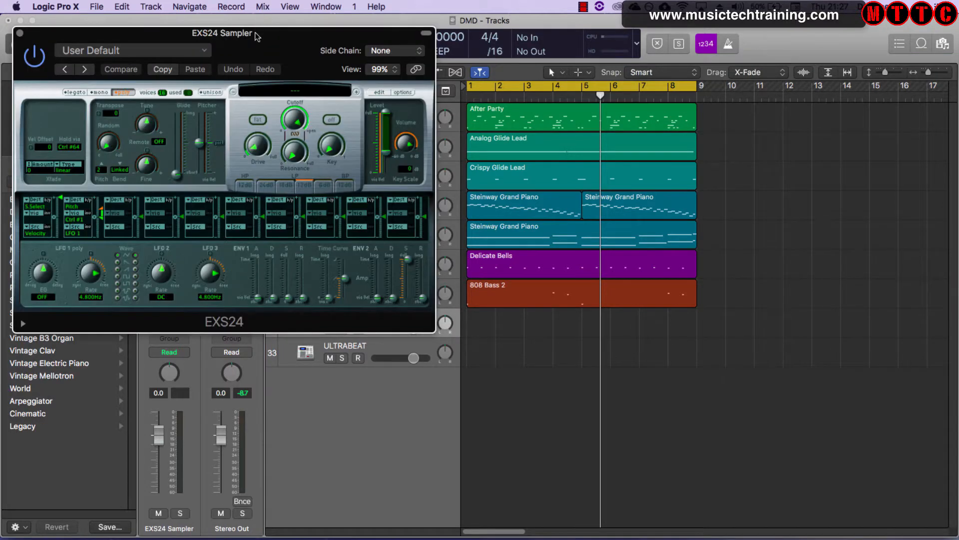
{"action": "left_click_drag", "start_coordinate": [258, 32], "coordinate": [370, 6]}
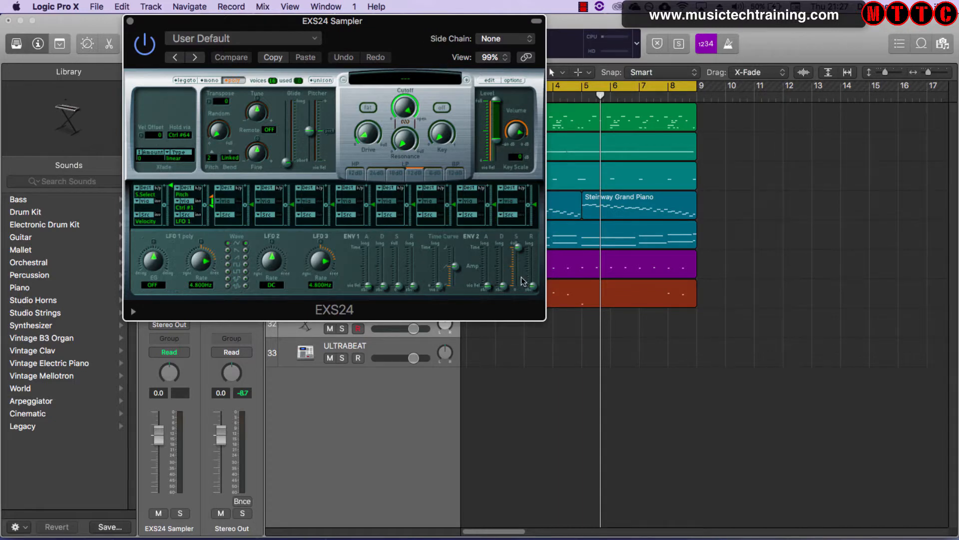
{"action": "left_click", "coordinate": [131, 22]}
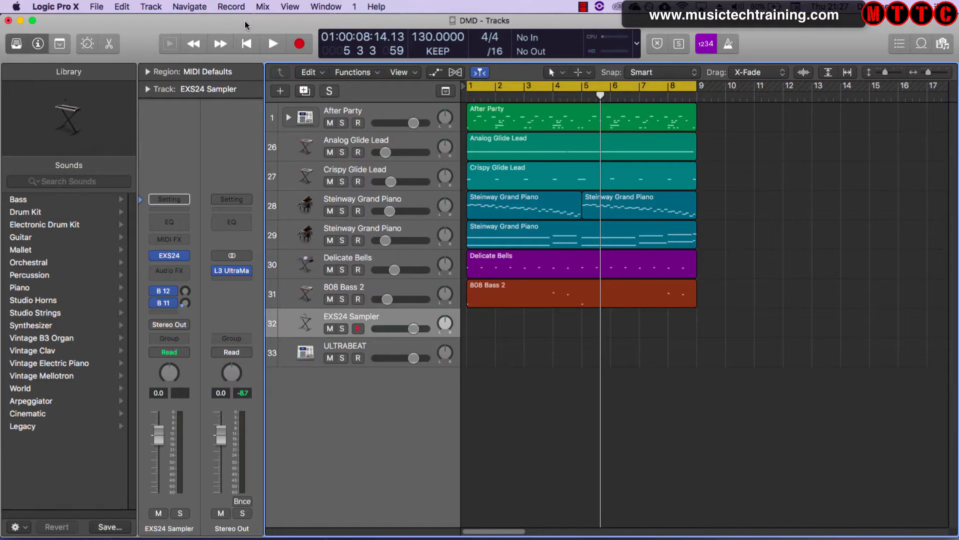
- Examine the Ultrabeat instrument on the ULTRABEAT track and close its window
{"action": "left_click", "coordinate": [364, 348]}
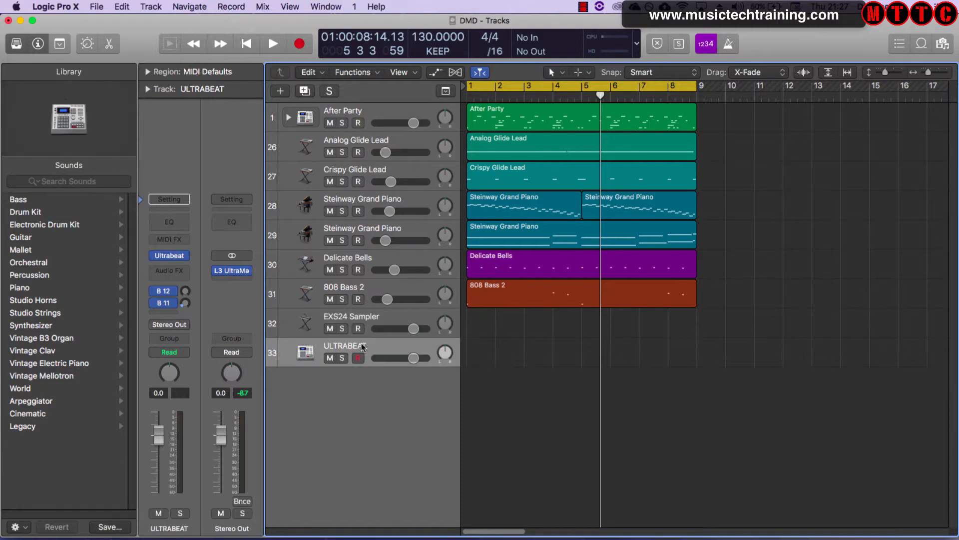
{"action": "left_click", "coordinate": [171, 256]}
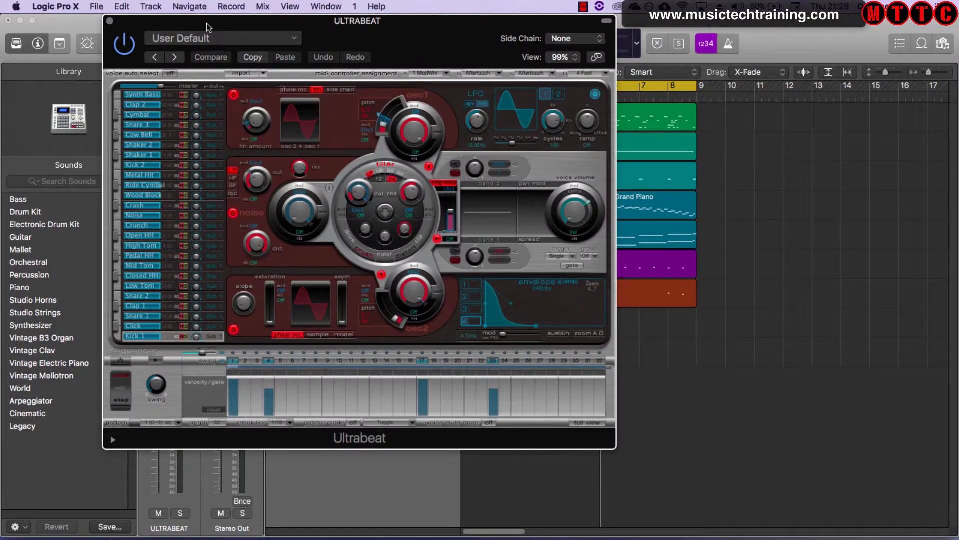
{"action": "left_click", "coordinate": [110, 22]}
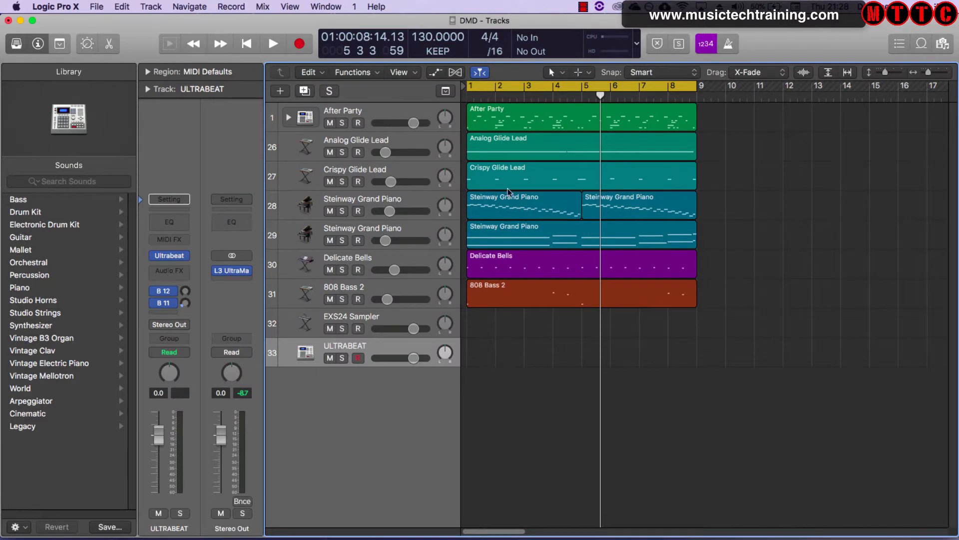
- Reopen Drum Machine Designer on the After Party track and move its window clear of the lower tracks
{"action": "left_click", "coordinate": [356, 115]}
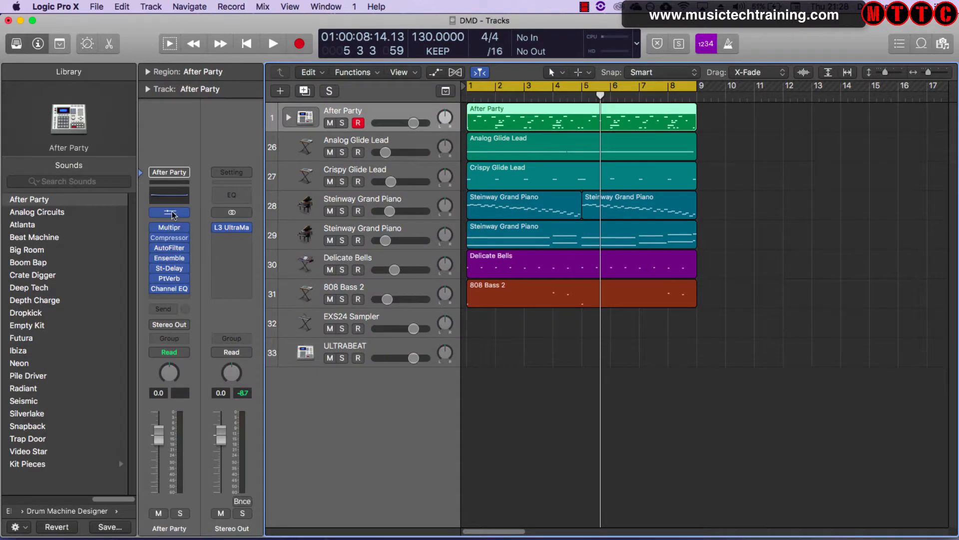
{"action": "left_click", "coordinate": [170, 213]}
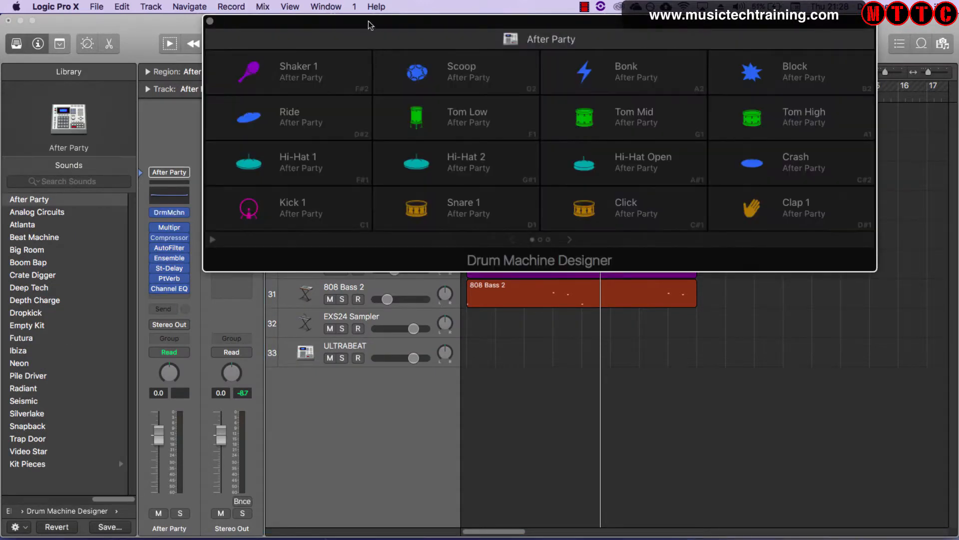
{"action": "left_click_drag", "start_coordinate": [368, 24], "coordinate": [300, 9]}
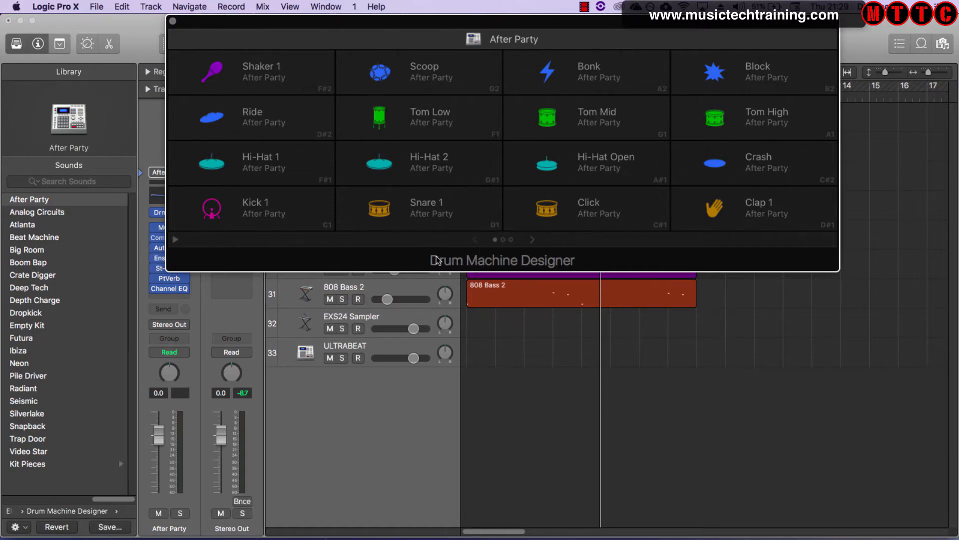
{"action": "mouse_move", "coordinate": [342, 54]}
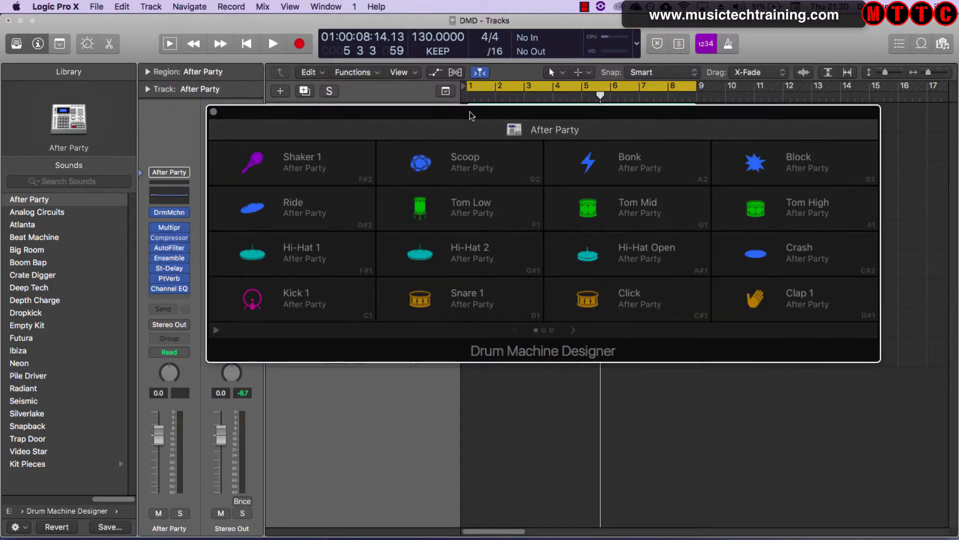
{"action": "left_click_drag", "start_coordinate": [470, 116], "coordinate": [416, 26]}
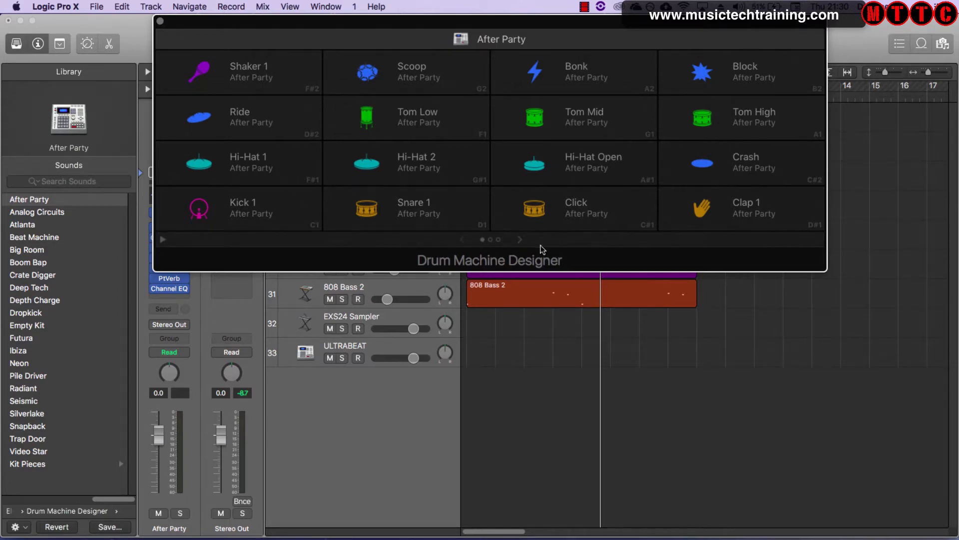
- Audition the Kick 1, Hi-Hat 1 and Ride pads of the After Party kit
{"action": "left_click", "coordinate": [240, 210]}
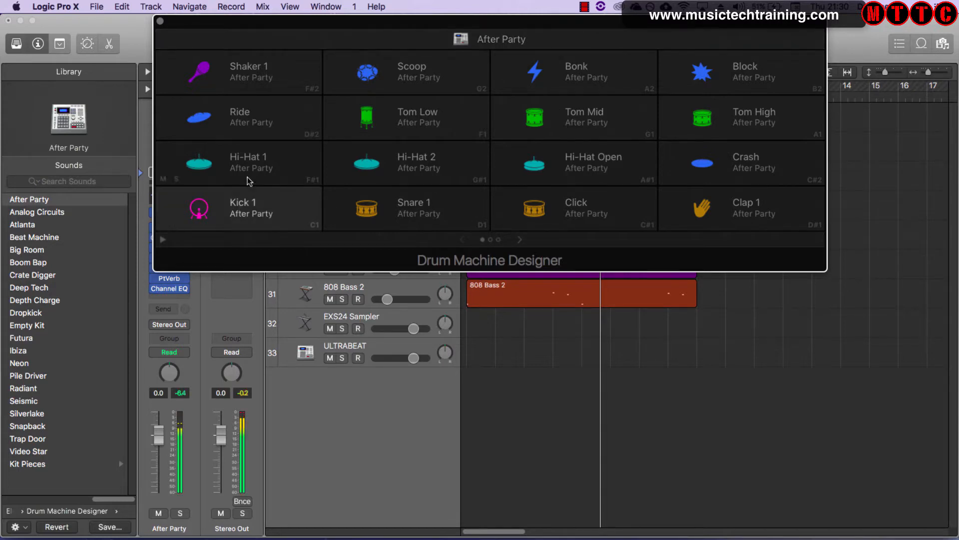
{"action": "left_click", "coordinate": [250, 161]}
{"action": "left_click", "coordinate": [249, 112]}
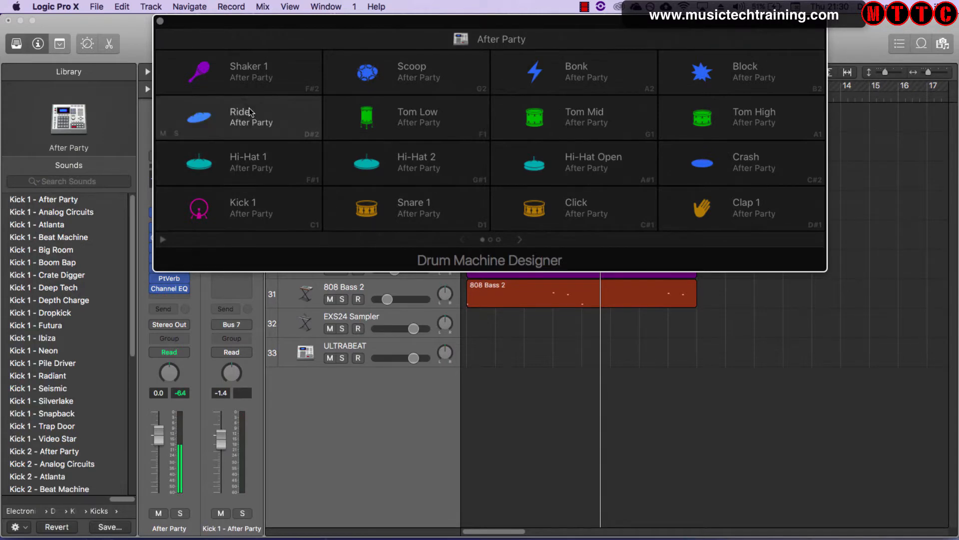
- Audition the Shaker 1 pad, view all three pad pages of the After Party kit, and audition Kick 1 and Snare 1 on the first page
{"action": "left_click", "coordinate": [250, 72]}
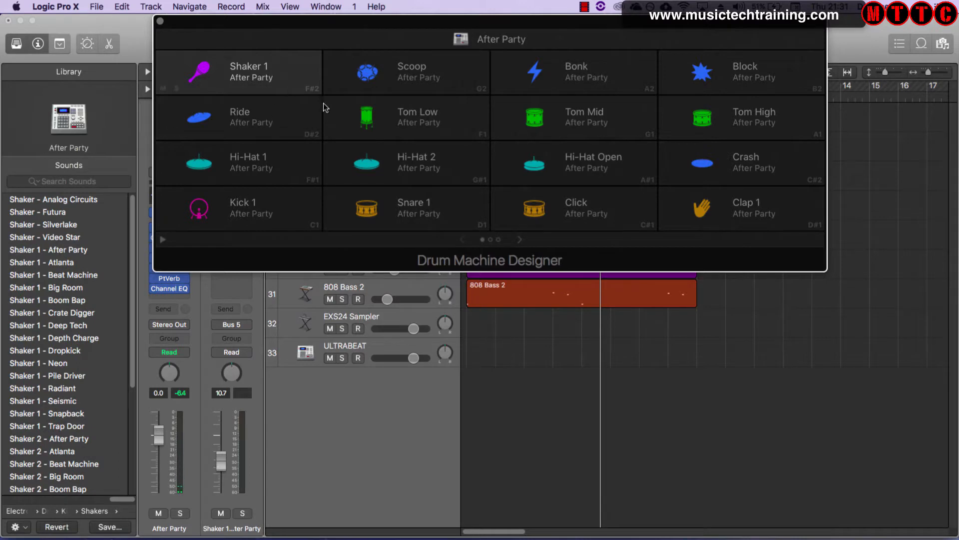
{"action": "left_click", "coordinate": [521, 238]}
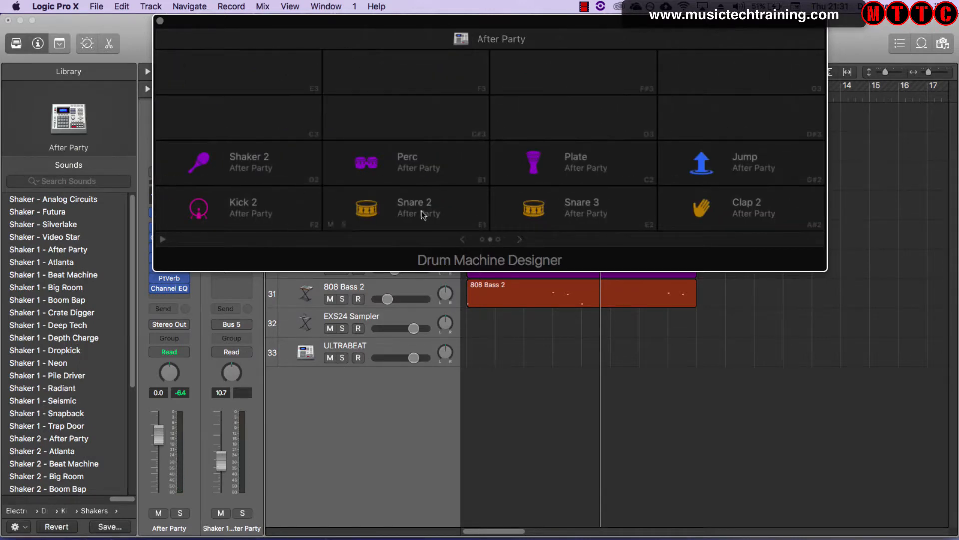
{"action": "left_click", "coordinate": [520, 239]}
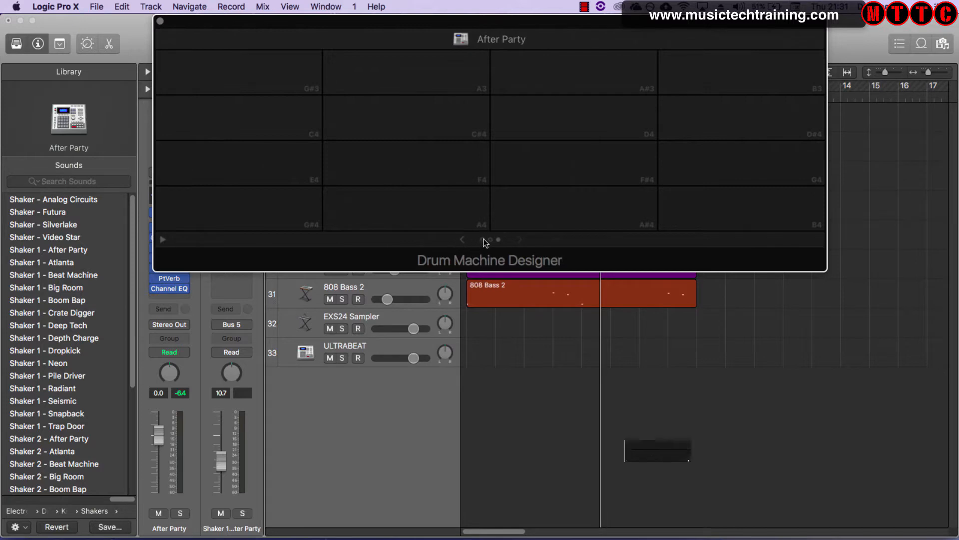
{"action": "left_click", "coordinate": [471, 241]}
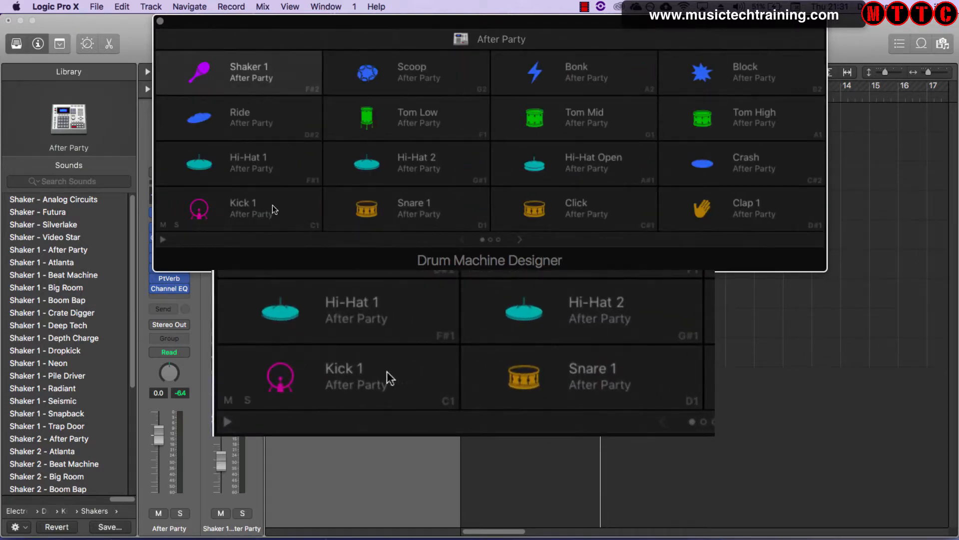
{"action": "left_click", "coordinate": [260, 208]}
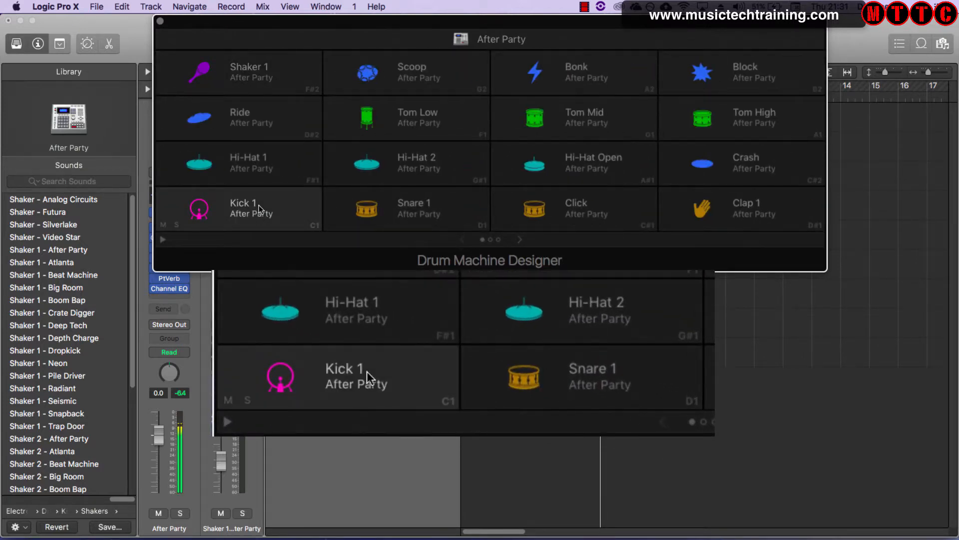
{"action": "left_click", "coordinate": [430, 216]}
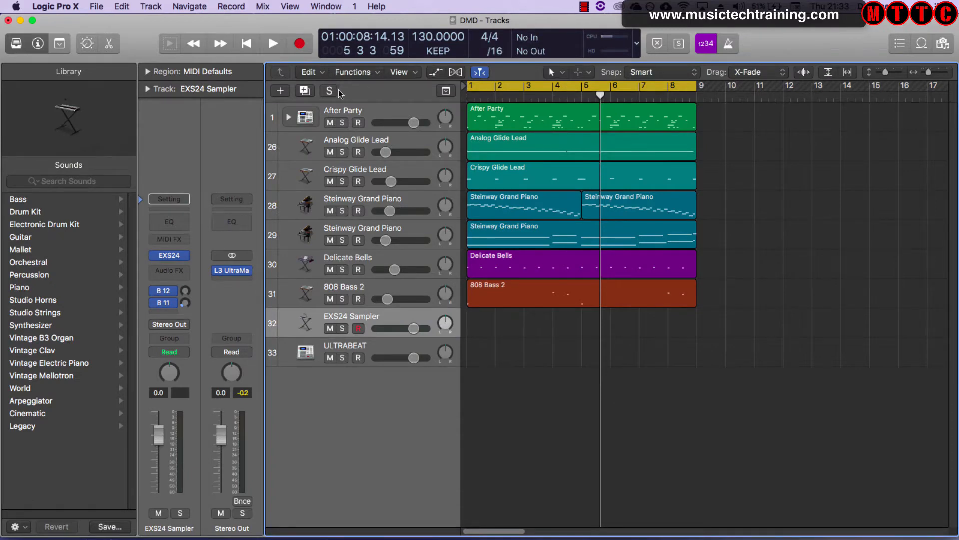
- Add an empty software instrument track and check its list of available instrument plug-ins
{"action": "left_click", "coordinate": [281, 91]}
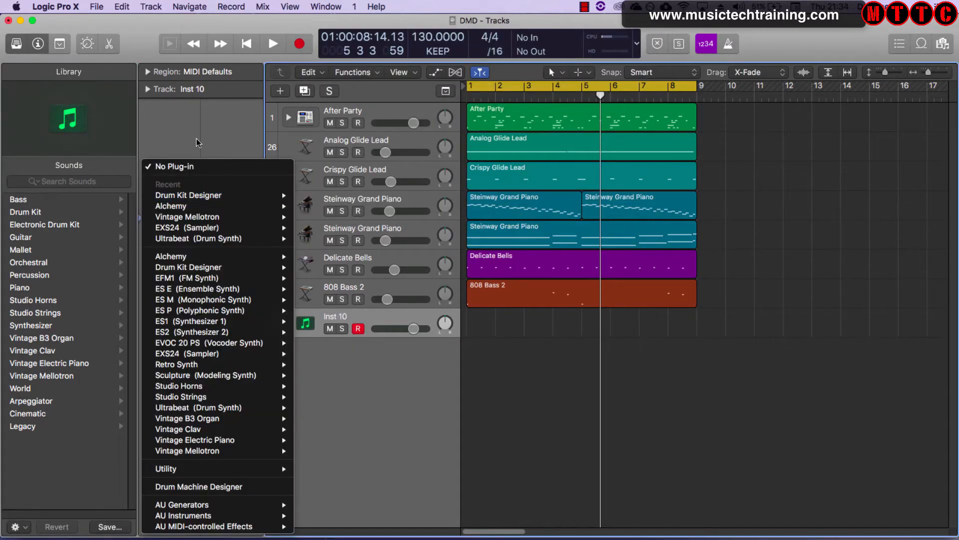
{"action": "left_click", "coordinate": [200, 137]}
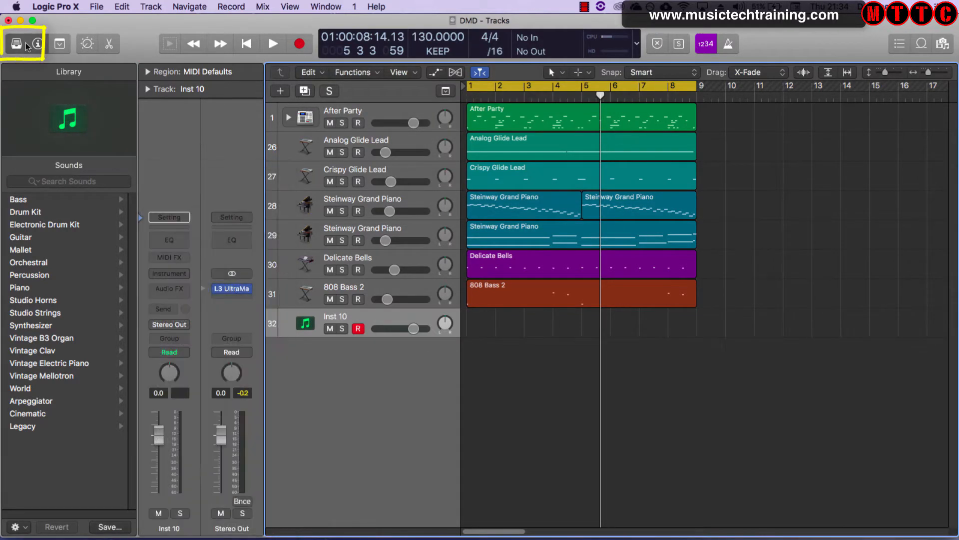
- Hide the Library and show it again
{"action": "left_click", "coordinate": [23, 44]}
{"action": "left_click", "coordinate": [17, 44]}
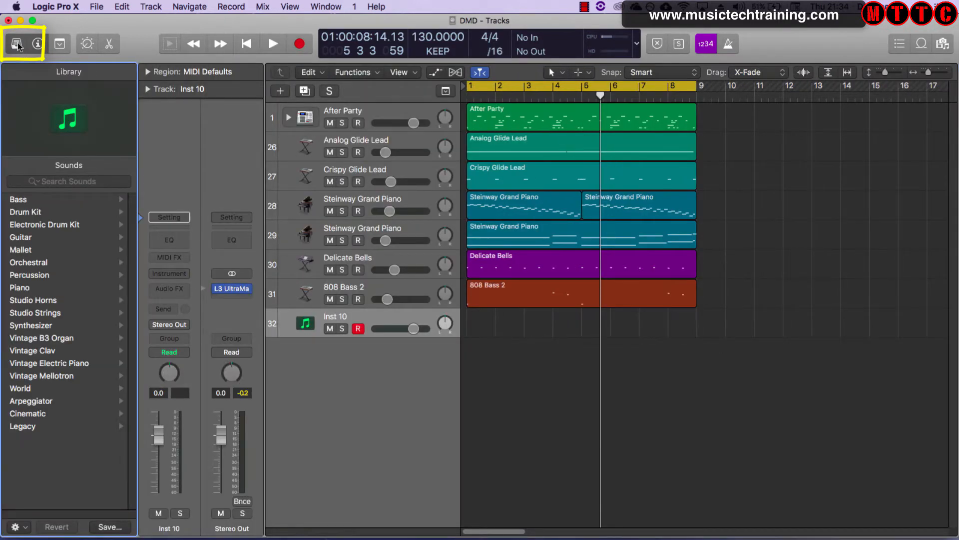
{"action": "key", "text": "y"}
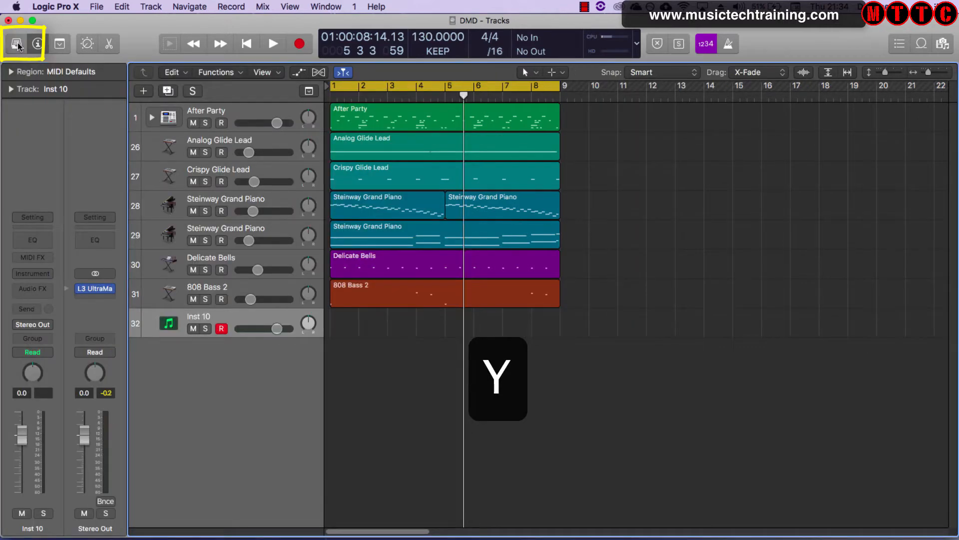
{"action": "key", "text": "y"}
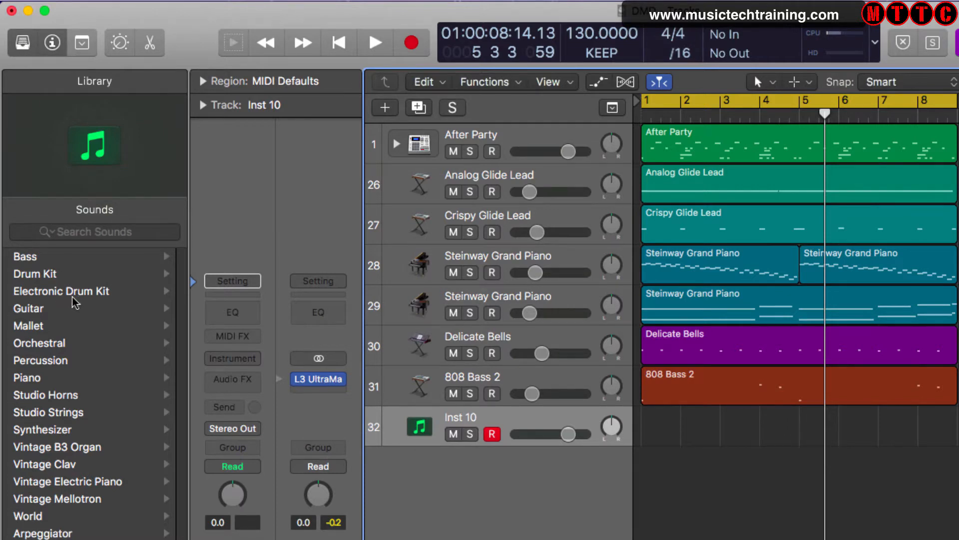
- Load the After Party kit from the Library's Electronic Drum Kit, Drum Machine Designer category onto the Inst 10 track
{"action": "left_click", "coordinate": [49, 294]}
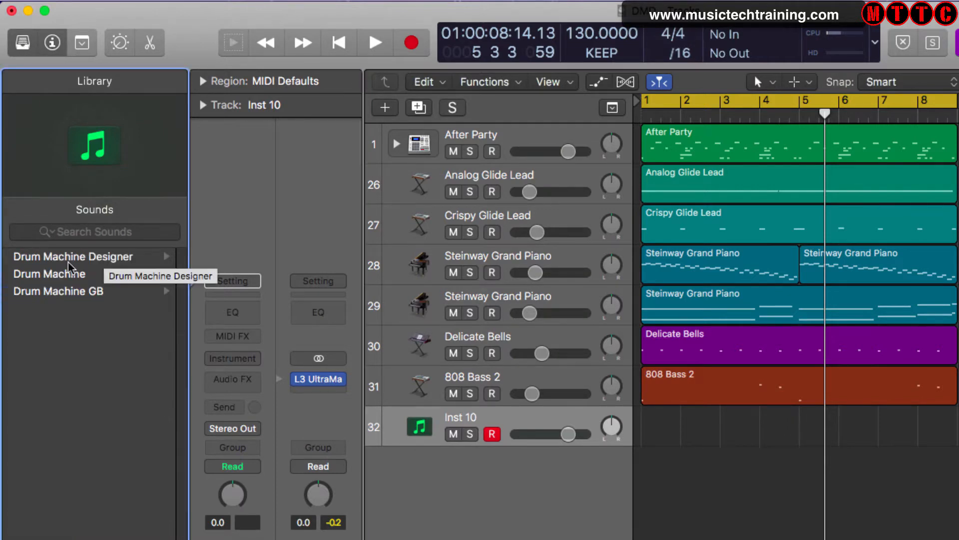
{"action": "left_click", "coordinate": [68, 260]}
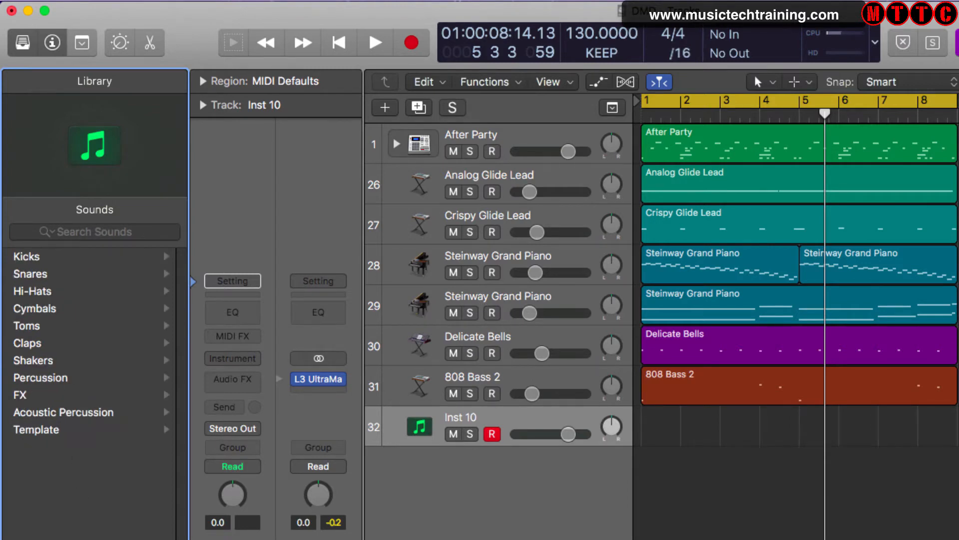
{"action": "left_click", "coordinate": [50, 258]}
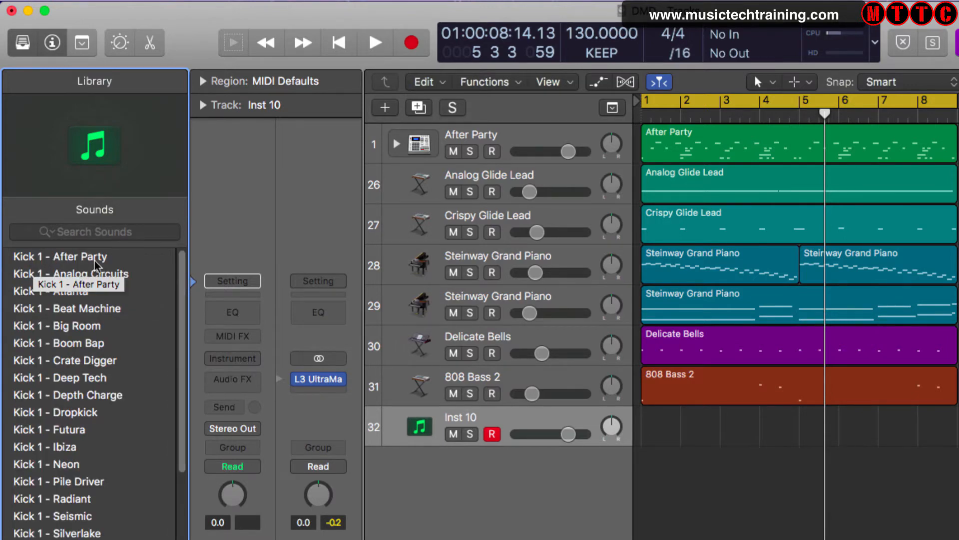
{"action": "left_click", "coordinate": [73, 257]}
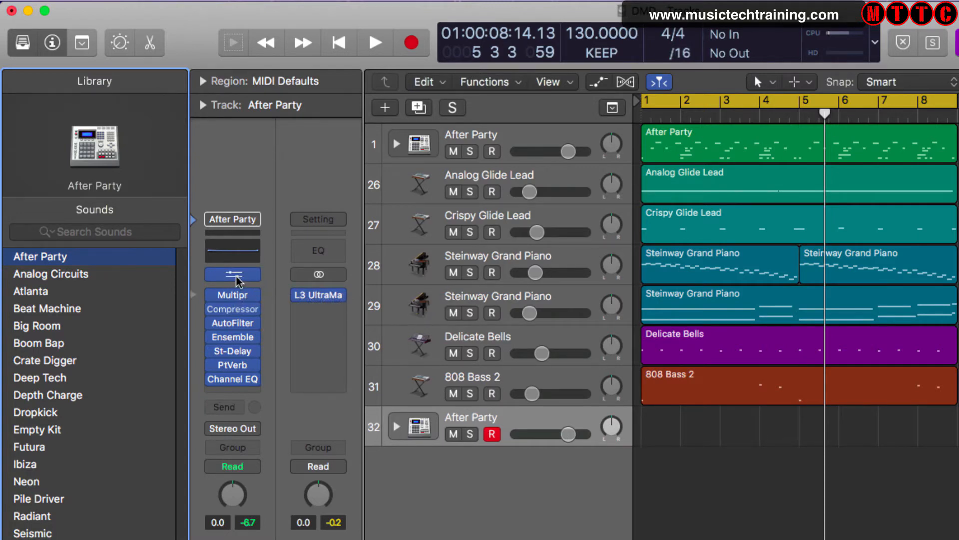
- Open Drum Machine Designer on the new After Party track and examine the Kick 1, Snare 1 and Hi-Hat 2 pads' controls
{"action": "left_click", "coordinate": [237, 278]}
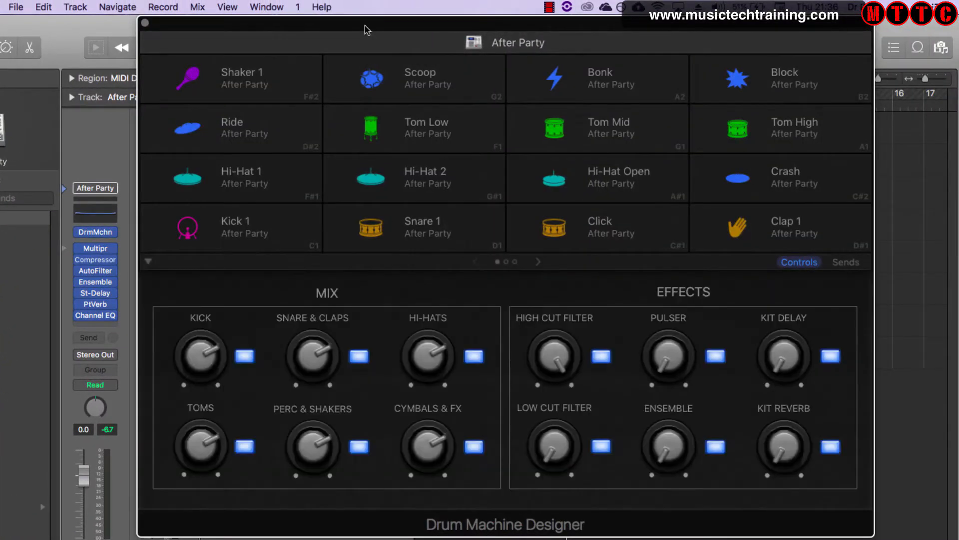
{"action": "left_click_drag", "start_coordinate": [364, 28], "coordinate": [321, 25]}
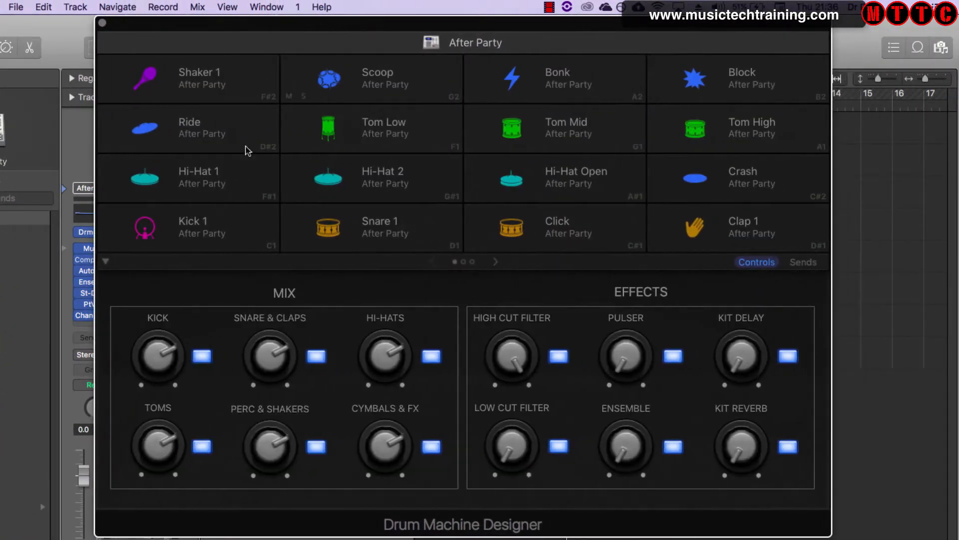
{"action": "left_click", "coordinate": [205, 233]}
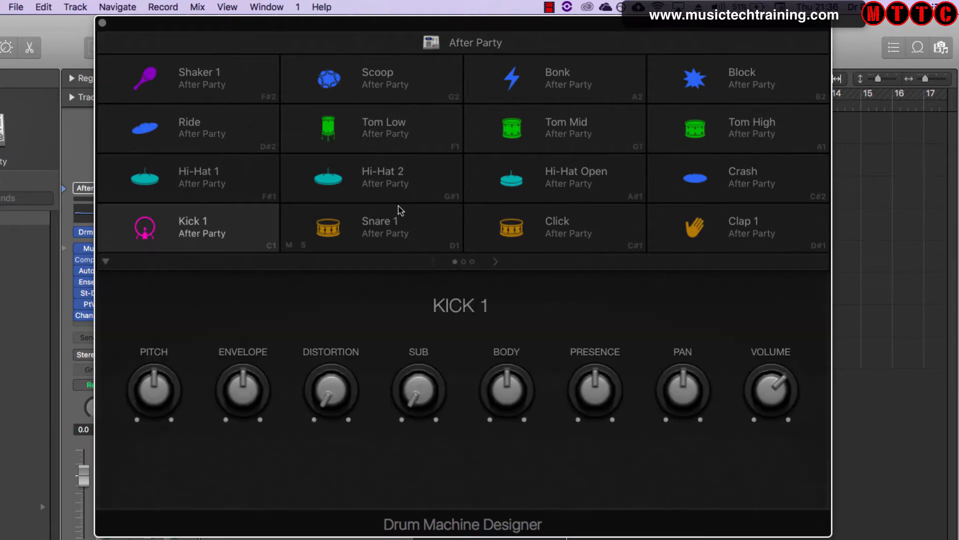
{"action": "left_click", "coordinate": [357, 238]}
{"action": "left_click", "coordinate": [389, 186]}
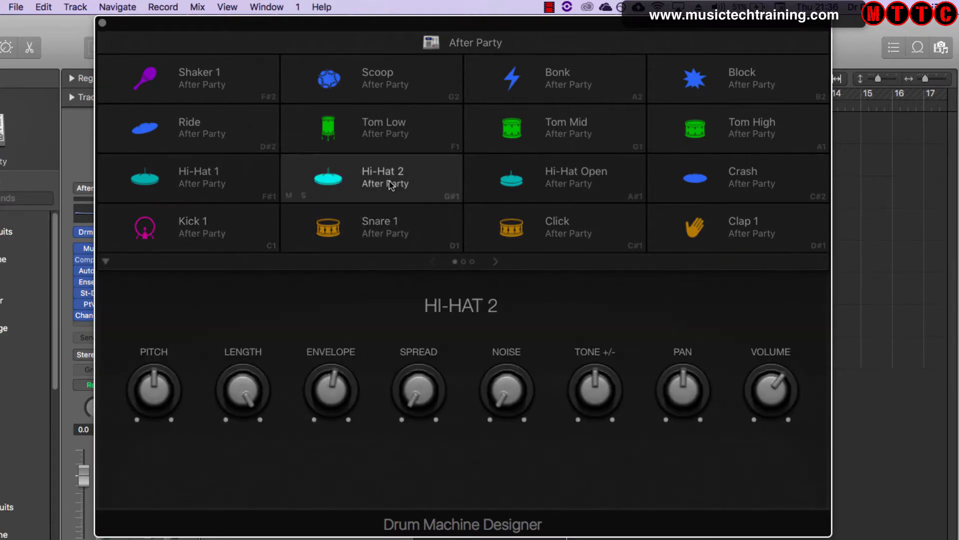
{"action": "left_click", "coordinate": [223, 234]}
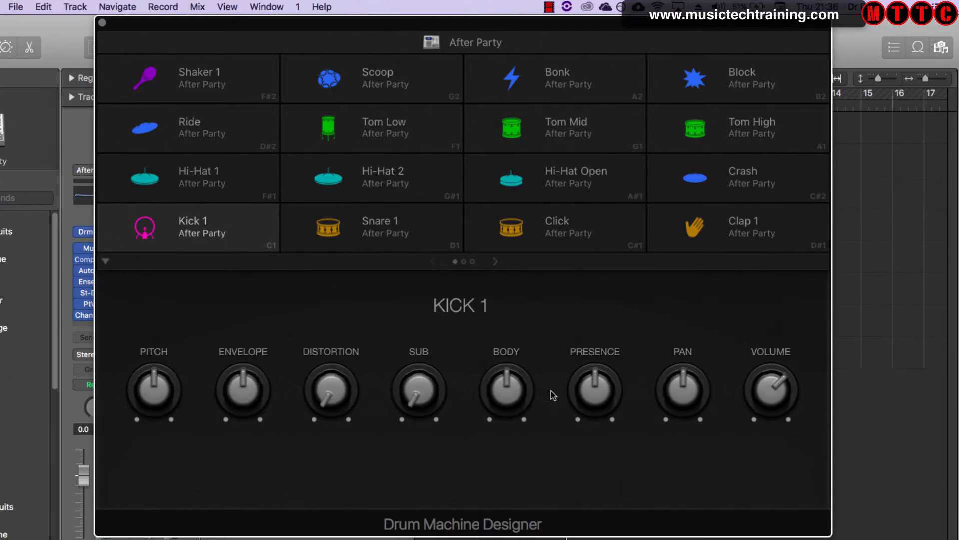
- Collapse and re-expand the Drum Machine Designer controls area, and examine the Tom Mid pad's controls
{"action": "left_click", "coordinate": [106, 261]}
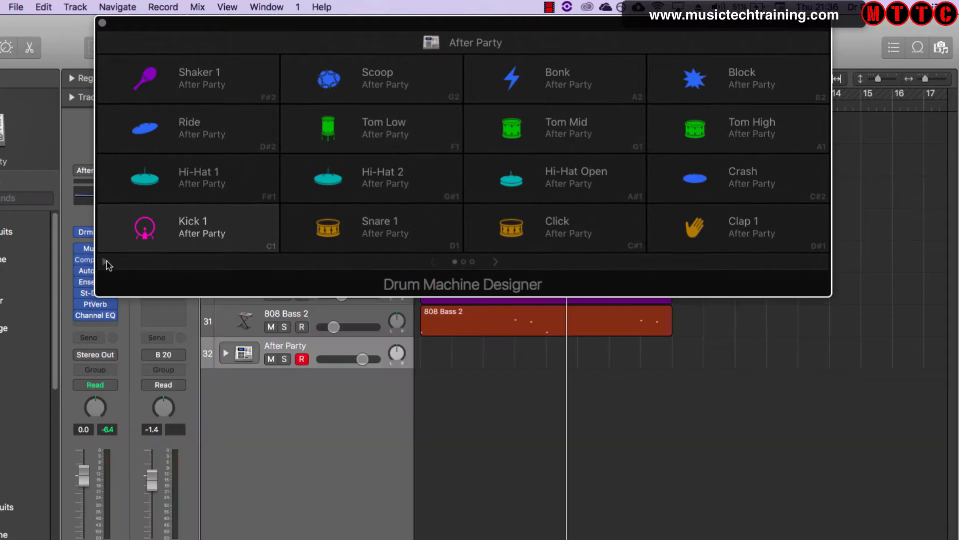
{"action": "left_click", "coordinate": [105, 262]}
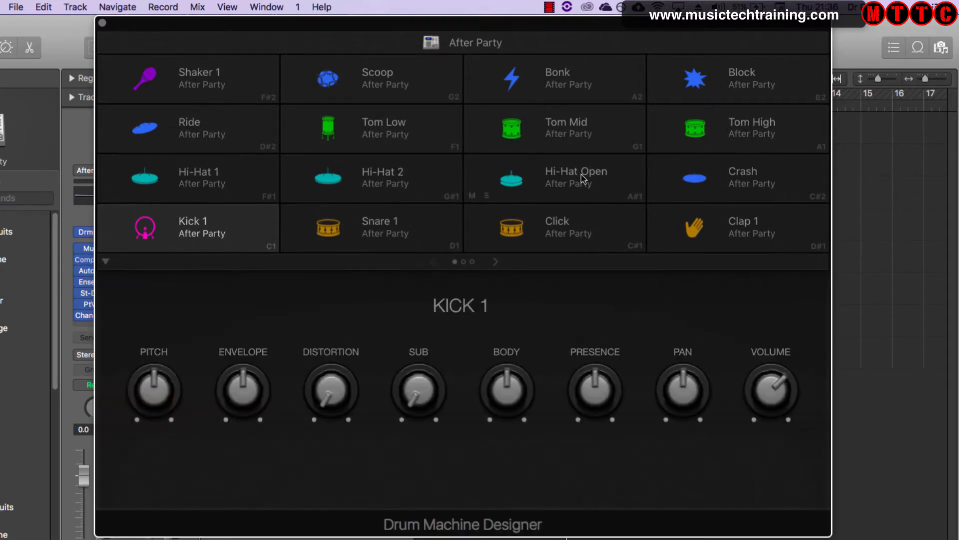
{"action": "left_click", "coordinate": [570, 135]}
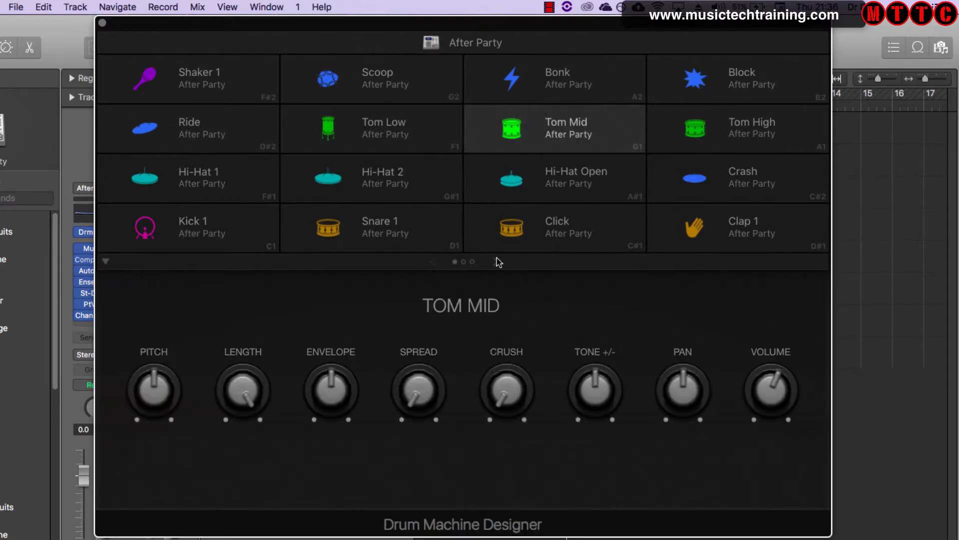
{"action": "left_click", "coordinate": [496, 262]}
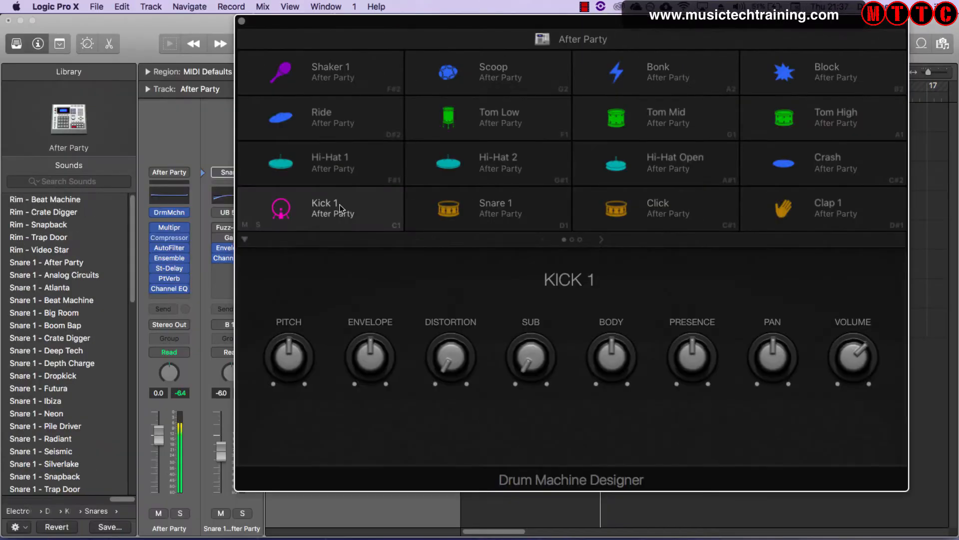
- Compare the Library sounds offered for individual After Party pads, such as Kick 1 and Hi-Hat 1, with those for the whole kit
{"action": "left_click", "coordinate": [340, 209]}
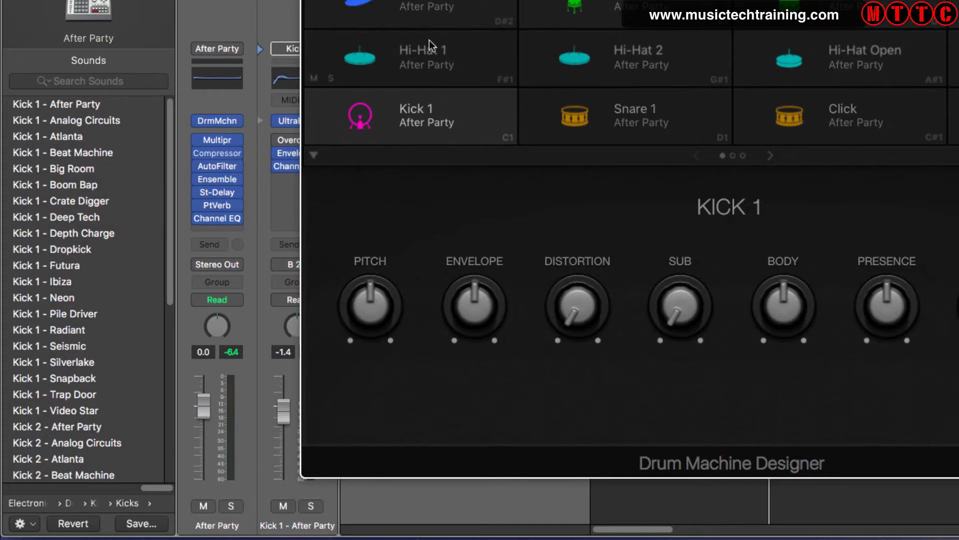
{"action": "left_click", "coordinate": [418, 58]}
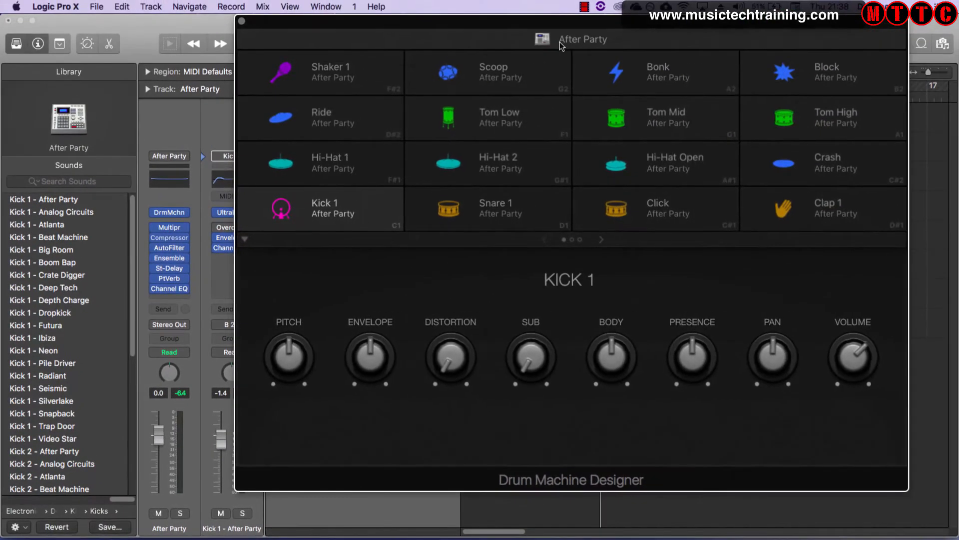
{"action": "left_click", "coordinate": [548, 43]}
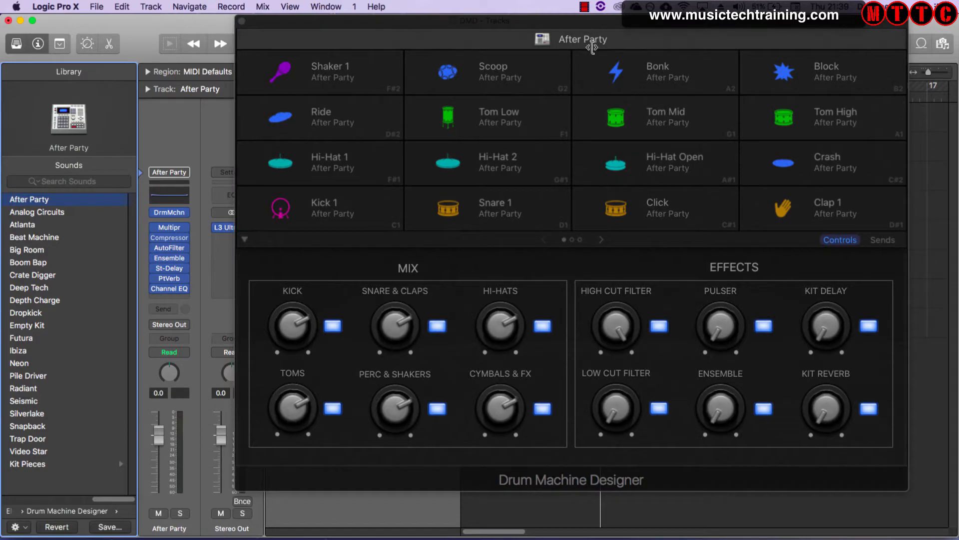
- Load the Analog Circuits kit and audition its Kick 1, Snare 1, Hi-Hat 2 and Tom Low pads
{"action": "left_click", "coordinate": [50, 214]}
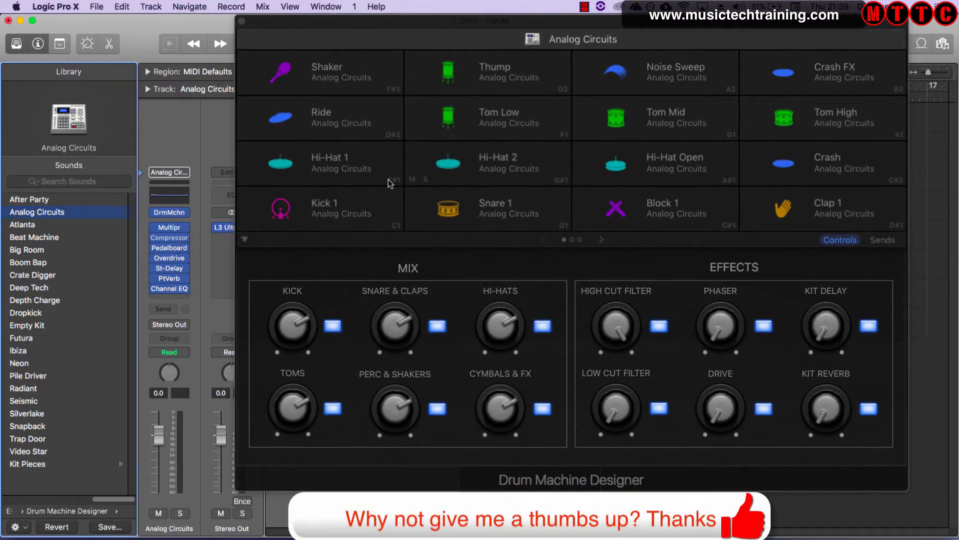
{"action": "left_click", "coordinate": [338, 210]}
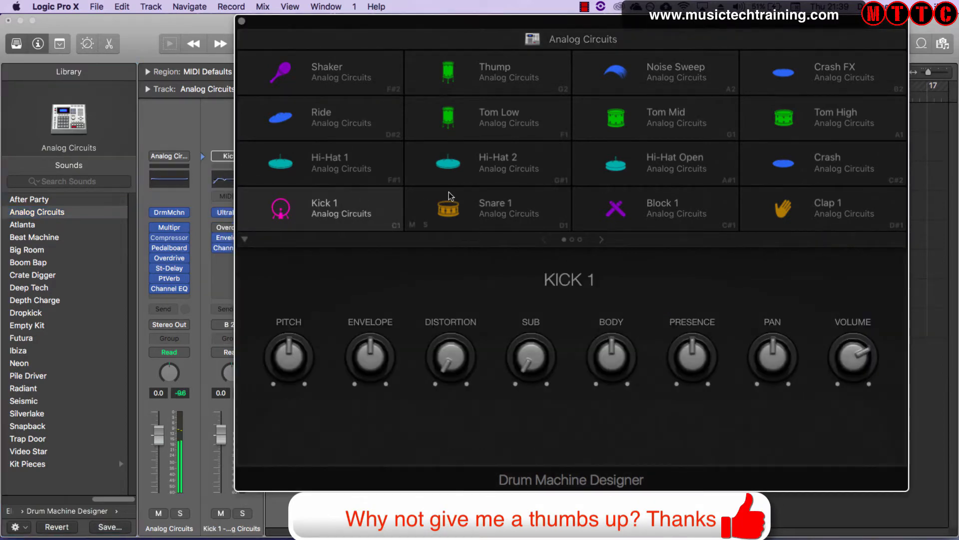
{"action": "left_click", "coordinate": [471, 205]}
{"action": "left_click", "coordinate": [497, 155]}
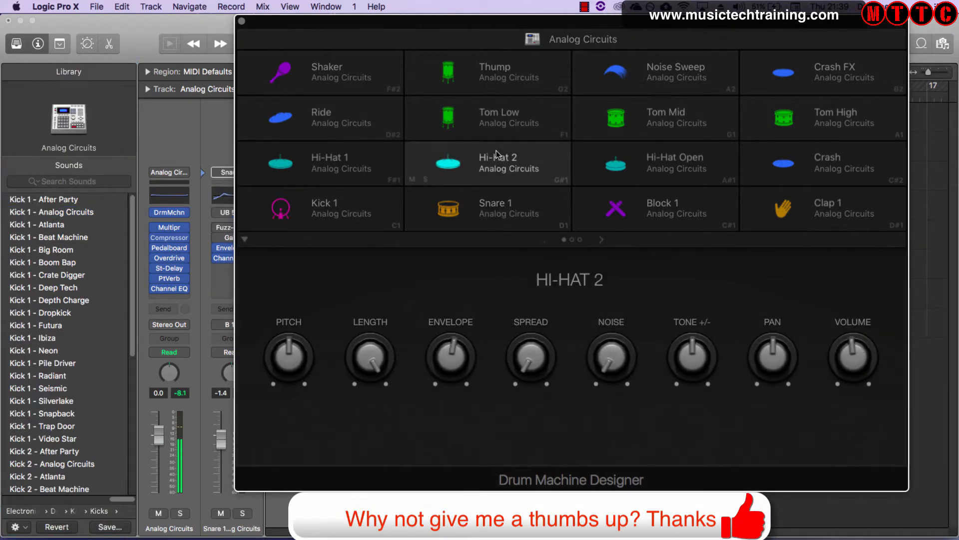
{"action": "left_click", "coordinate": [497, 130]}
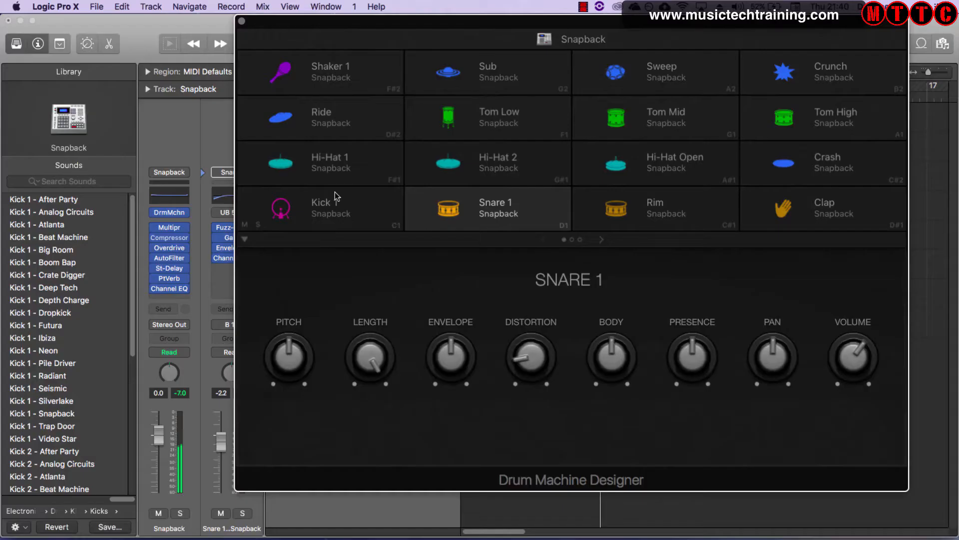
- Compare the After Party, Analog Circuits, Atlanta and Beat Machine sounds on the Kick 1 pad, and load Big Room
{"action": "left_click", "coordinate": [328, 204]}
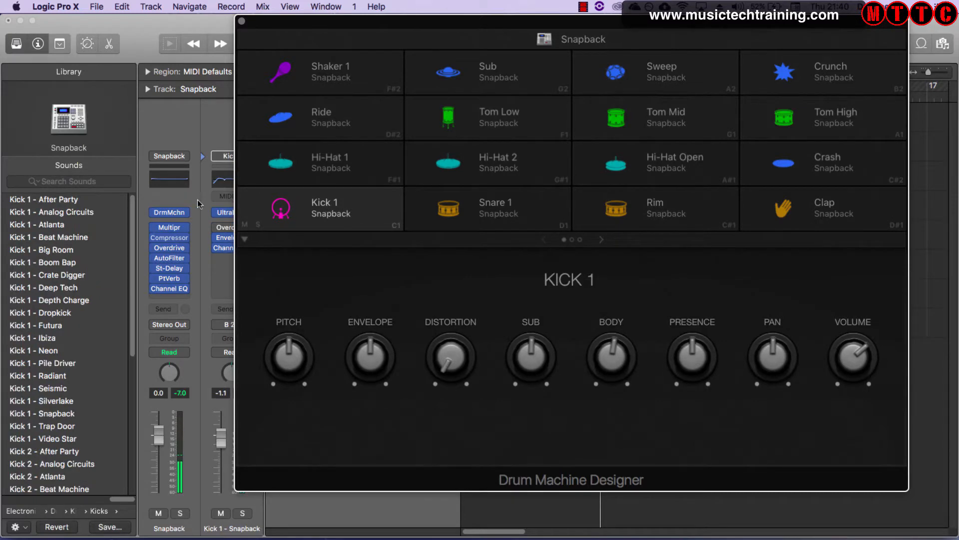
{"action": "left_click", "coordinate": [58, 201]}
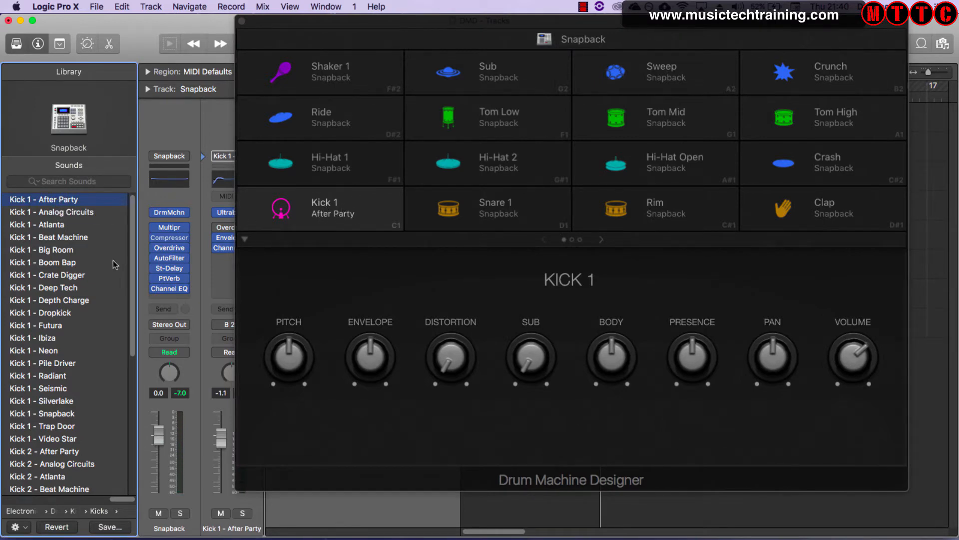
{"action": "left_click", "coordinate": [86, 212]}
{"action": "left_click", "coordinate": [344, 205]}
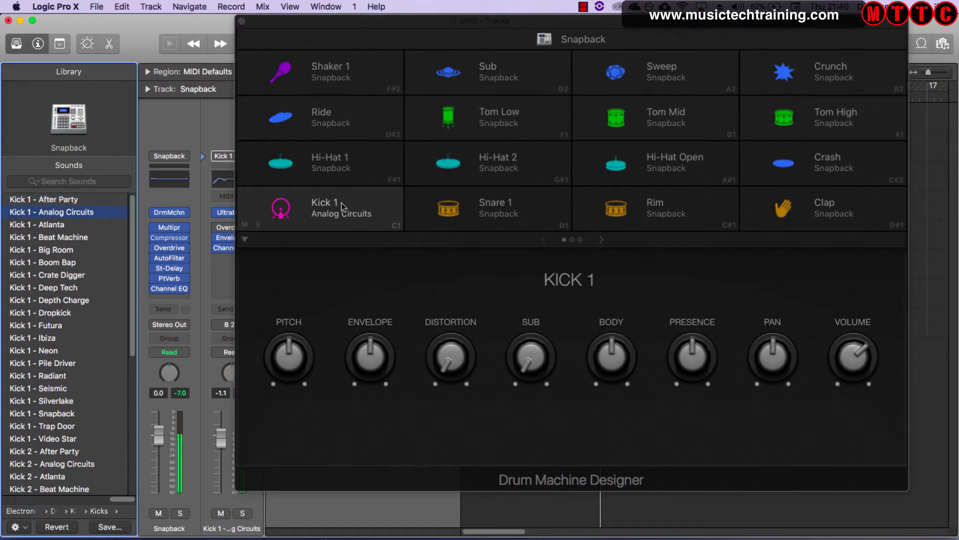
{"action": "left_click", "coordinate": [91, 226]}
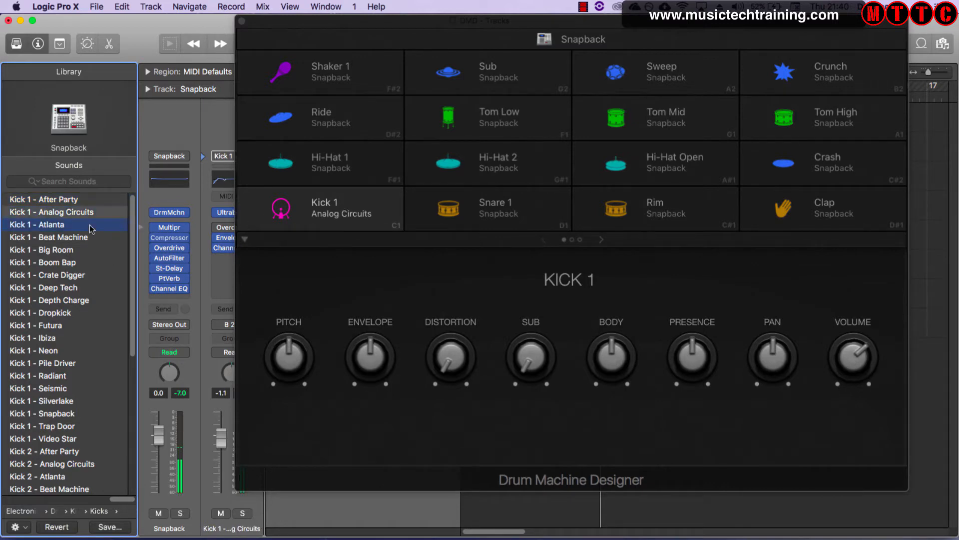
{"action": "left_click", "coordinate": [81, 237]}
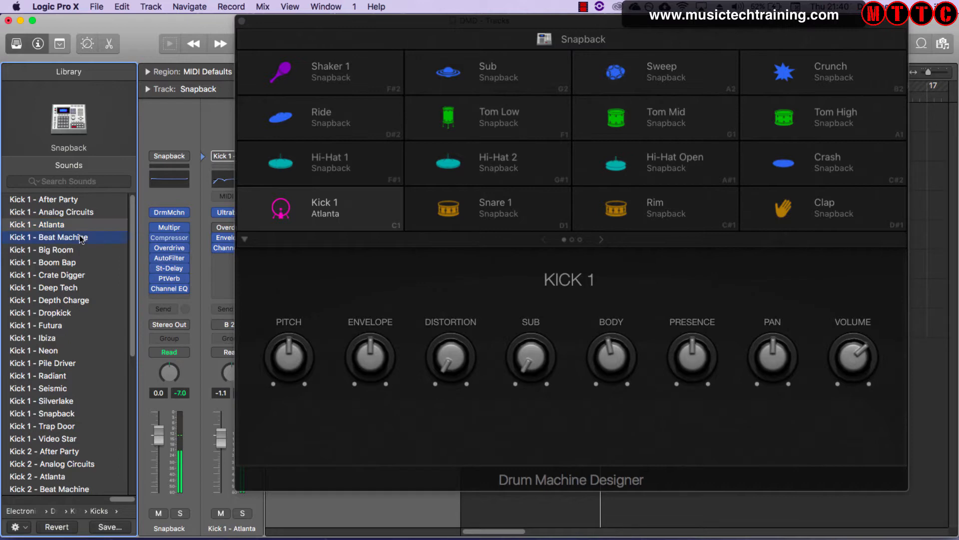
{"action": "left_click", "coordinate": [74, 249]}
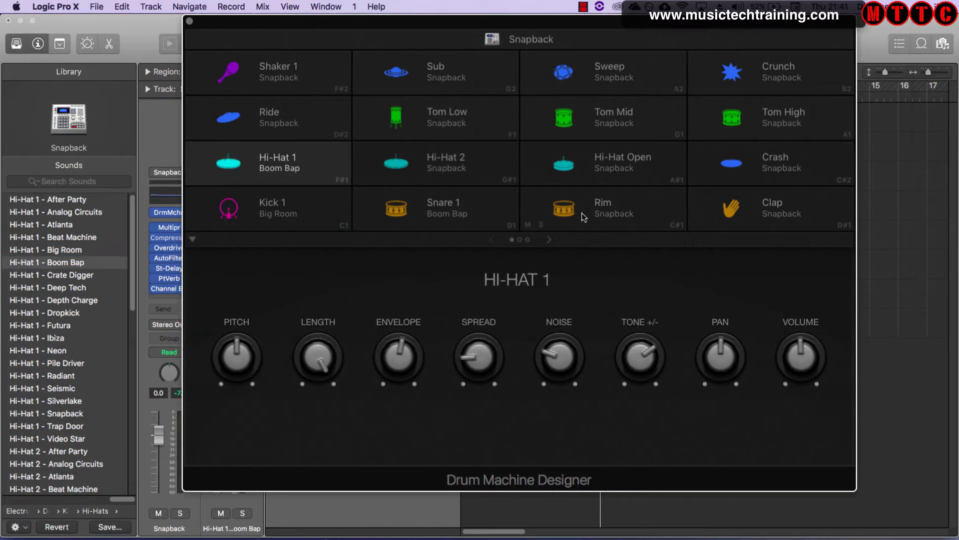
- Audition the Clap and Rim pads and swap their positions in the pad grid
{"action": "left_click", "coordinate": [730, 209]}
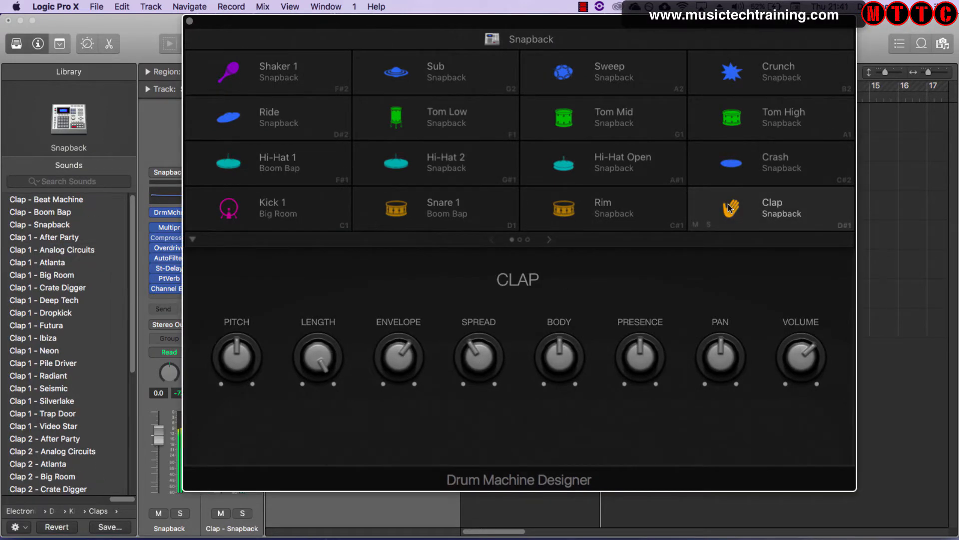
{"action": "left_click", "coordinate": [567, 213]}
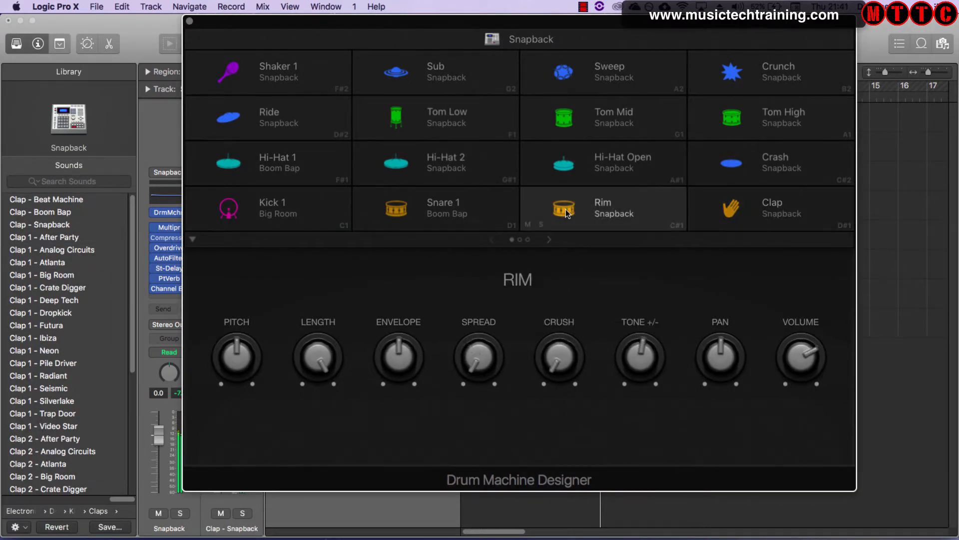
{"action": "left_click_drag", "start_coordinate": [631, 206], "coordinate": [570, 213]}
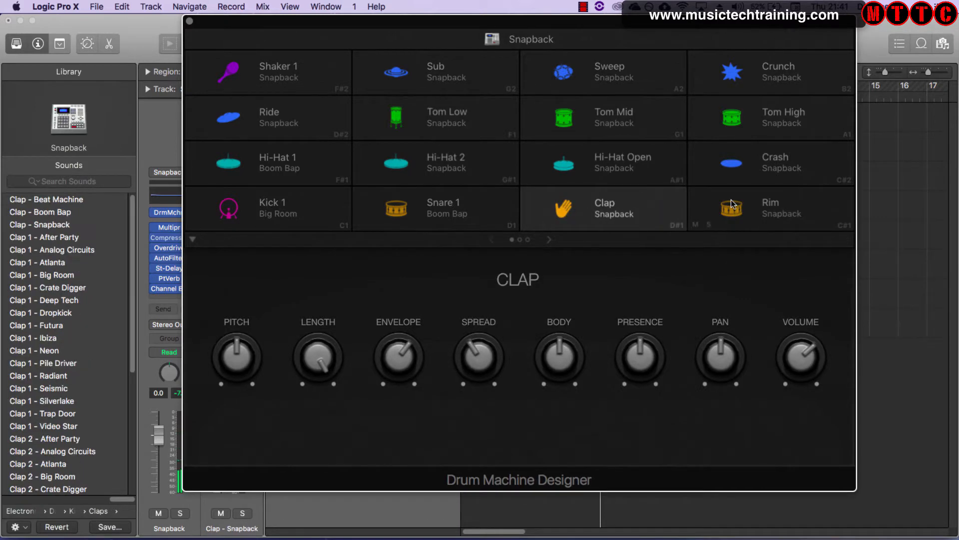
- Clear the Sweep pad's cell in the Snapback kit
{"action": "left_click", "coordinate": [597, 72]}
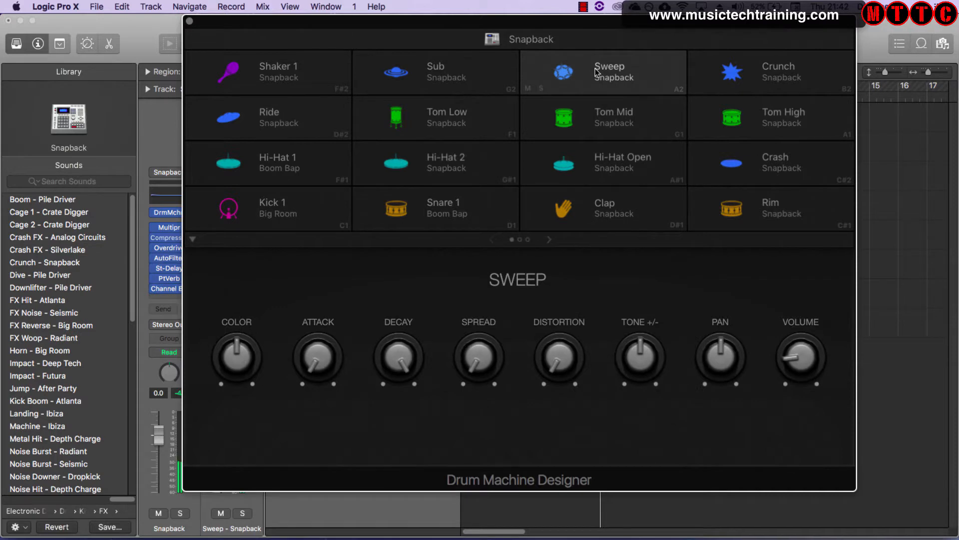
{"action": "right_click", "coordinate": [597, 72]}
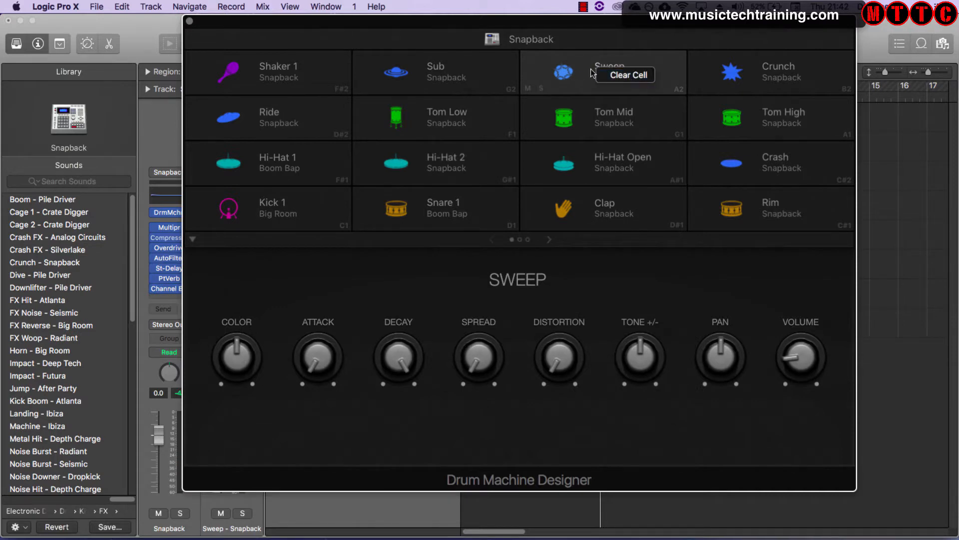
{"action": "left_click", "coordinate": [630, 75]}
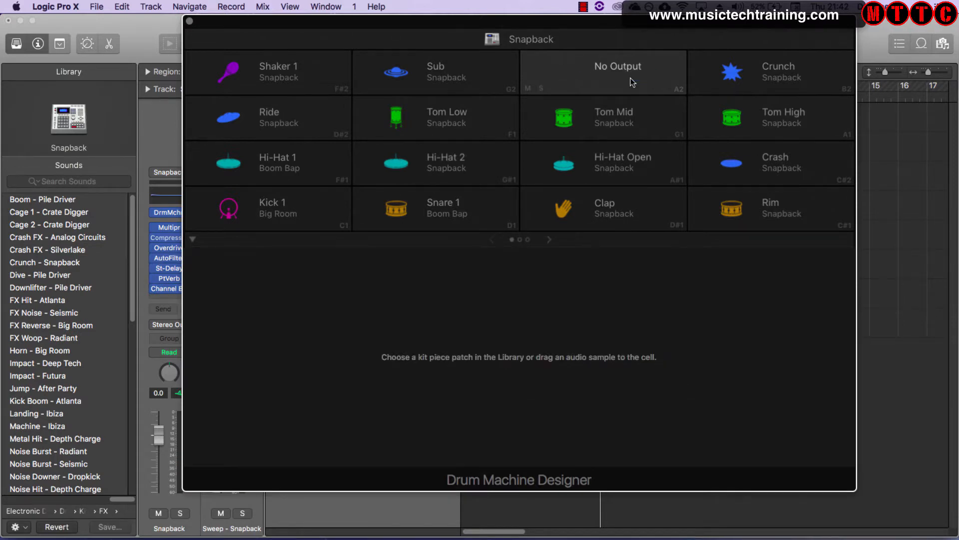
- Close Drum Machine Designer and play the project with the After Party drum track and the other instruments
{"action": "left_click", "coordinate": [190, 23]}
{"action": "key", "text": "space"}
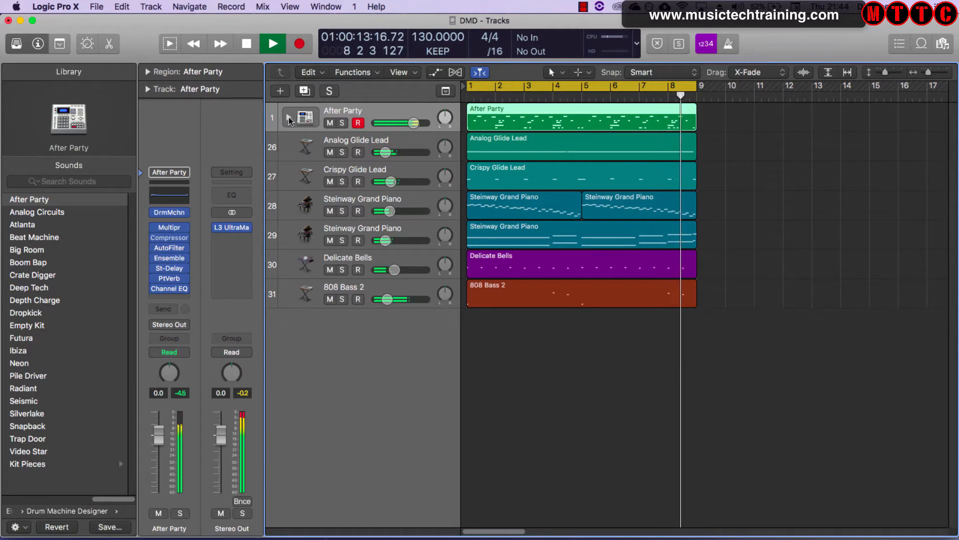
{"action": "key", "text": "space"}
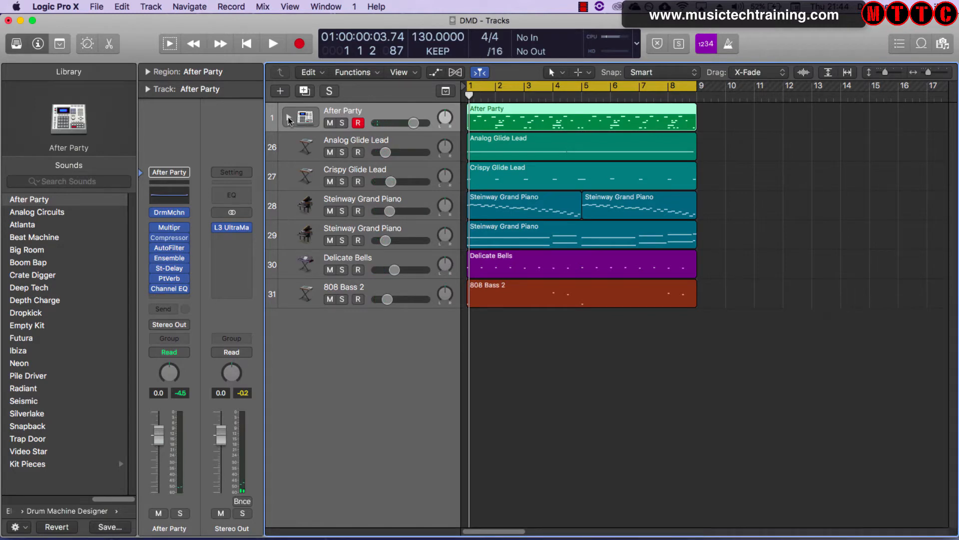
- Expand the After Party track stack and examine the channel strips of its Kick 1, Click and Snare 1 tracks
{"action": "left_click", "coordinate": [289, 118]}
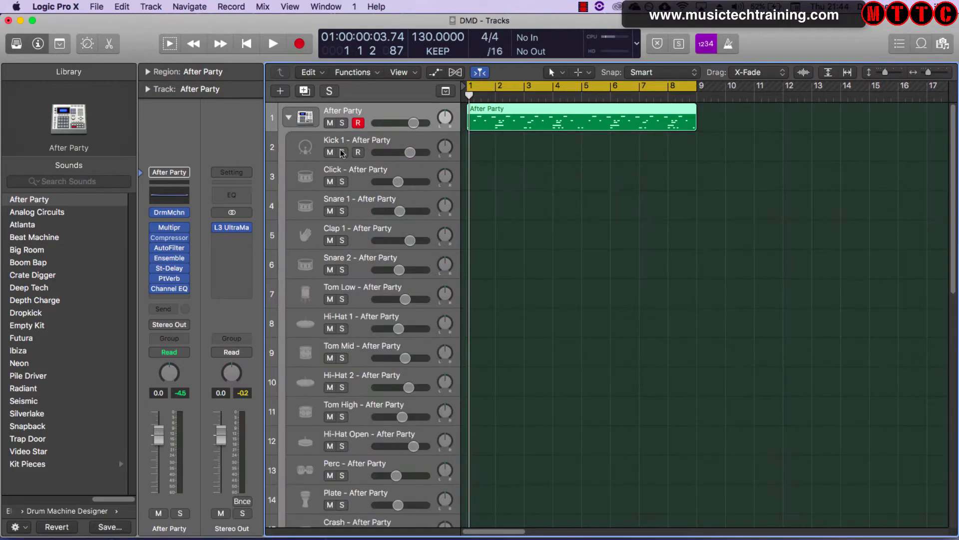
{"action": "left_click", "coordinate": [312, 145]}
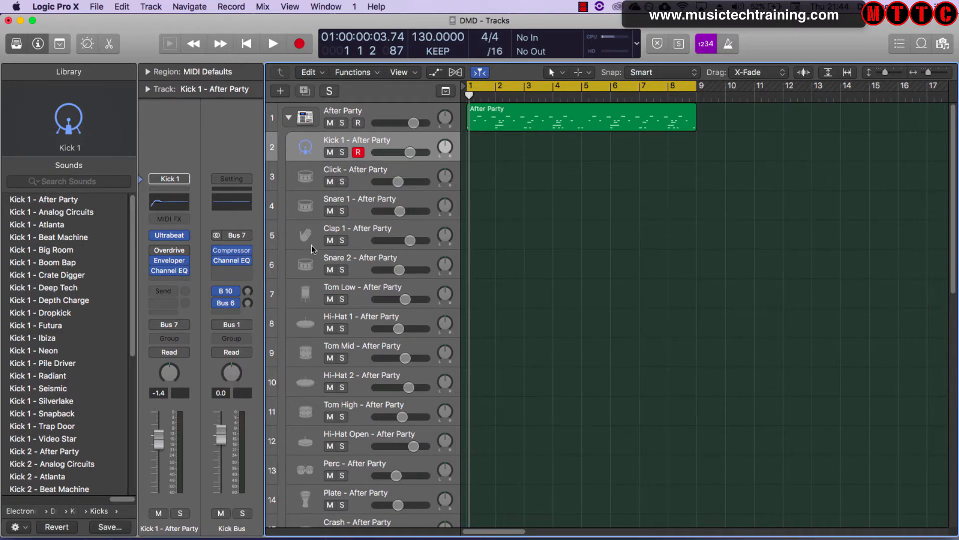
{"action": "left_click", "coordinate": [306, 178]}
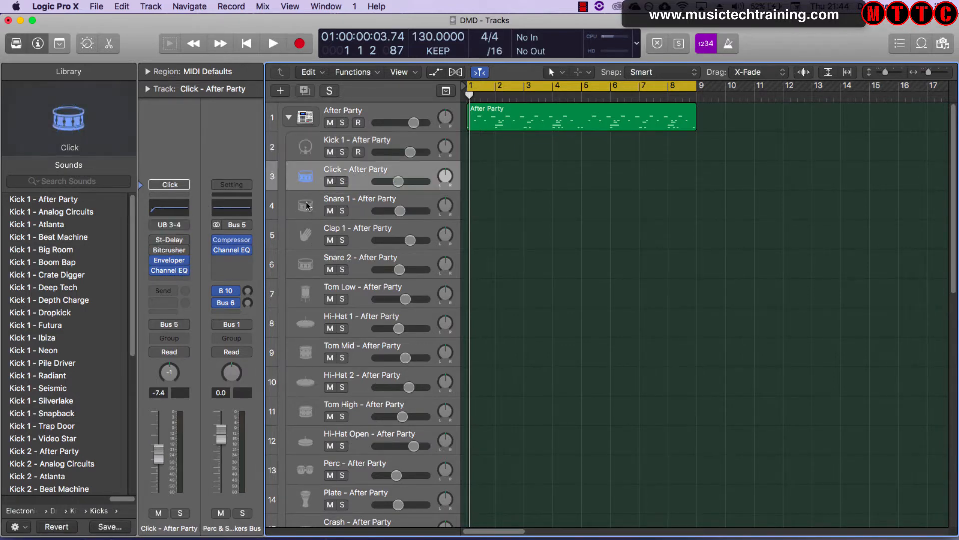
{"action": "left_click", "coordinate": [310, 204]}
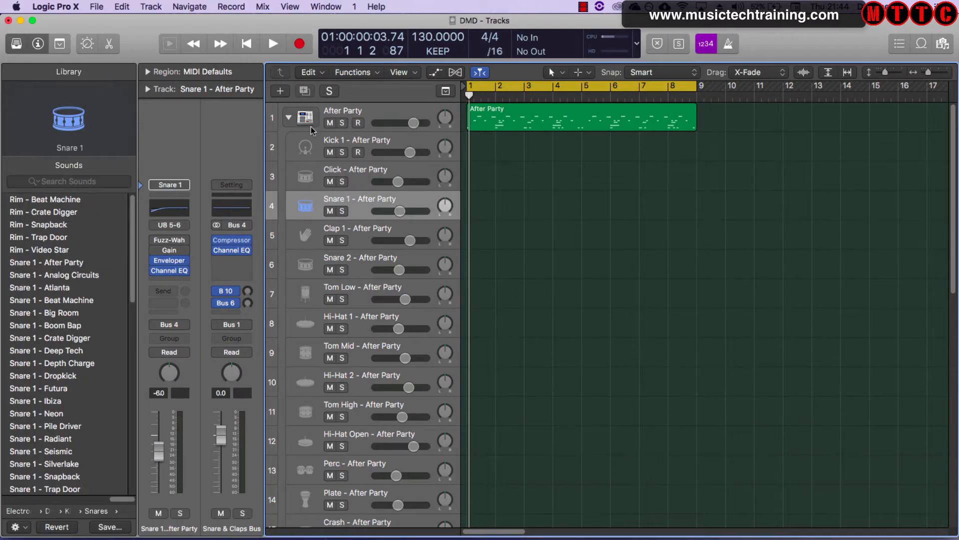
{"action": "left_click", "coordinate": [345, 111]}
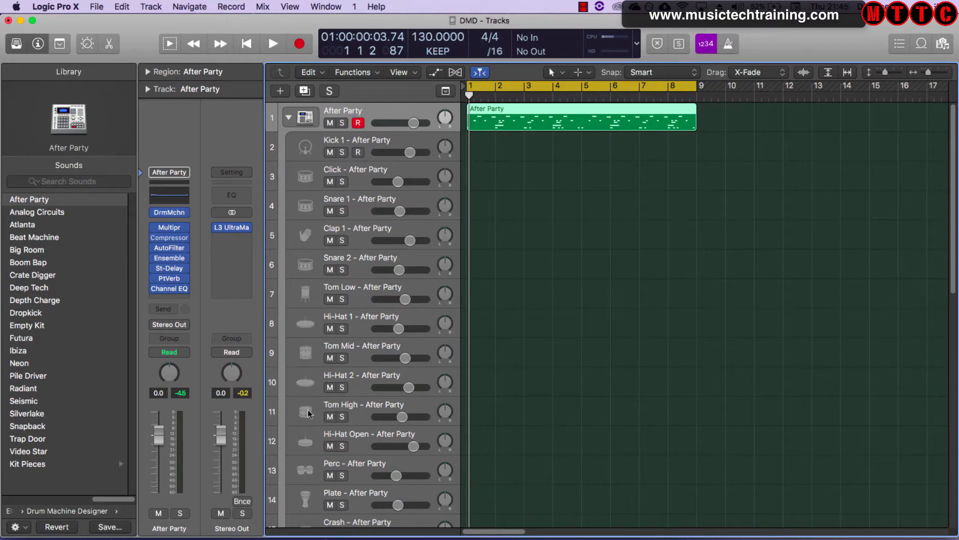
- Replace the Overdrive plug-in on the Kick 1 - After Party track with a stereo Compressor and close its window
{"action": "left_click", "coordinate": [303, 143]}
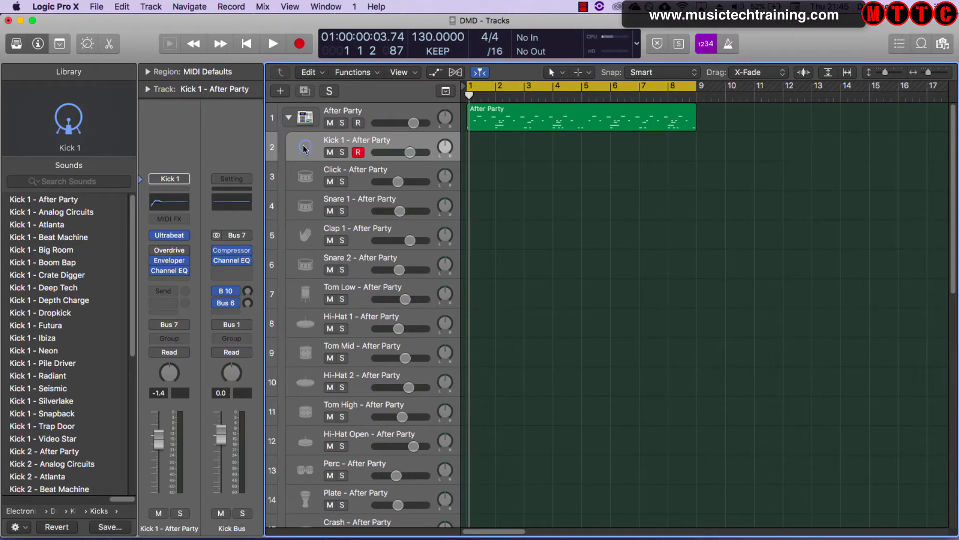
{"action": "left_click", "coordinate": [186, 252]}
{"action": "mouse_move", "coordinate": [200, 320]}
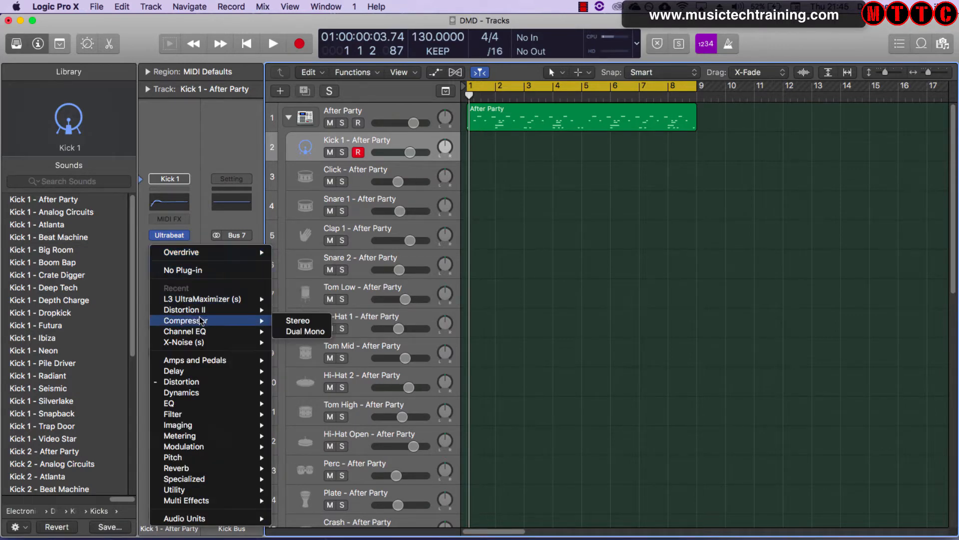
{"action": "left_click", "coordinate": [298, 320]}
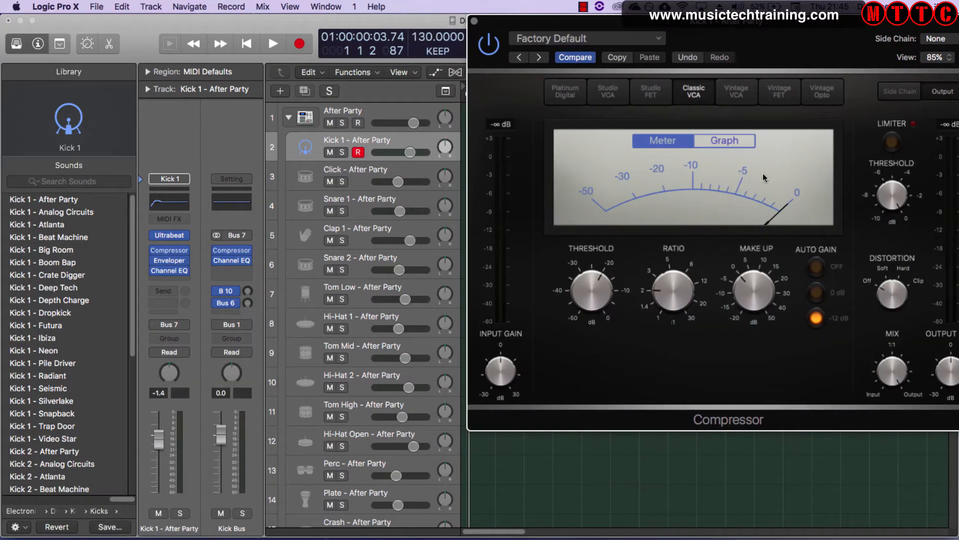
{"action": "mouse_move", "coordinate": [177, 257]}
{"action": "key", "text": "super+w"}
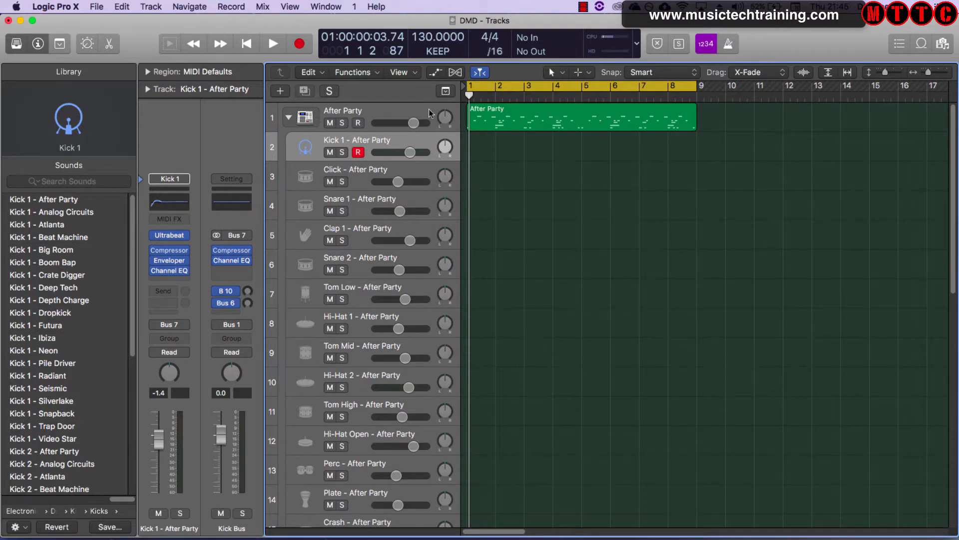
- Collapse and re-expand the After Party track stack, and select its MIDI region
{"action": "left_click", "coordinate": [289, 119]}
{"action": "left_click", "coordinate": [289, 118]}
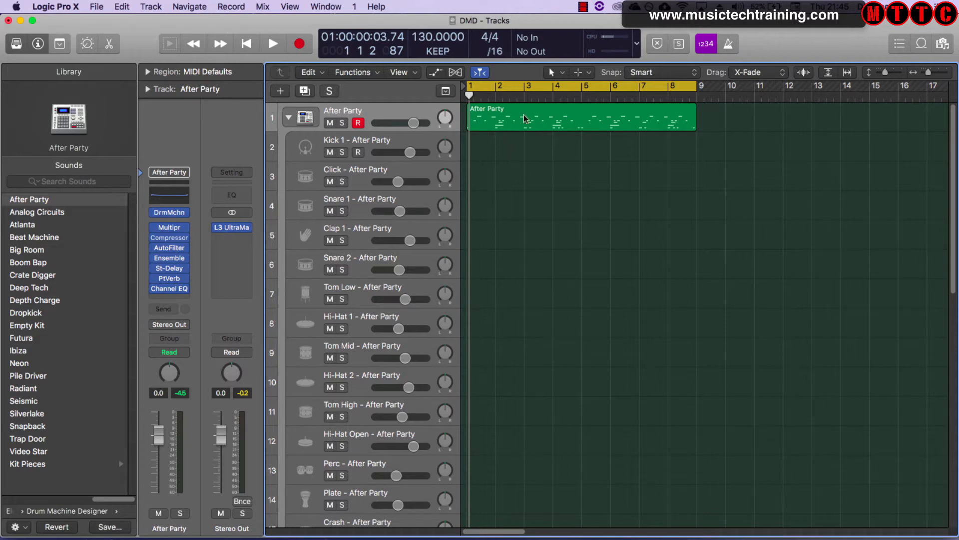
{"action": "left_click", "coordinate": [554, 123]}
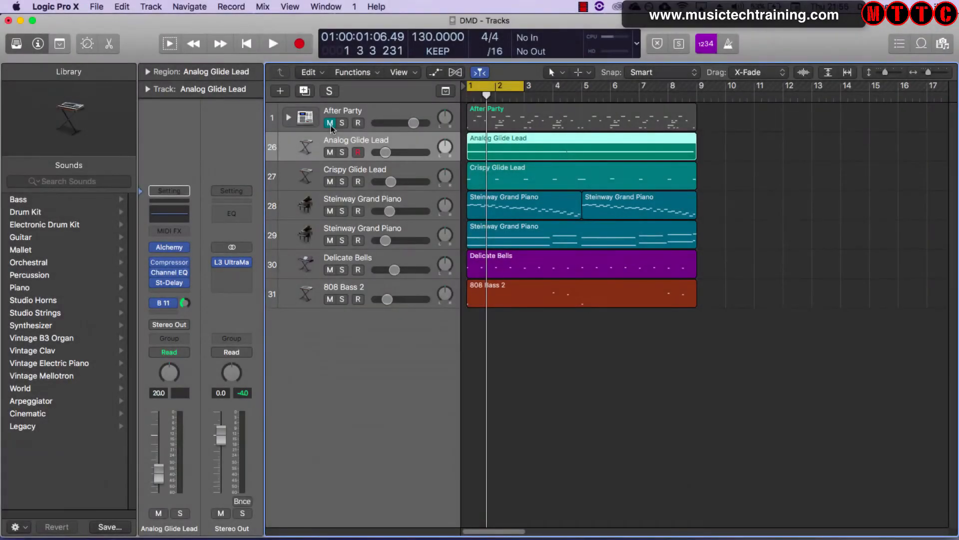
- Unmute and solo the After Party track, and extend the cycle range to bar 9
{"action": "left_click", "coordinate": [331, 124]}
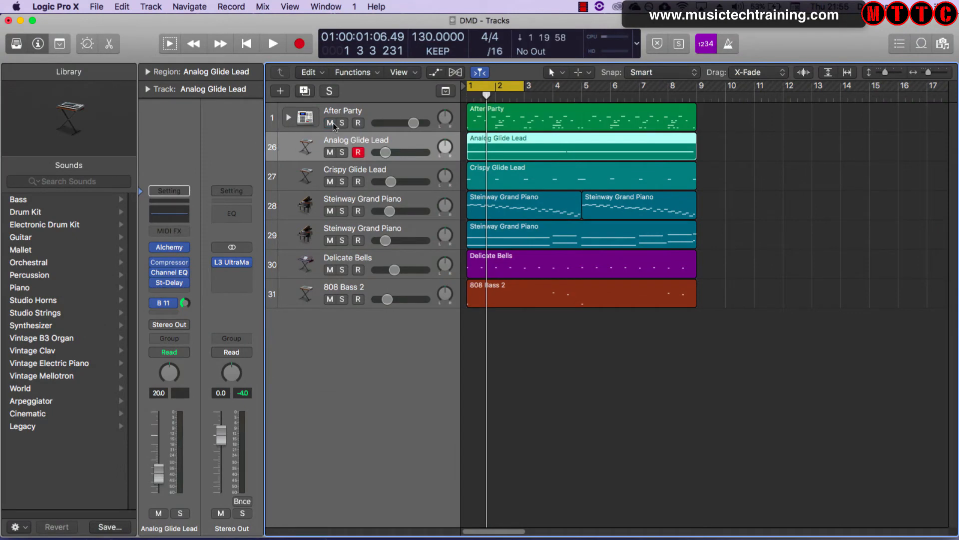
{"action": "left_click_drag", "start_coordinate": [525, 91], "coordinate": [696, 109]}
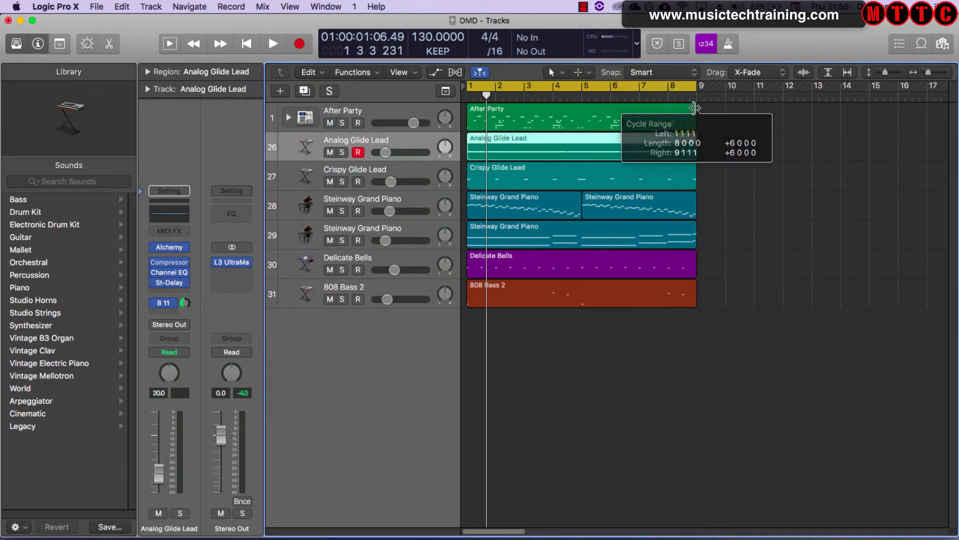
{"action": "left_click", "coordinate": [342, 123]}
- Play the soloed After Party track with its stack expanded and examine the individual drum tracks' level meters
{"action": "key", "text": "space"}
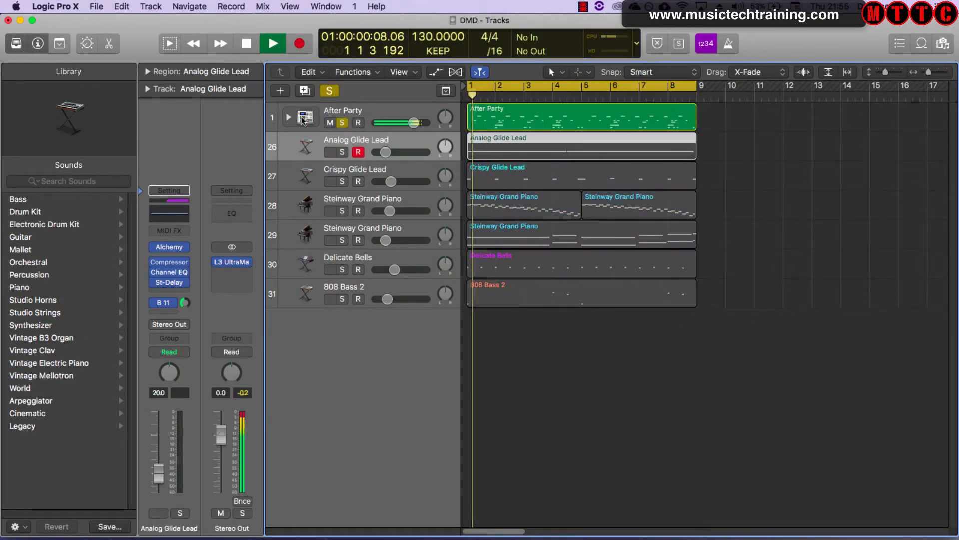
{"action": "left_click", "coordinate": [288, 118]}
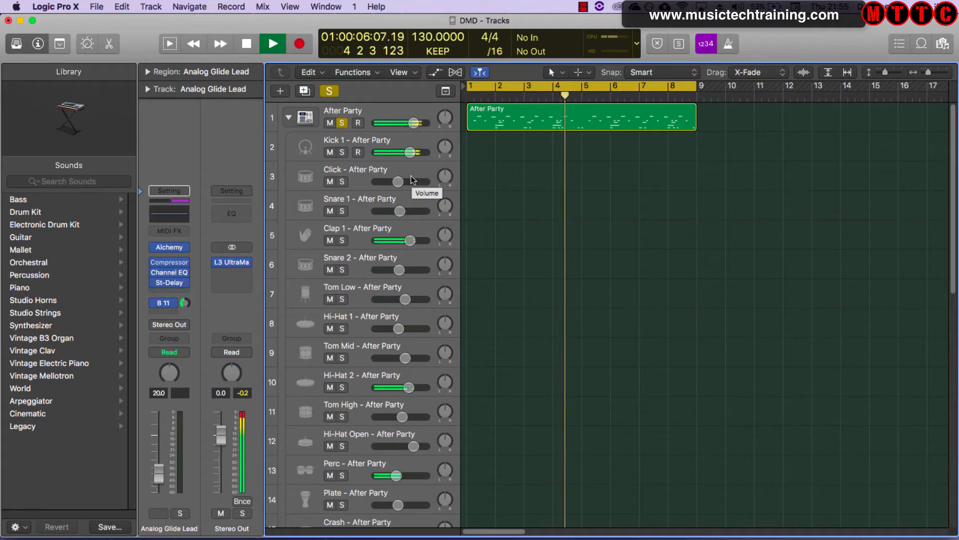
{"action": "key", "text": "space"}
- Open Drum Machine Designer on the After Party track, move its window below the region, and select the Hi-Hat 2 pad
{"action": "left_click", "coordinate": [380, 113]}
{"action": "left_click", "coordinate": [169, 214]}
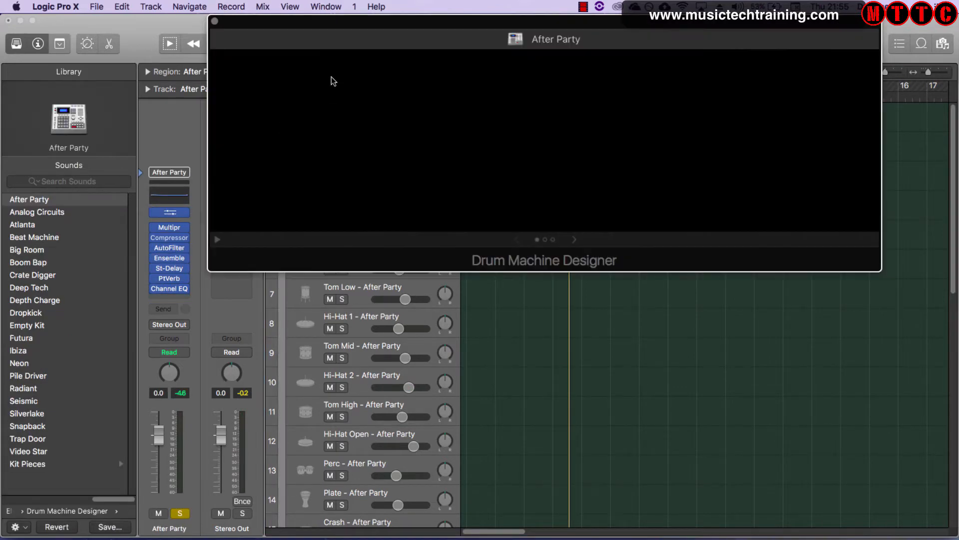
{"action": "left_click_drag", "start_coordinate": [387, 27], "coordinate": [379, 168]}
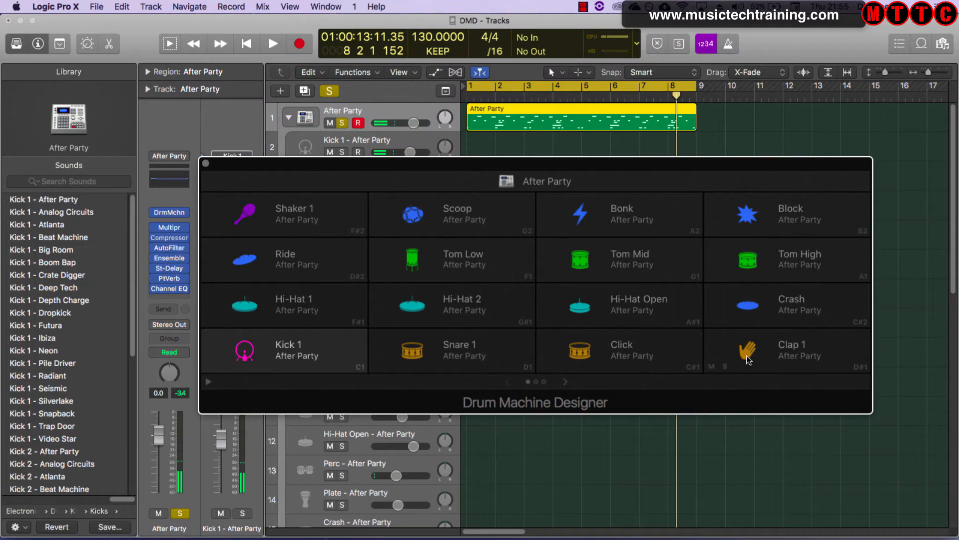
{"action": "left_click", "coordinate": [424, 307]}
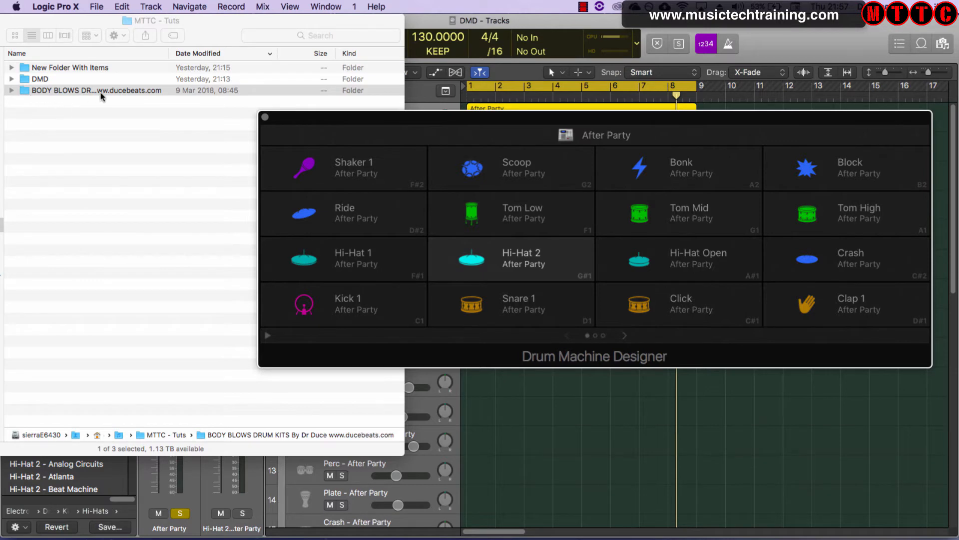
- Switch to Finder, open the Body Blows Mega Kicks folder inside BODY BLOWS DRUM KITS, and sort its samples by ascending name
{"action": "left_click", "coordinate": [13, 91]}
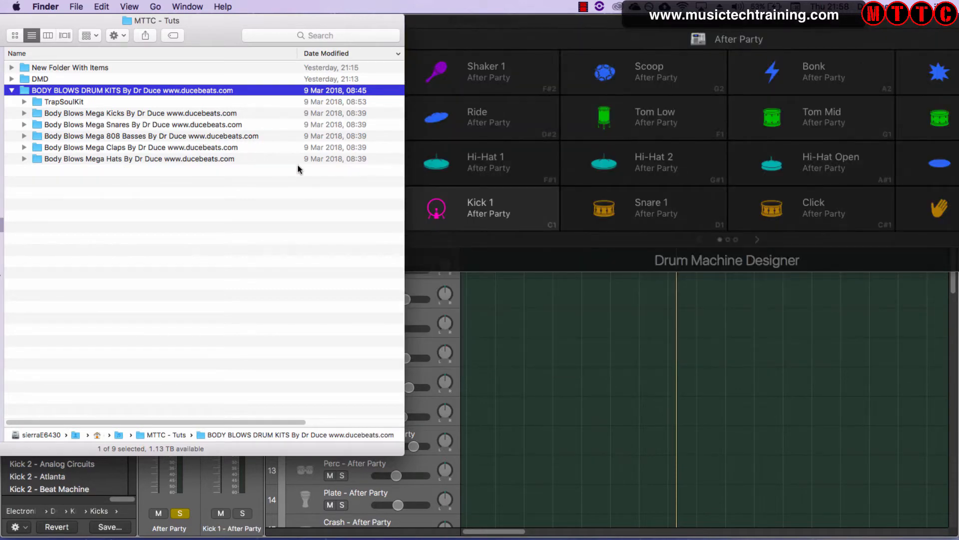
{"action": "left_click", "coordinate": [490, 28]}
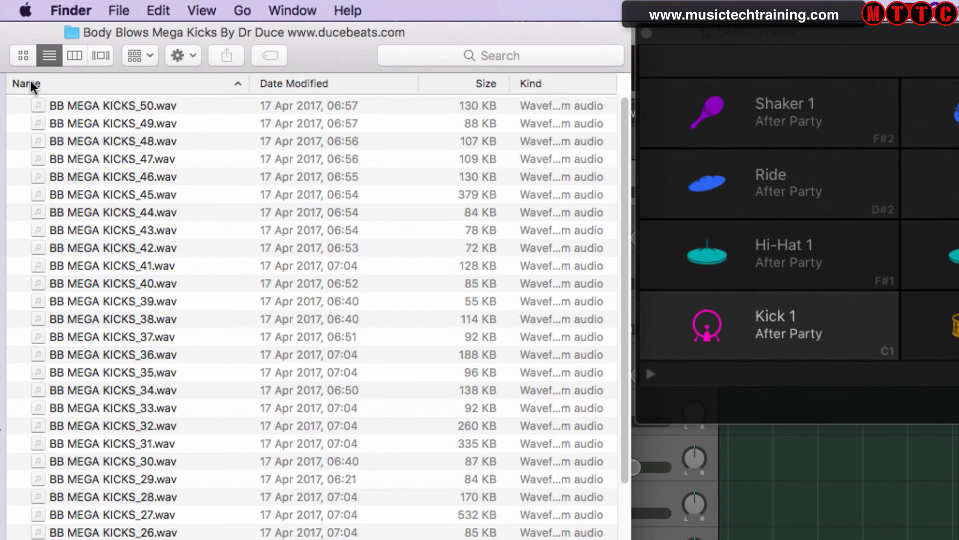
{"action": "left_click", "coordinate": [30, 83]}
- Audition the kick samples one after another from BB MEGA KICKS_01.wav through BB MEGA KICKS_10.wav in the file preview
{"action": "left_click", "coordinate": [98, 106]}
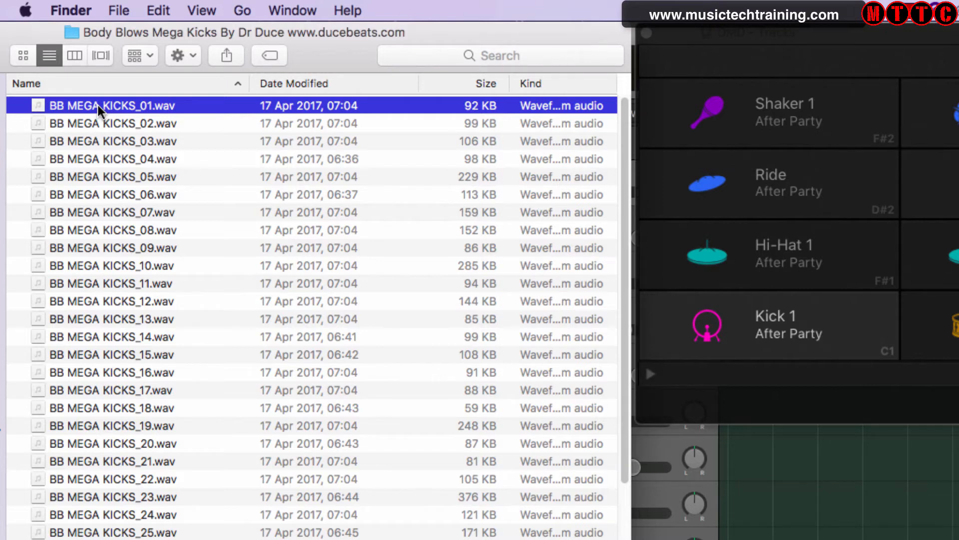
{"action": "key", "text": "space"}
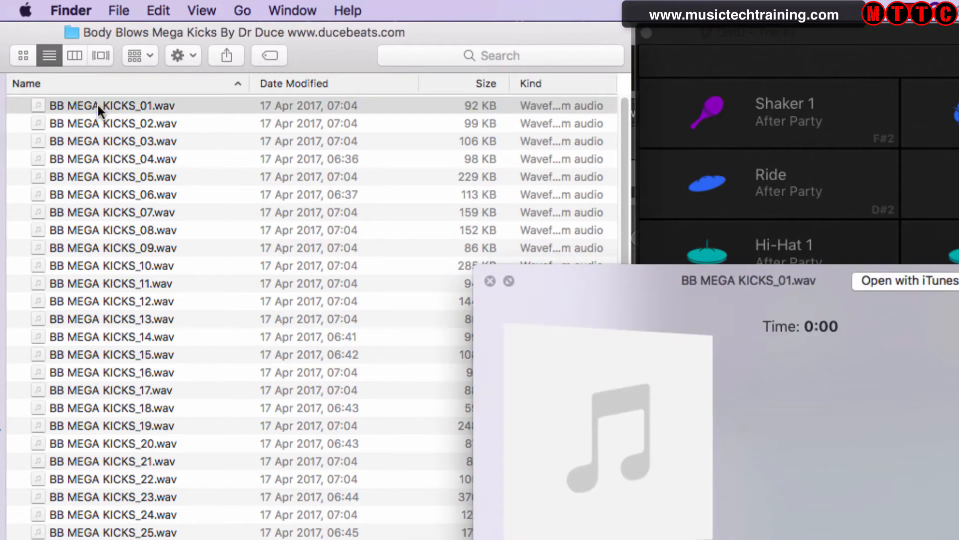
{"action": "key", "text": "Down"}
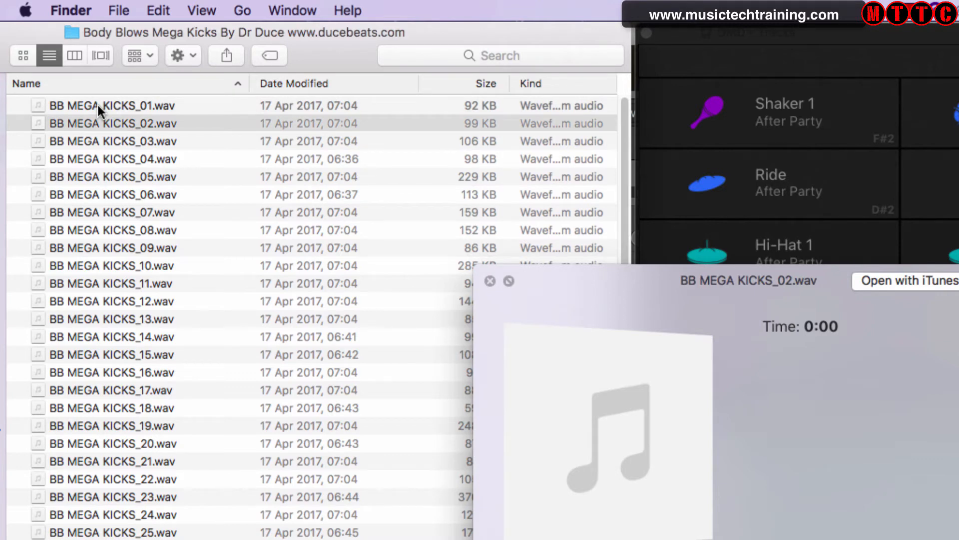
{"action": "key", "text": "Down"}
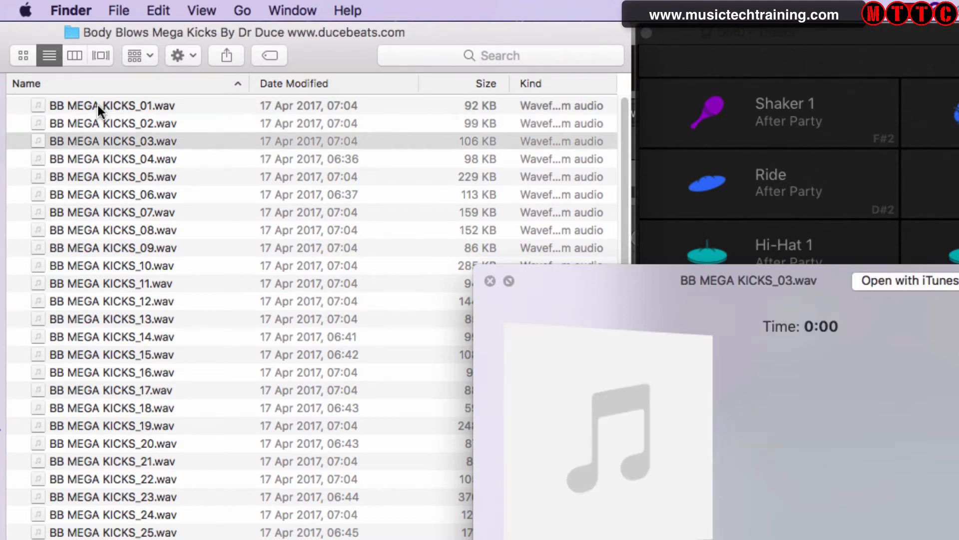
{"action": "key", "text": "Down"}
{"action": "key", "text": "Down"}
{"action": "key", "text": "Down"}
{"action": "key", "text": "Down"}
{"action": "key", "text": "Down"}
{"action": "key", "text": "Down"}
{"action": "key", "text": "Down"}
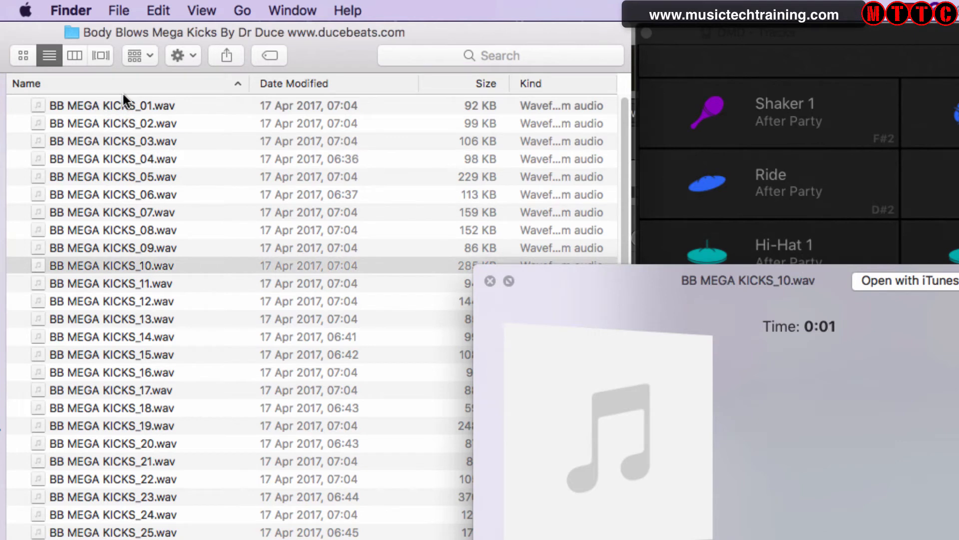
- Load BB MEGA KICKS_04.wav onto the Kick 1 pad in Drum Machine Designer and audition the pad
{"action": "left_click", "coordinate": [111, 172]}
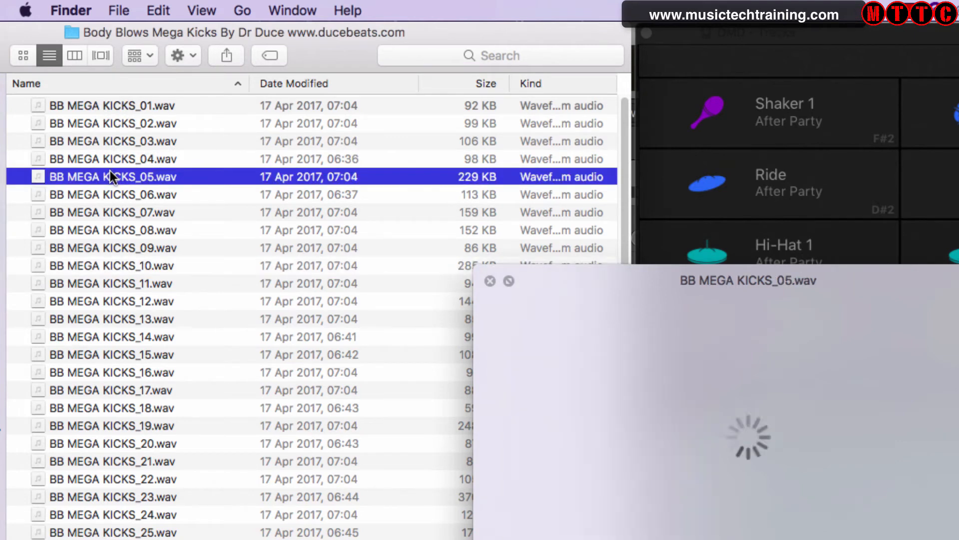
{"action": "key", "text": "Up"}
{"action": "key", "text": "space"}
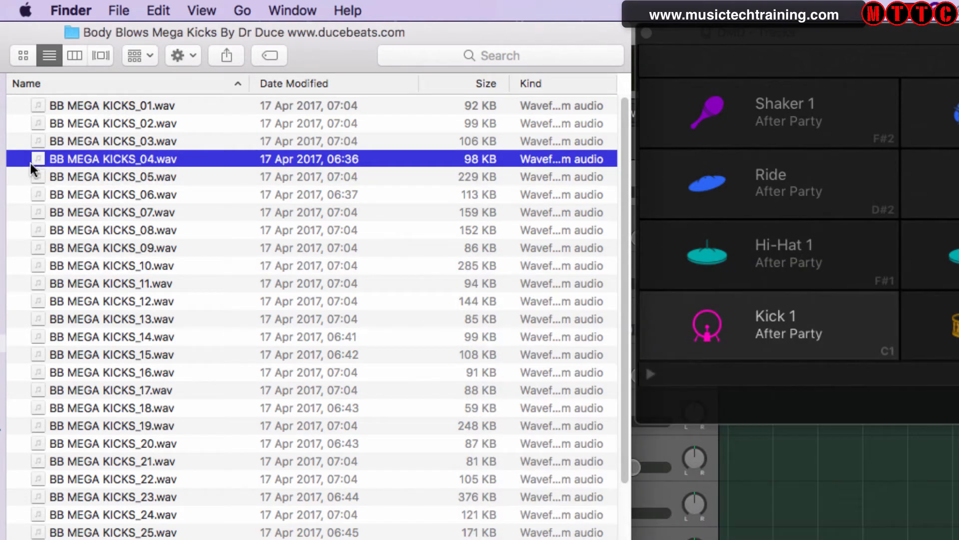
{"action": "left_click_drag", "start_coordinate": [36, 155], "coordinate": [758, 322]}
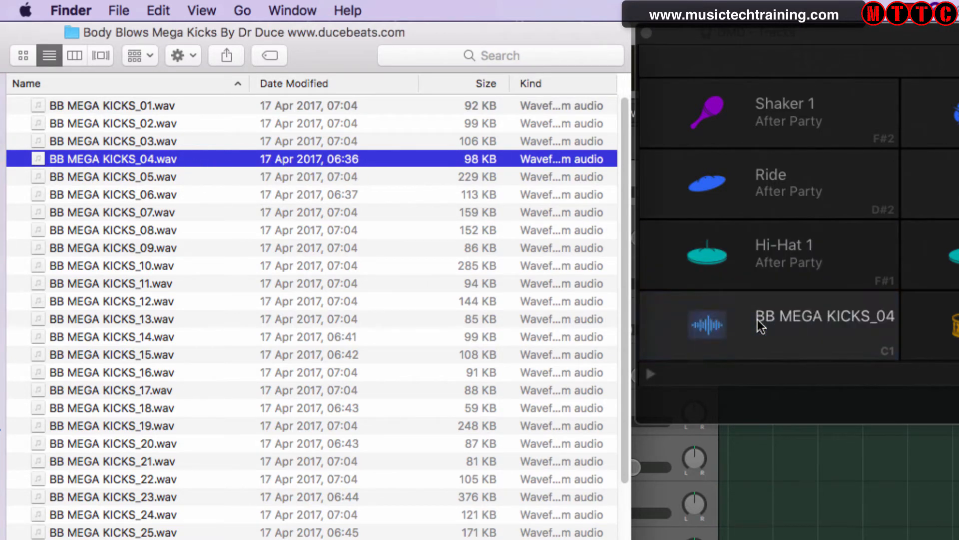
{"action": "left_click", "coordinate": [715, 325]}
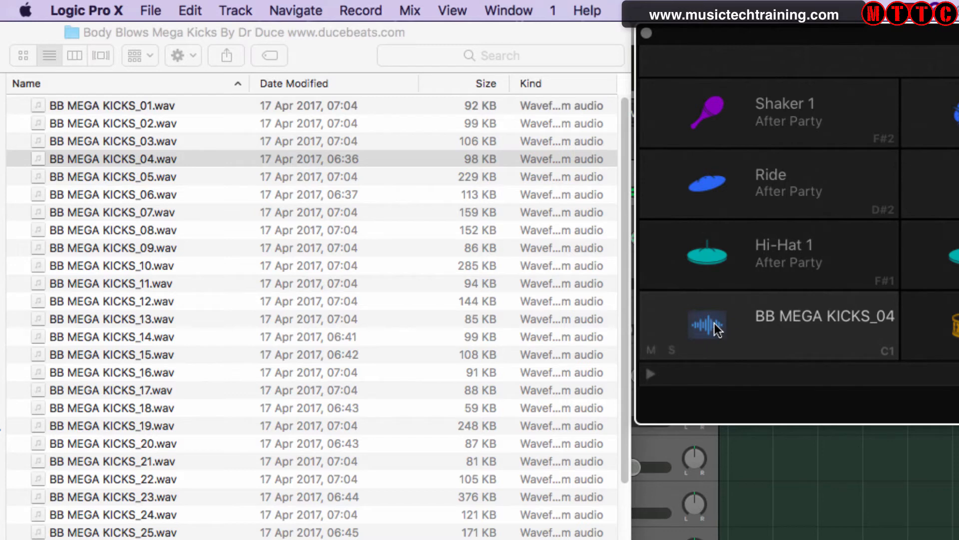
{"action": "left_click", "coordinate": [716, 327]}
- Preview BB MEGA KICKS_08.wav and place it on the kick pad as a replacement sample
{"action": "left_click", "coordinate": [97, 229]}
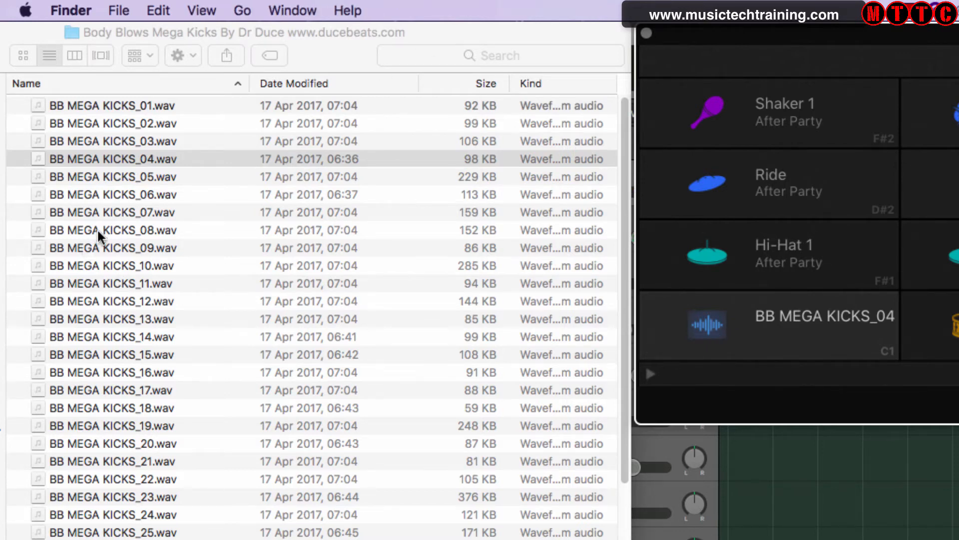
{"action": "key", "text": "space"}
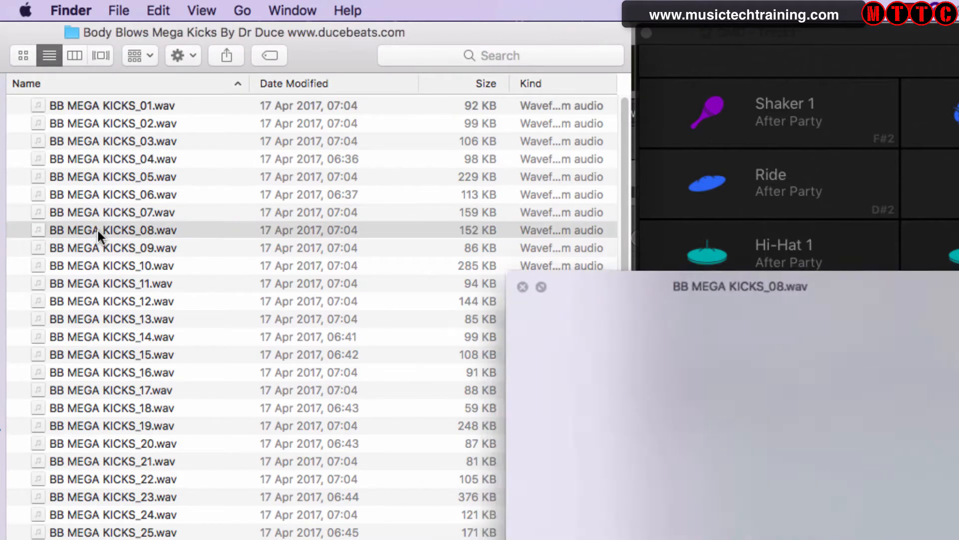
{"action": "key", "text": "space"}
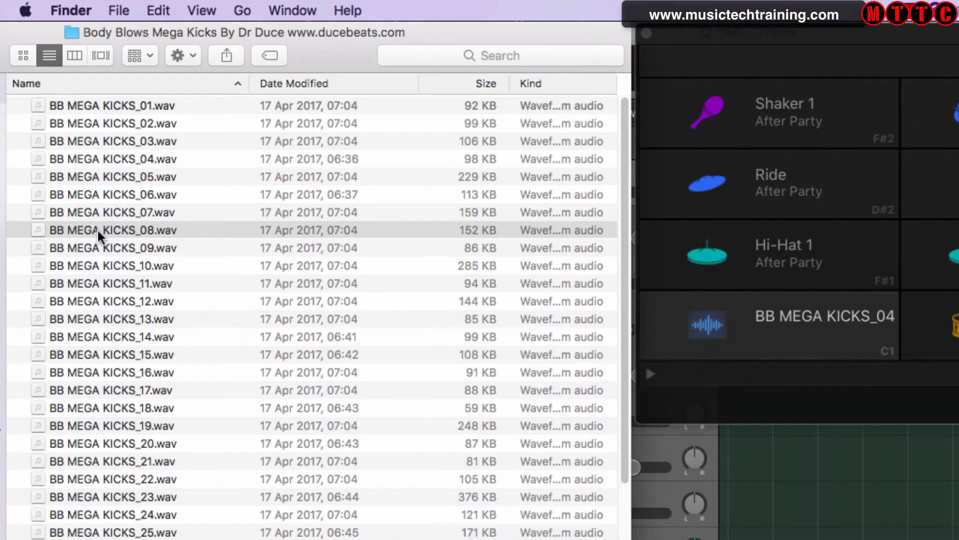
{"action": "left_click_drag", "start_coordinate": [40, 226], "coordinate": [785, 328]}
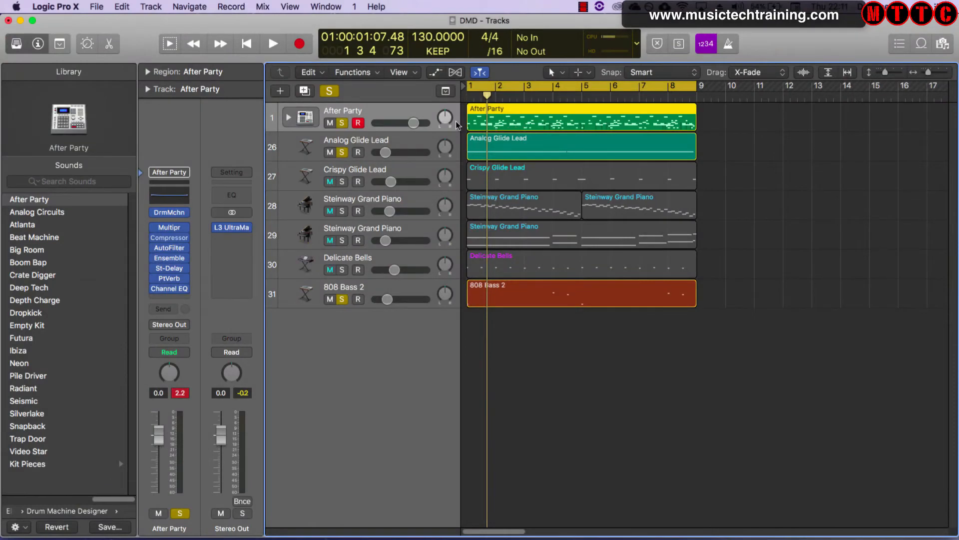
- Open Drum Machine Designer on the After Party track and show the sound controls for the BB MEGA KICKS_04 pad
{"action": "left_click", "coordinate": [173, 214]}
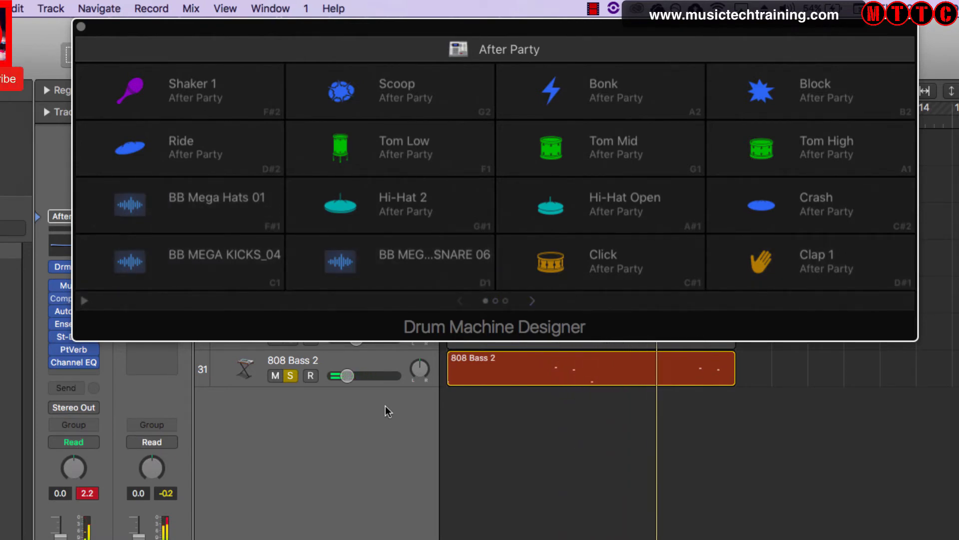
{"action": "left_click_drag", "start_coordinate": [176, 28], "coordinate": [141, 6]}
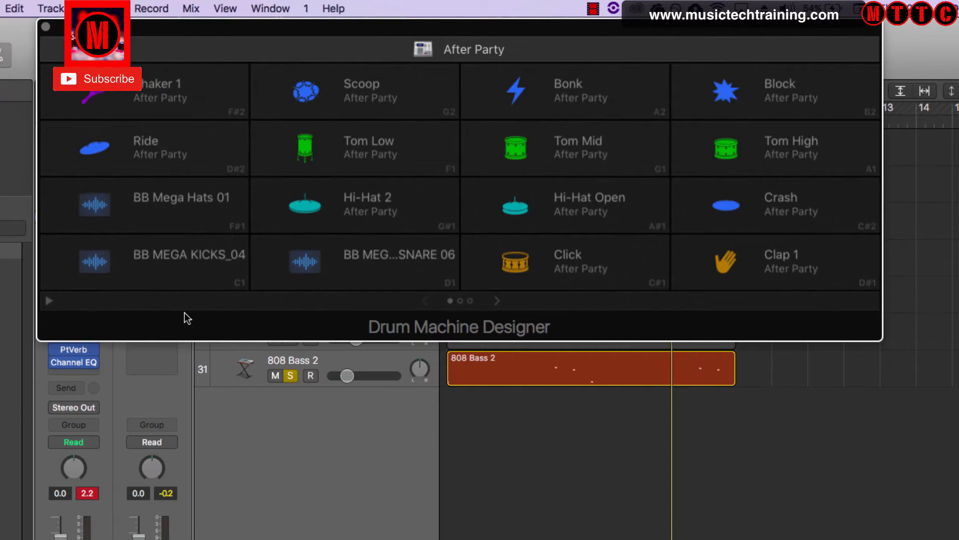
{"action": "left_click", "coordinate": [48, 300]}
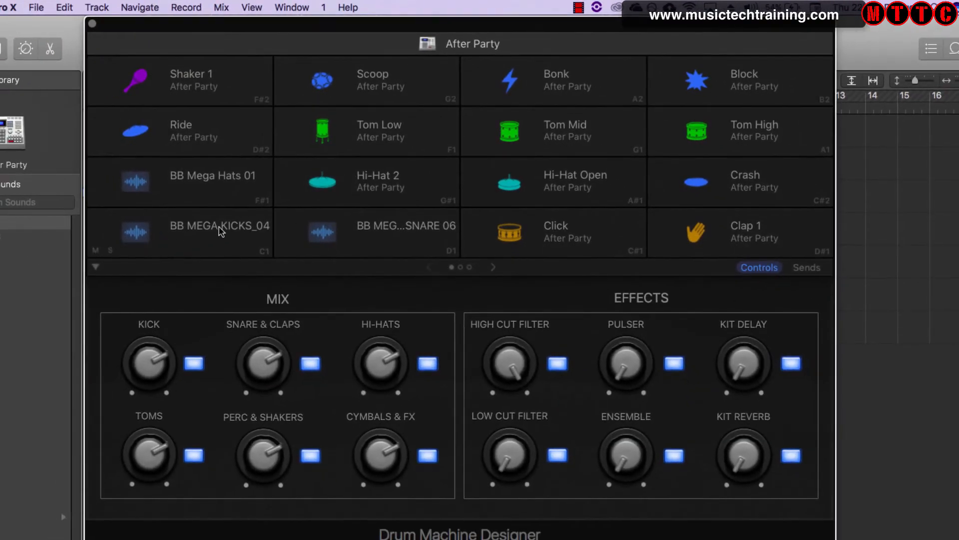
{"action": "left_click", "coordinate": [221, 232]}
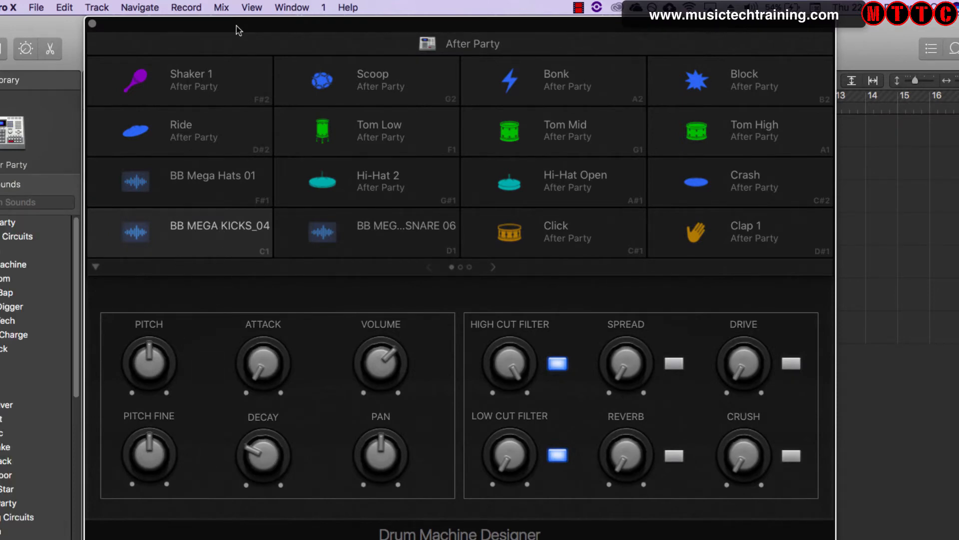
- Replace all current track solos with a solo on BB MEGA KICKS_04 in the expanded After Party stack, and start playback
{"action": "left_click_drag", "start_coordinate": [235, 28], "coordinate": [531, 4]}
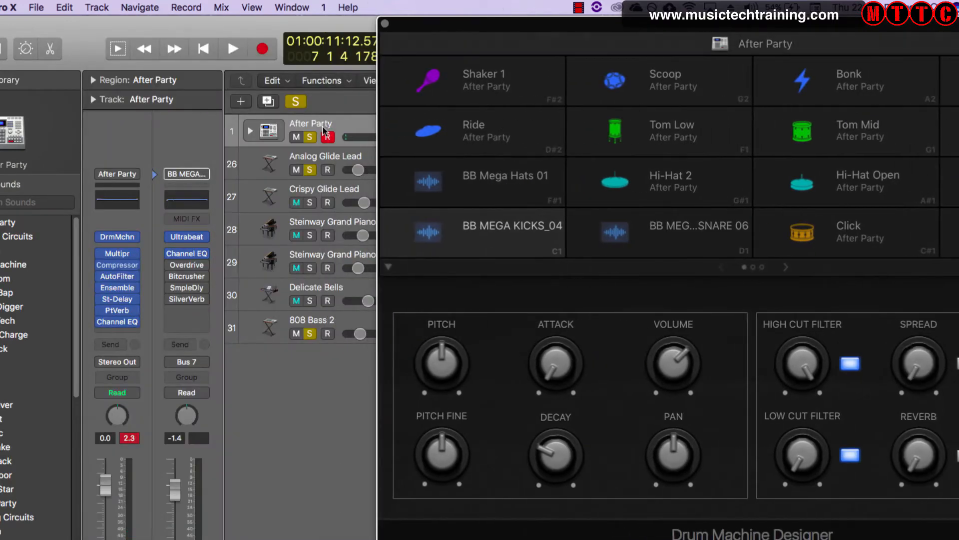
{"action": "left_click", "coordinate": [295, 101]}
{"action": "left_click", "coordinate": [295, 102]}
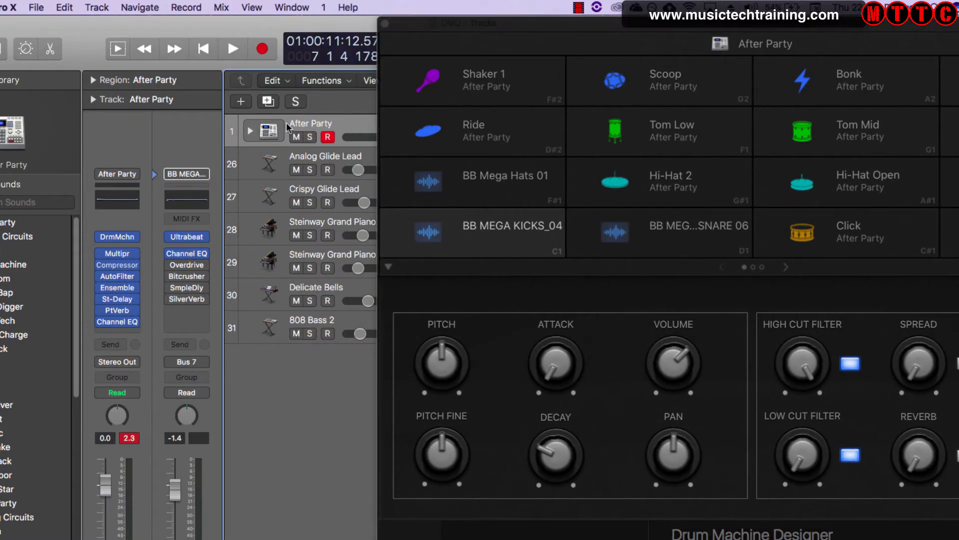
{"action": "left_click", "coordinate": [250, 131]}
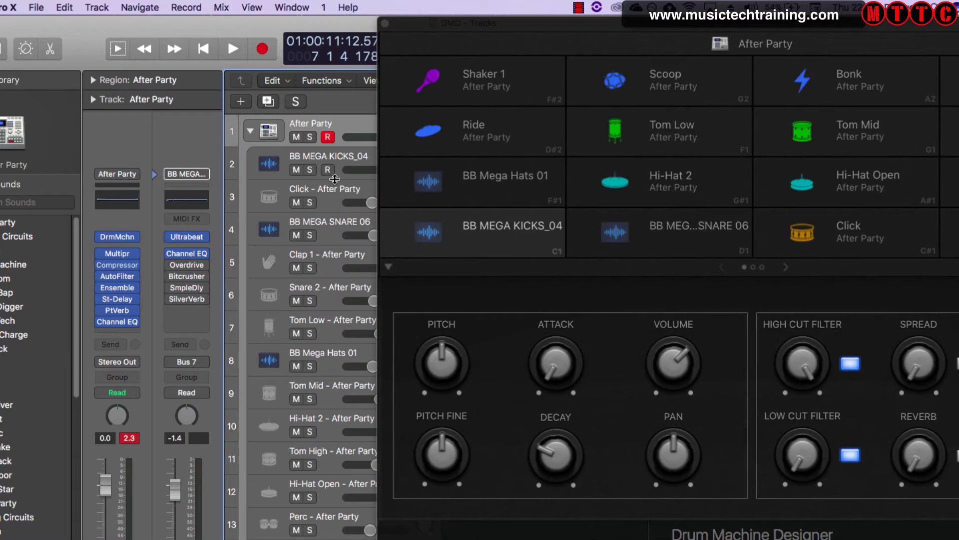
{"action": "left_click", "coordinate": [312, 171]}
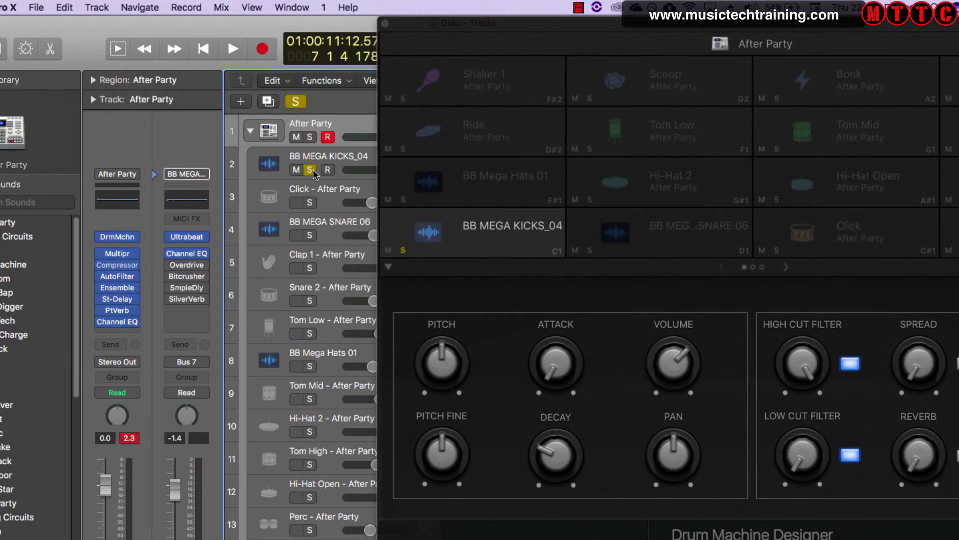
{"action": "key", "text": "space"}
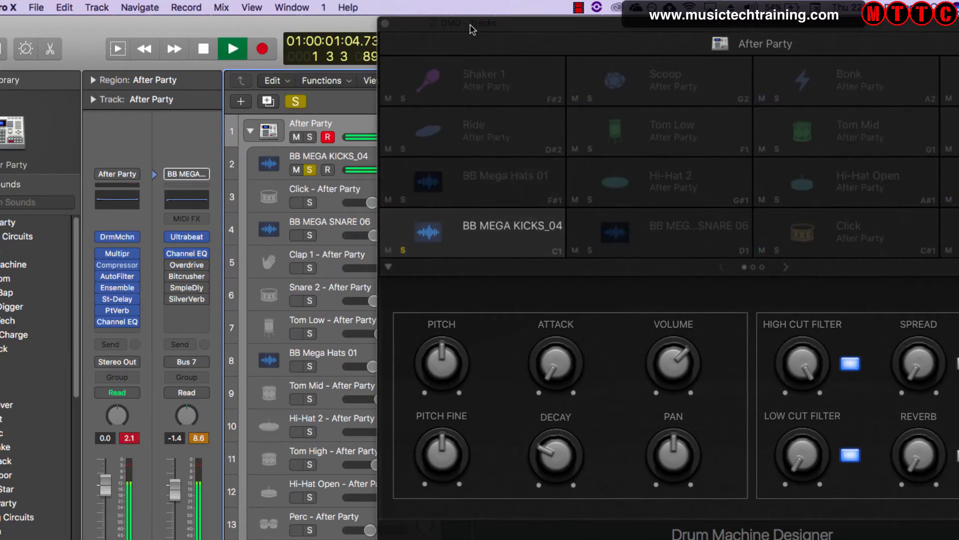
- Try the kick pad's Pitch, an Attack of 0.0130 and Pan during playback, returning each control to its default
{"action": "left_click_drag", "start_coordinate": [465, 25], "coordinate": [270, 20]}
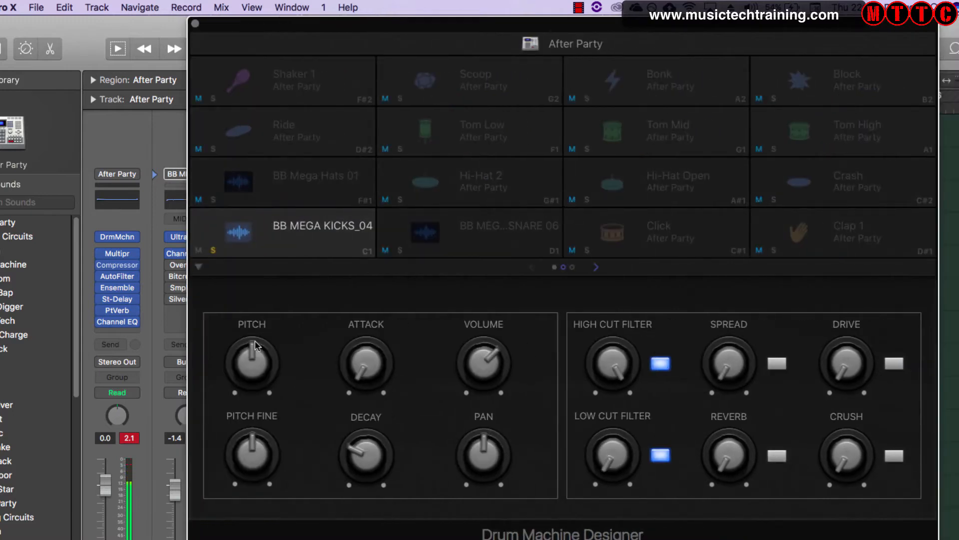
{"action": "mouse_move", "coordinate": [253, 361]}
{"action": "left_mouse_down"}
{"action": "mouse_move", "coordinate": [234, 341]}
{"action": "mouse_move", "coordinate": [270, 381]}
{"action": "mouse_move", "coordinate": [255, 367]}
{"action": "mouse_move", "coordinate": [252, 374]}
{"action": "left_mouse_up"}
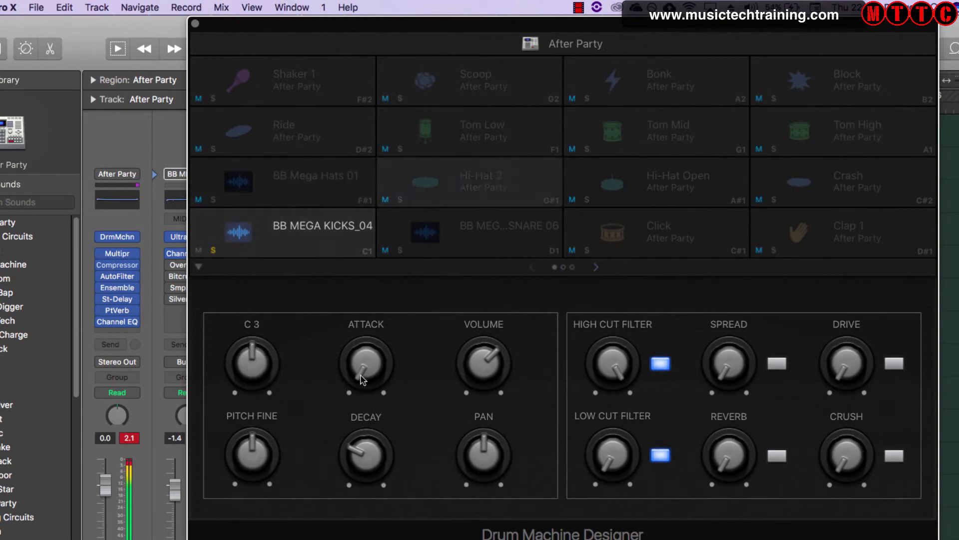
{"action": "left_click_drag", "start_coordinate": [348, 365], "coordinate": [325, 262]}
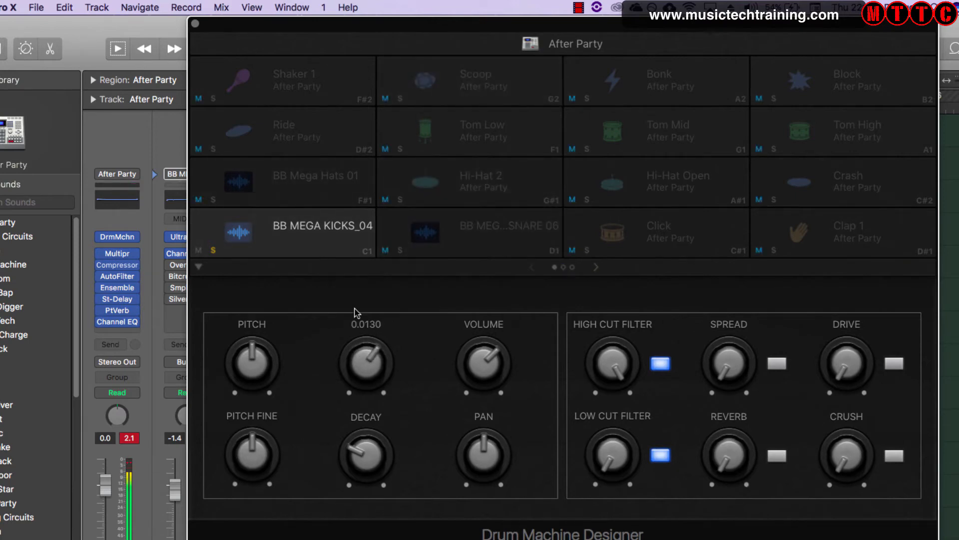
{"action": "left_click", "coordinate": [367, 360], "text": "alt"}
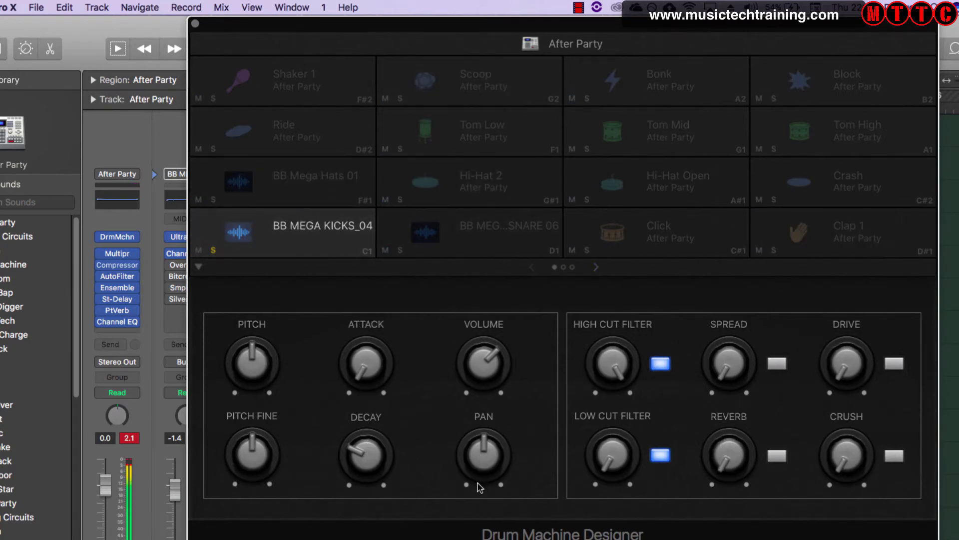
{"action": "left_click_drag", "start_coordinate": [480, 472], "coordinate": [467, 456]}
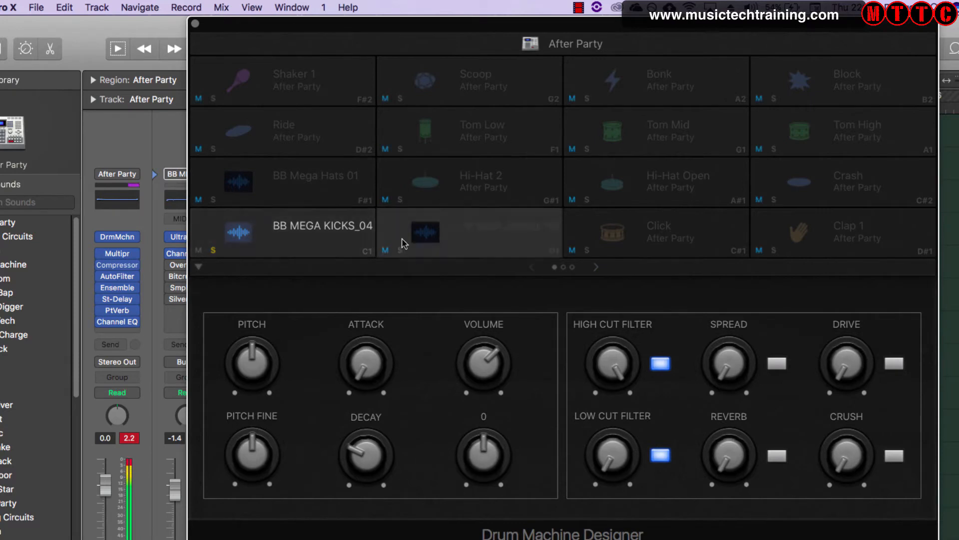
- Turn off the solo on the BB MEGA KICKS_04 track, with the Drum Machine Designer window moved clear of the track headers
{"action": "left_click_drag", "start_coordinate": [377, 33], "coordinate": [386, 196]}
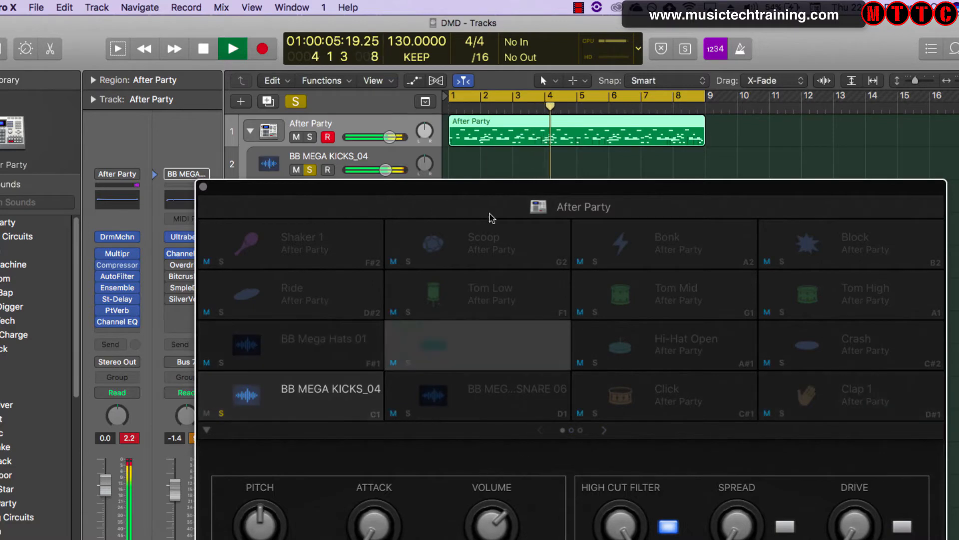
{"action": "left_click_drag", "start_coordinate": [479, 193], "coordinate": [448, 4]}
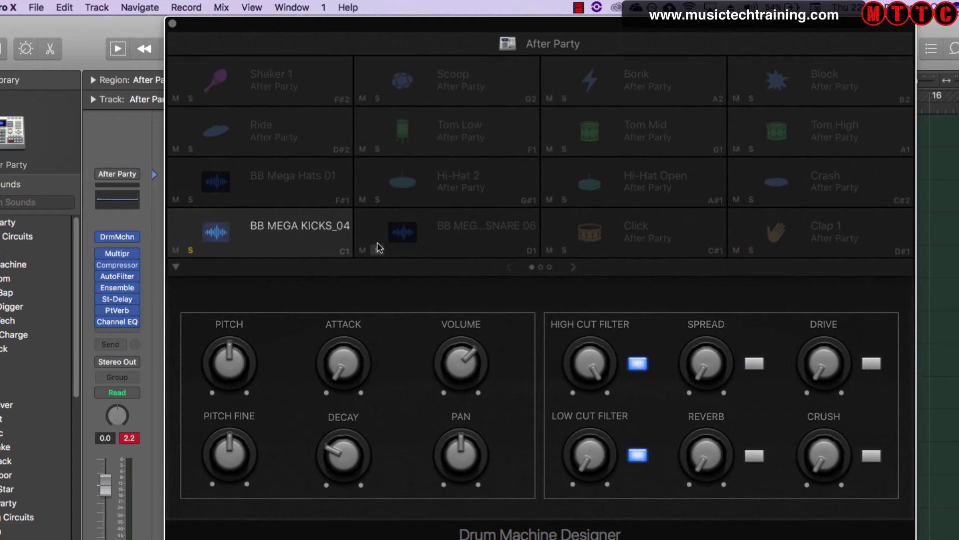
{"action": "left_click", "coordinate": [298, 234]}
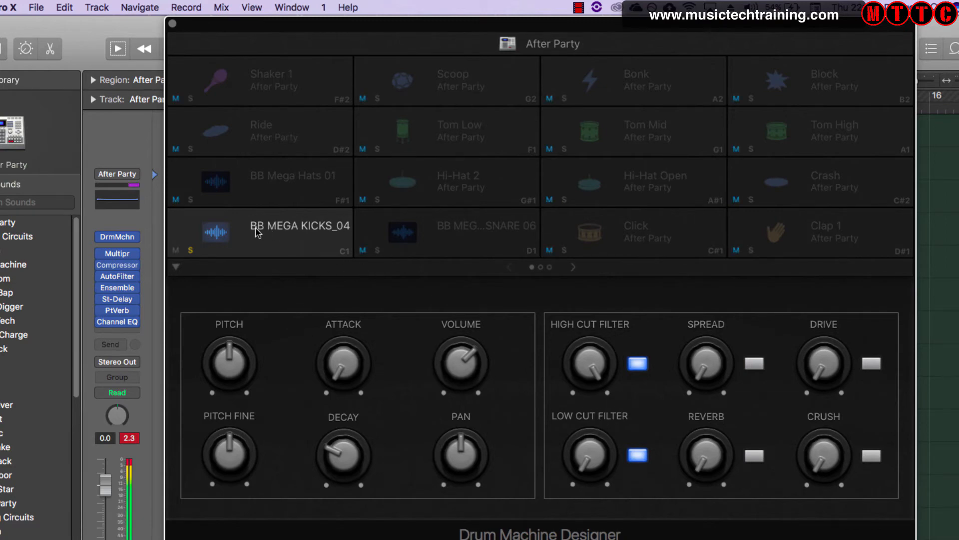
{"action": "left_click", "coordinate": [192, 250]}
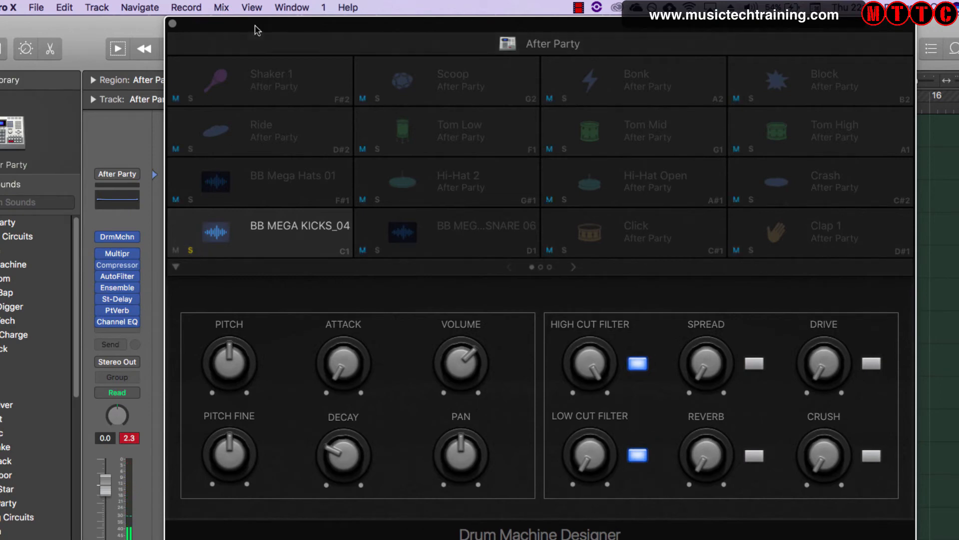
{"action": "left_click_drag", "start_coordinate": [257, 29], "coordinate": [465, 4]}
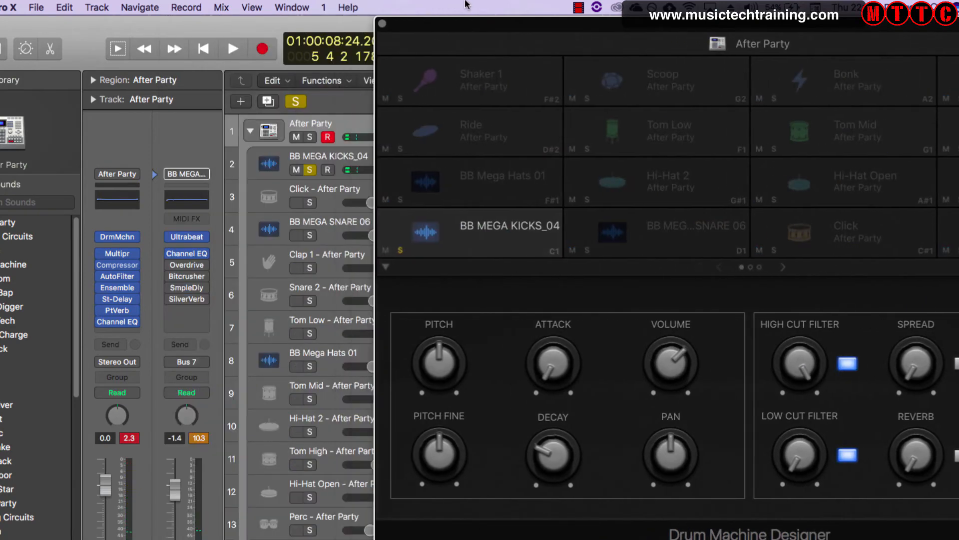
{"action": "left_click", "coordinate": [310, 171]}
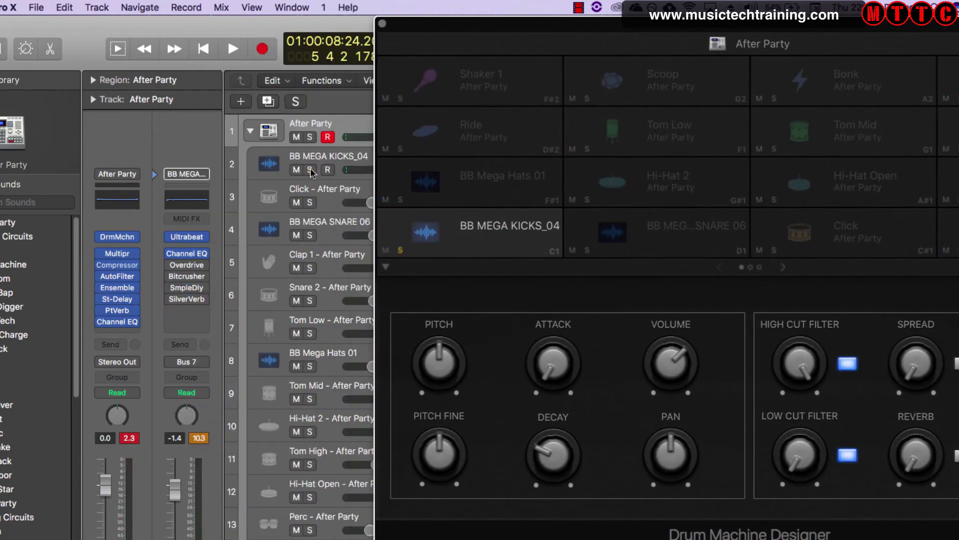
- Try soloing the BB MEGA KICKS_04 pad and muting the BB Mega Hats 01 pad during playback, releasing each again
{"action": "left_click", "coordinate": [401, 250]}
{"action": "key", "text": "space"}
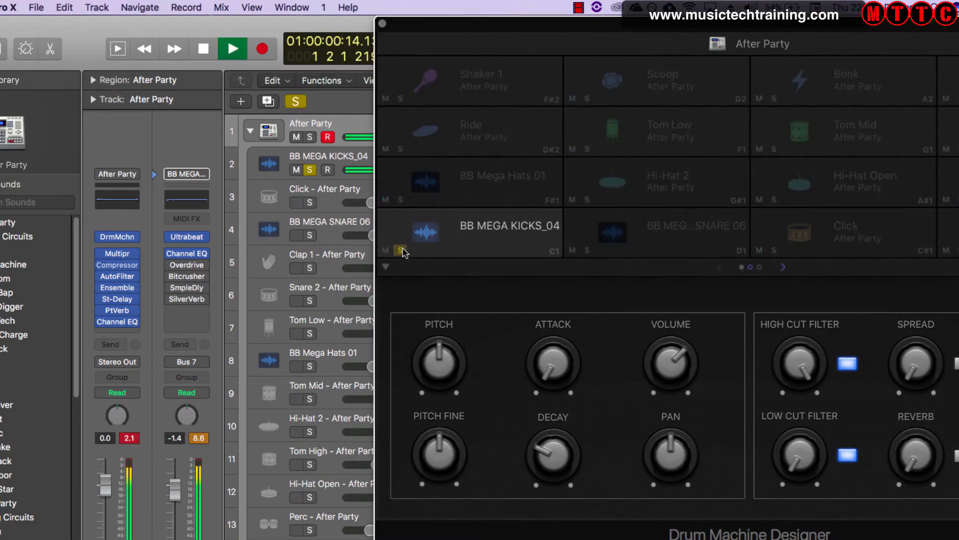
{"action": "left_click", "coordinate": [401, 250]}
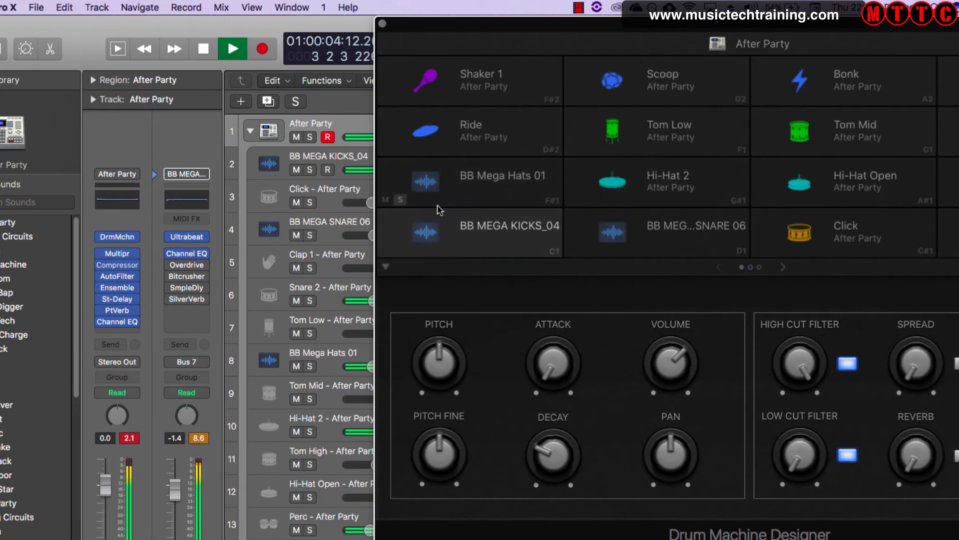
{"action": "left_click", "coordinate": [386, 199]}
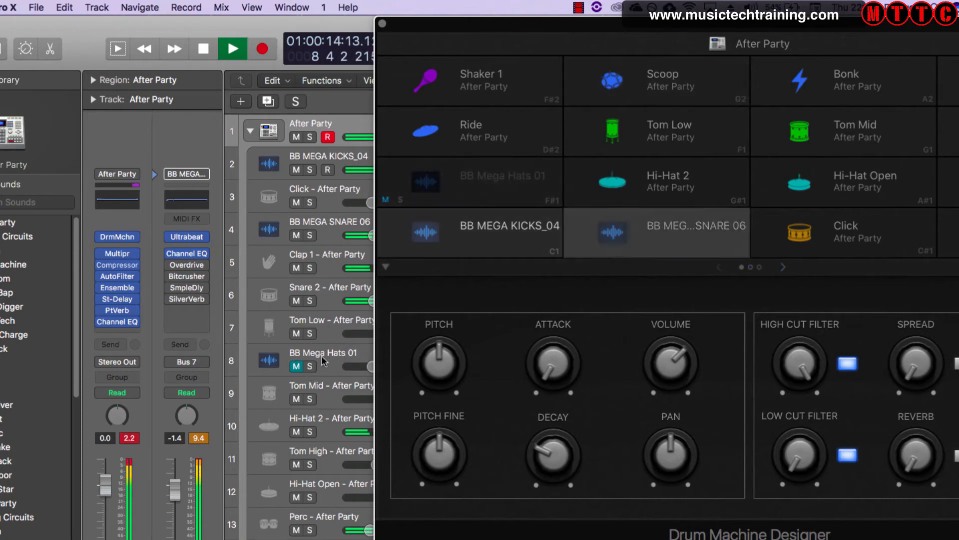
{"action": "left_click", "coordinate": [387, 200]}
- Close the Drum Machine Designer window and view the After Party kit's controls and EQ in an enlarged Smart Controls pane
{"action": "left_click_drag", "start_coordinate": [481, 29], "coordinate": [202, 12]}
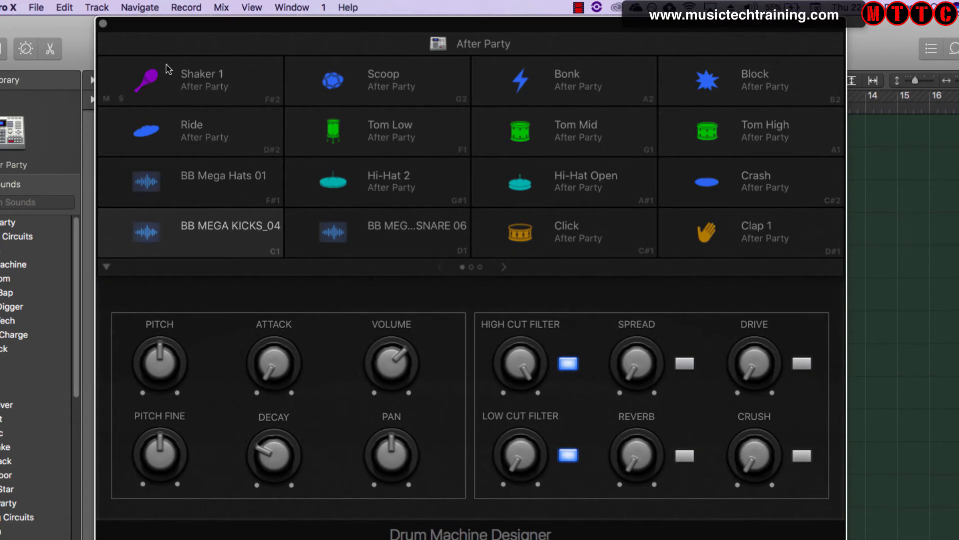
{"action": "left_click", "coordinate": [103, 24]}
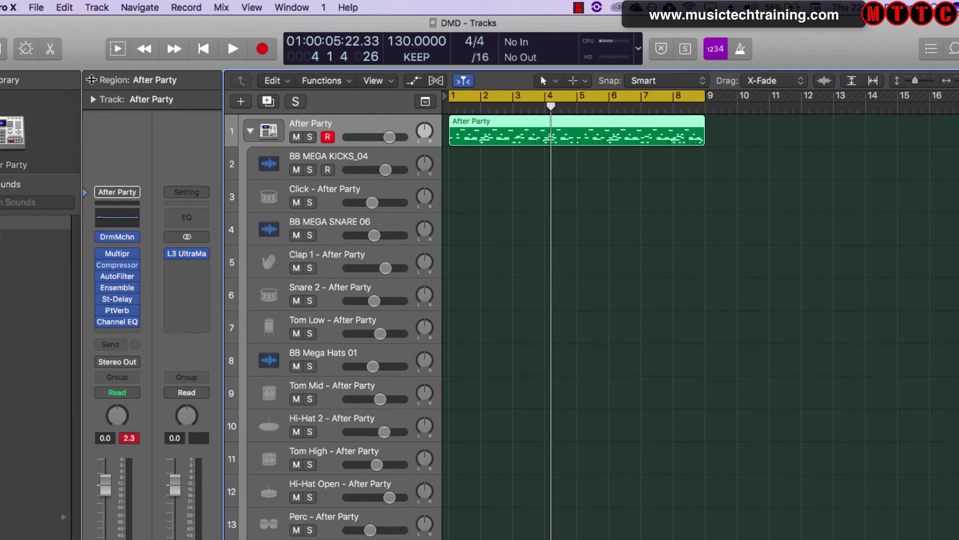
{"action": "left_click", "coordinate": [22, 51]}
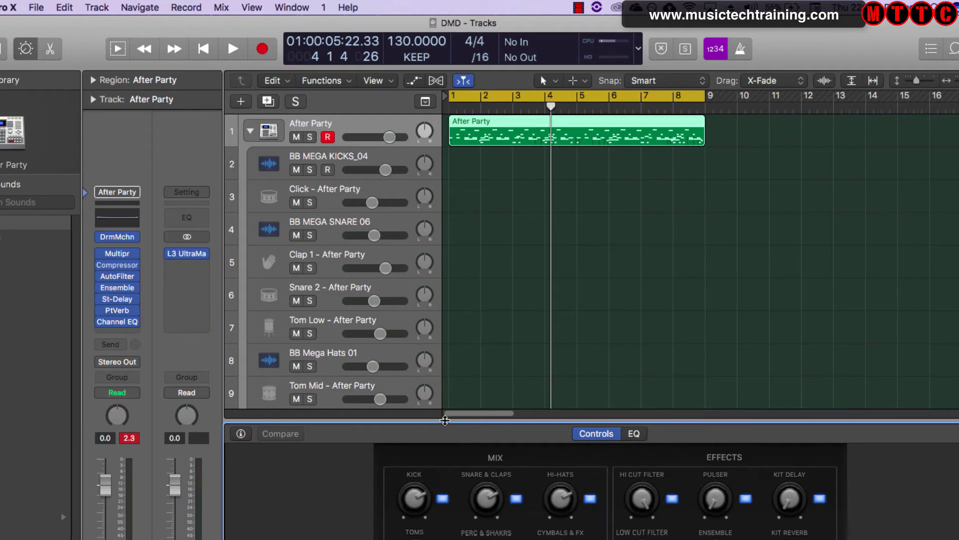
{"action": "left_click_drag", "start_coordinate": [446, 417], "coordinate": [440, 350]}
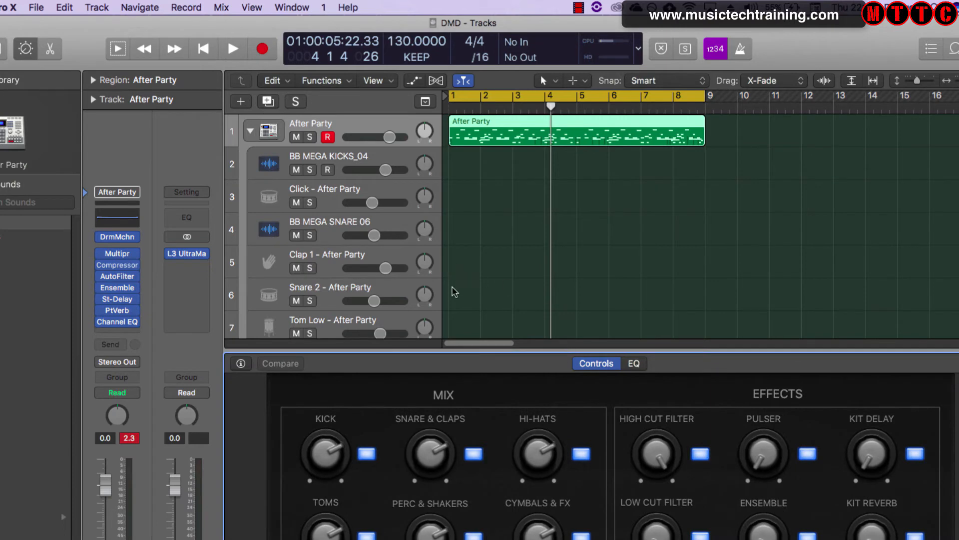
{"action": "left_click", "coordinate": [633, 363]}
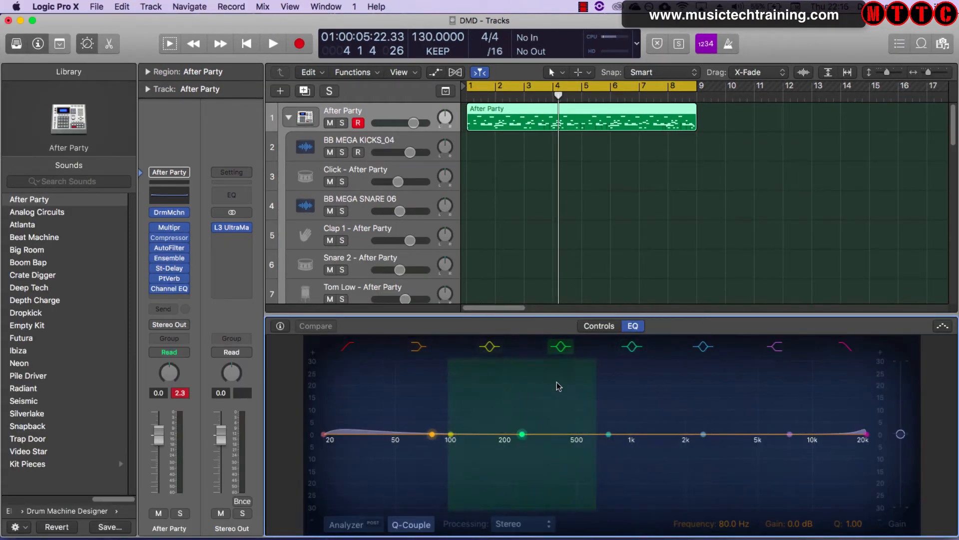
{"action": "left_click", "coordinate": [606, 326]}
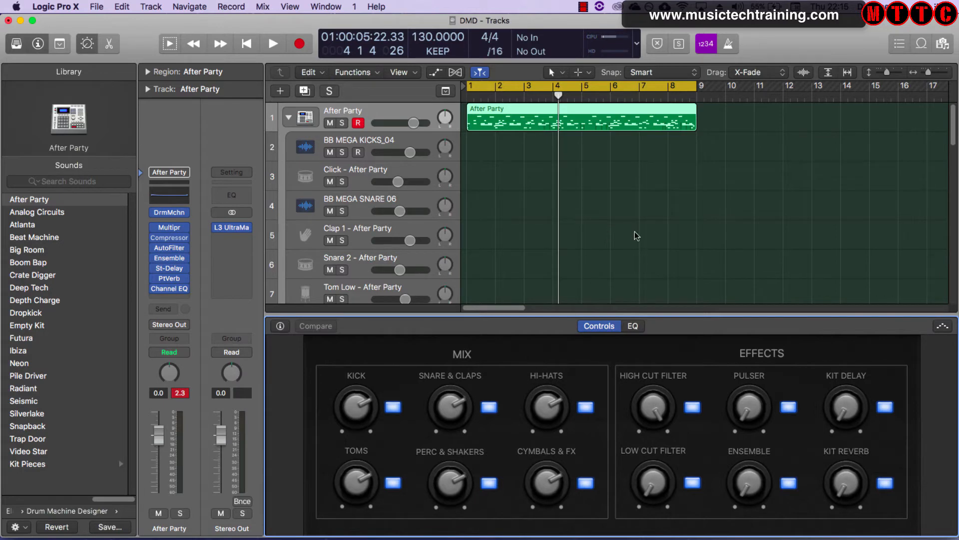
- Toggle the visibility of the Smart Controls pane several times, leaving it hidden
{"action": "key", "text": "b"}
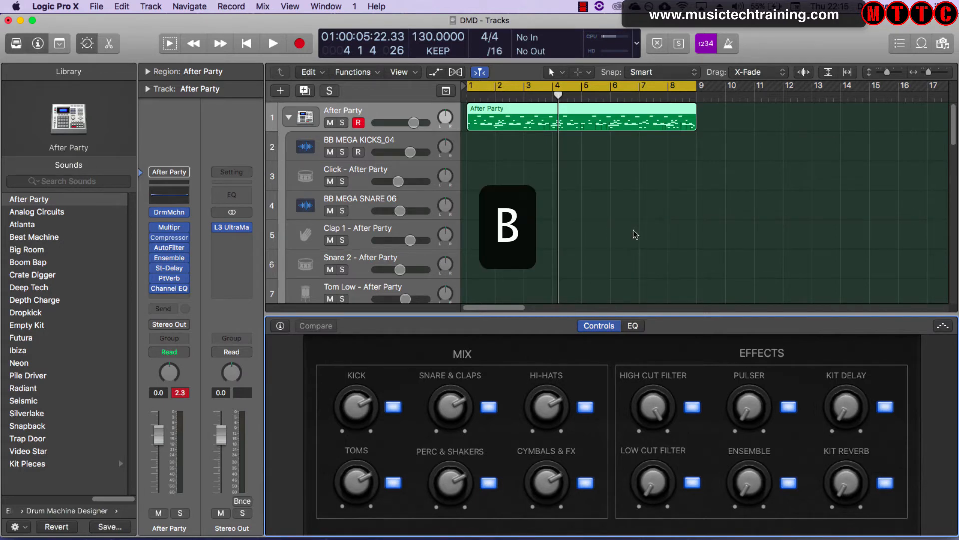
{"action": "key", "text": "b"}
{"action": "key", "text": "b"}
{"action": "key", "text": "b"}
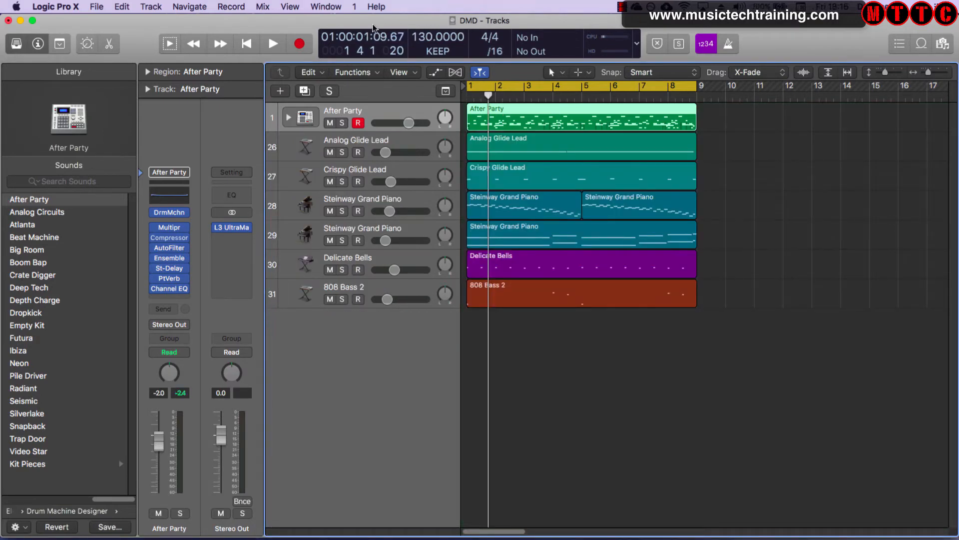
- Create one software instrument track and load Drum Machine Designer as its instrument
{"action": "left_click", "coordinate": [281, 92]}
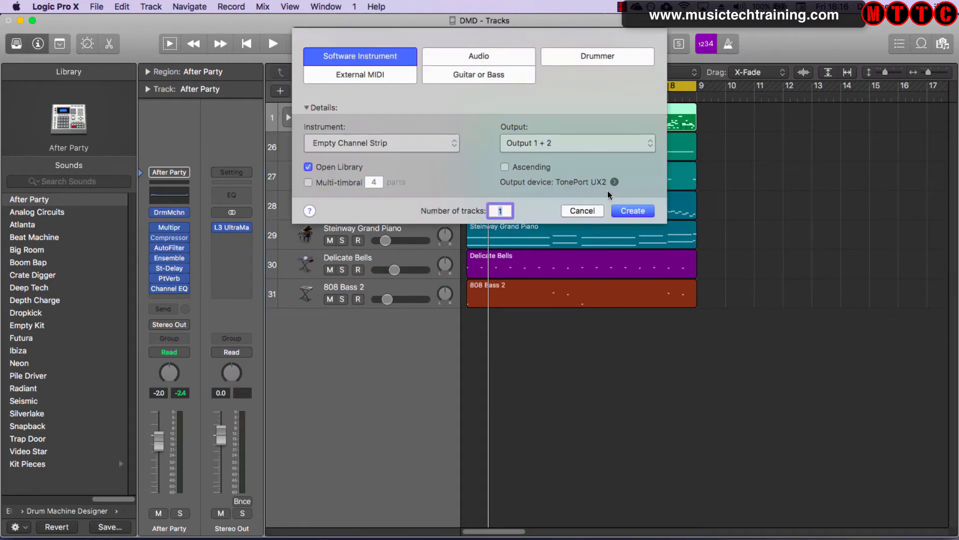
{"action": "left_click", "coordinate": [629, 210]}
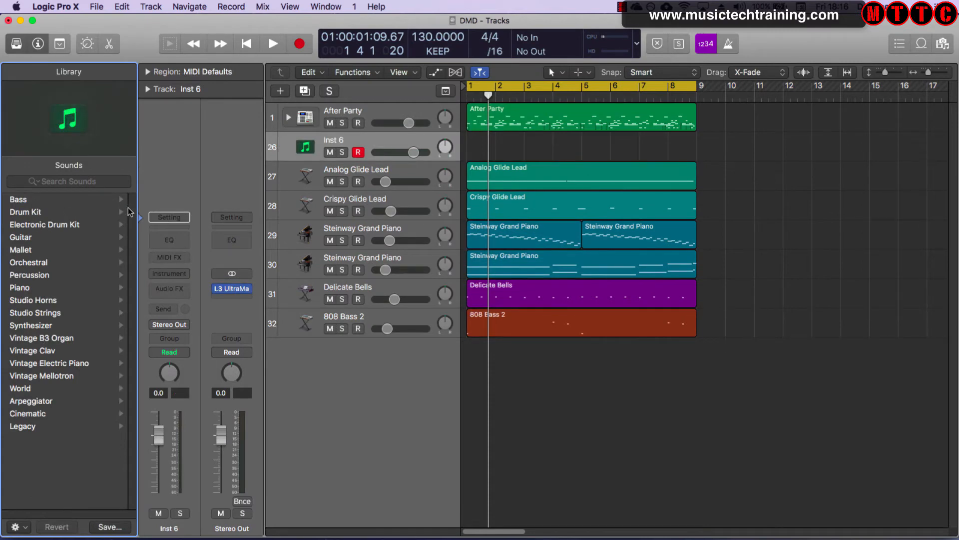
{"action": "left_click", "coordinate": [181, 274]}
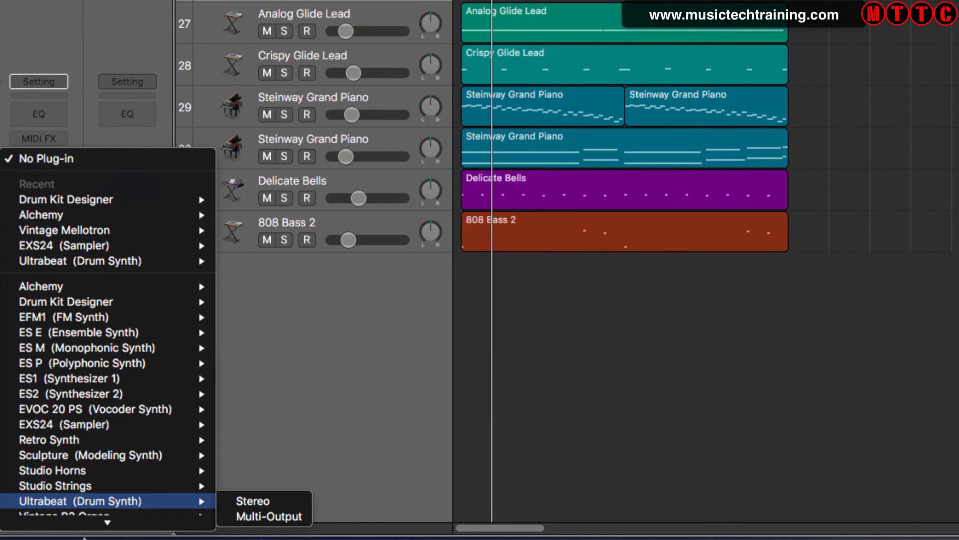
{"action": "mouse_move", "coordinate": [155, 521]}
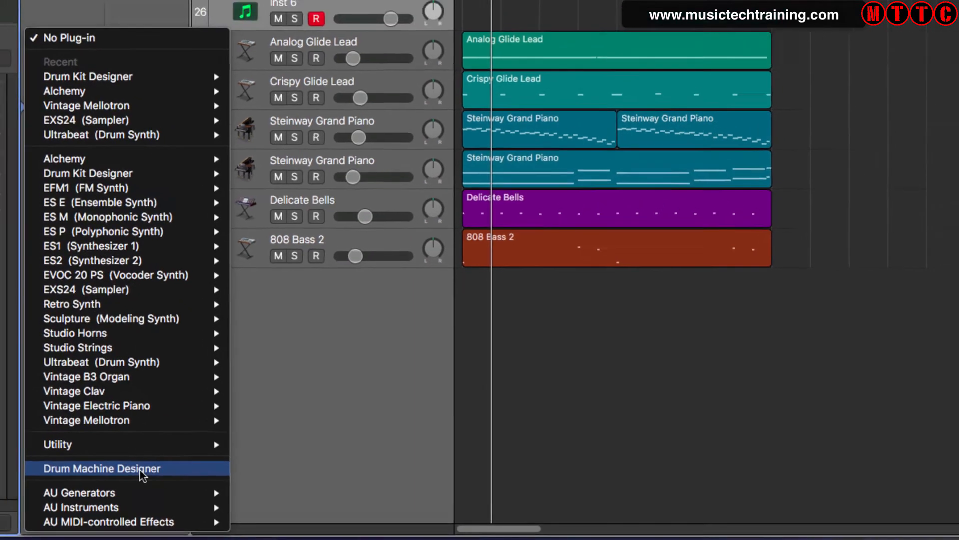
{"action": "left_click", "coordinate": [119, 401]}
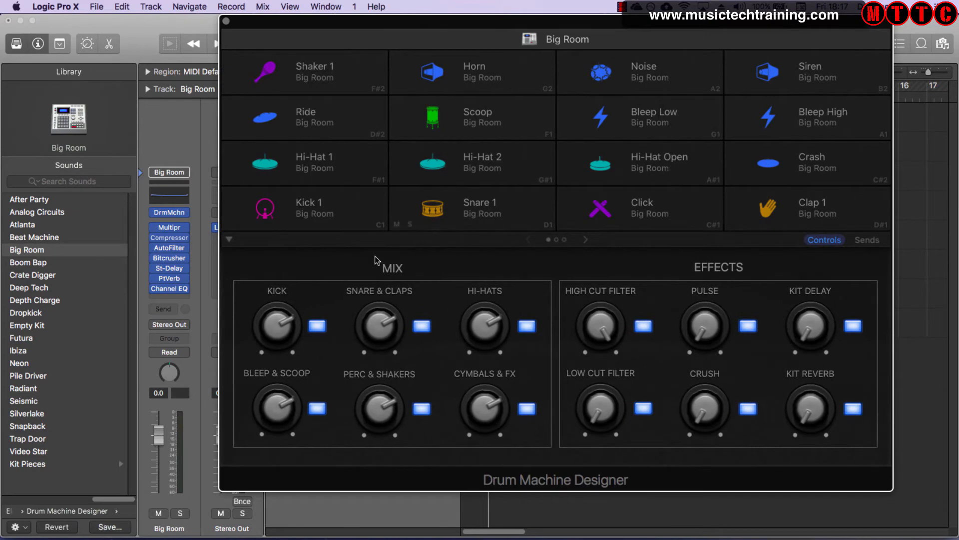
- Audition the Kick 1 pad, return to the whole-kit level, and replace the Big Room kit with the Empty Kit patch
{"action": "left_click", "coordinate": [307, 208]}
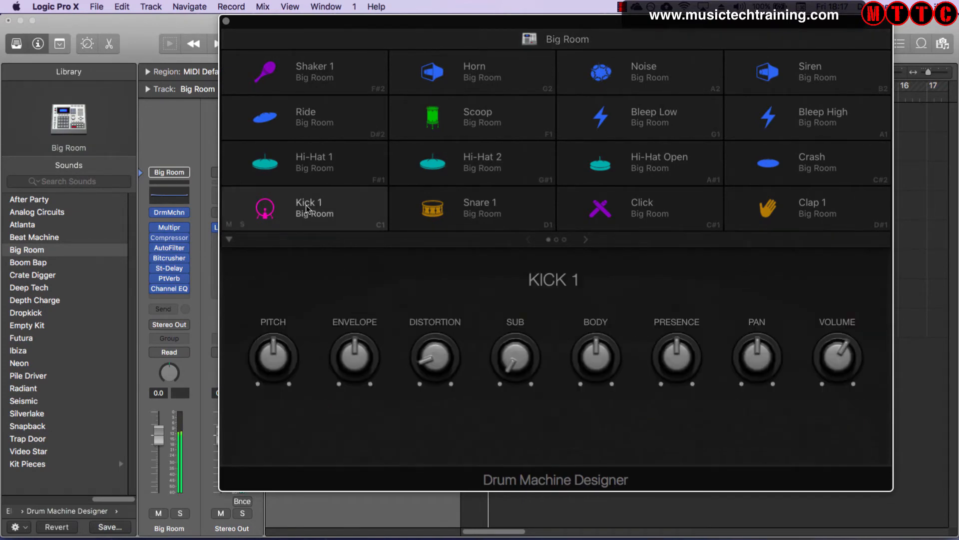
{"action": "left_click_drag", "start_coordinate": [382, 35], "coordinate": [389, 25]}
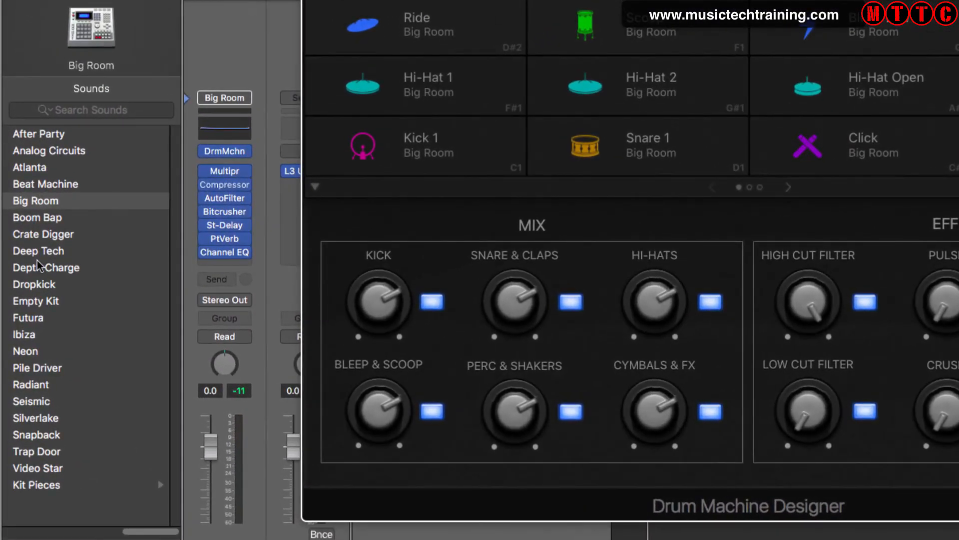
{"action": "left_click", "coordinate": [26, 302]}
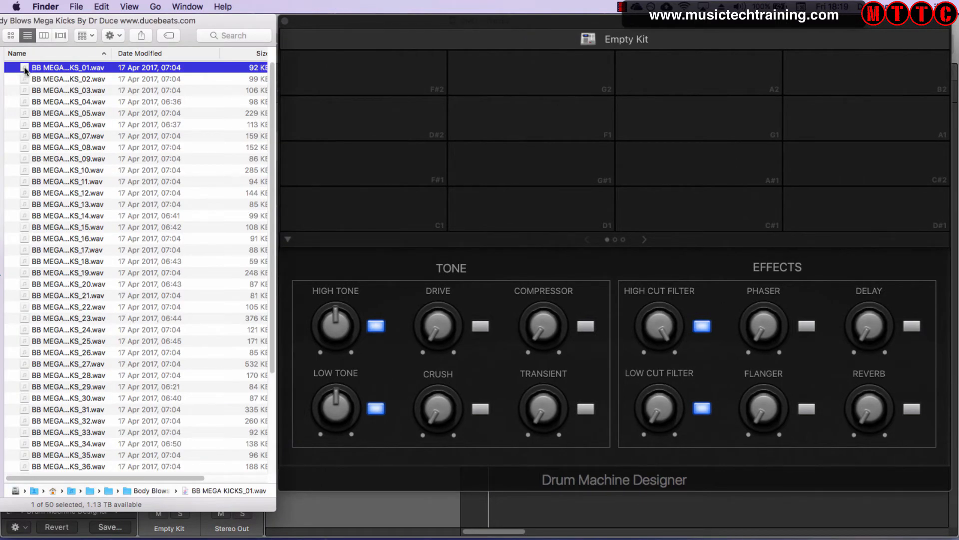
- Load BB MEGA KICKS_01.wav onto the C1 pad and audition it, and load BB MEGA SNARE 01.wav onto the D1 pad
{"action": "left_click_drag", "start_coordinate": [24, 70], "coordinate": [300, 197]}
{"action": "left_click_drag", "start_coordinate": [367, 224], "coordinate": [365, 222]}
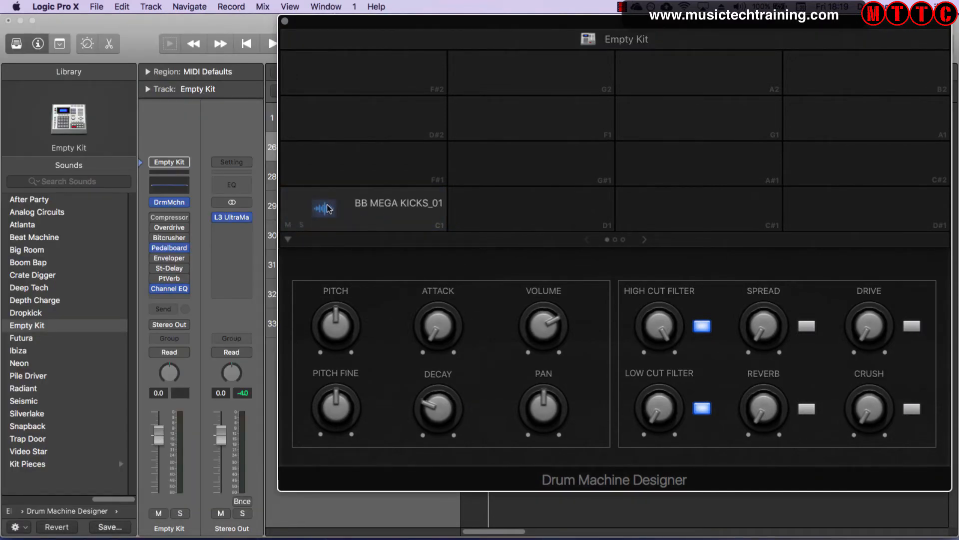
{"action": "left_click", "coordinate": [327, 209]}
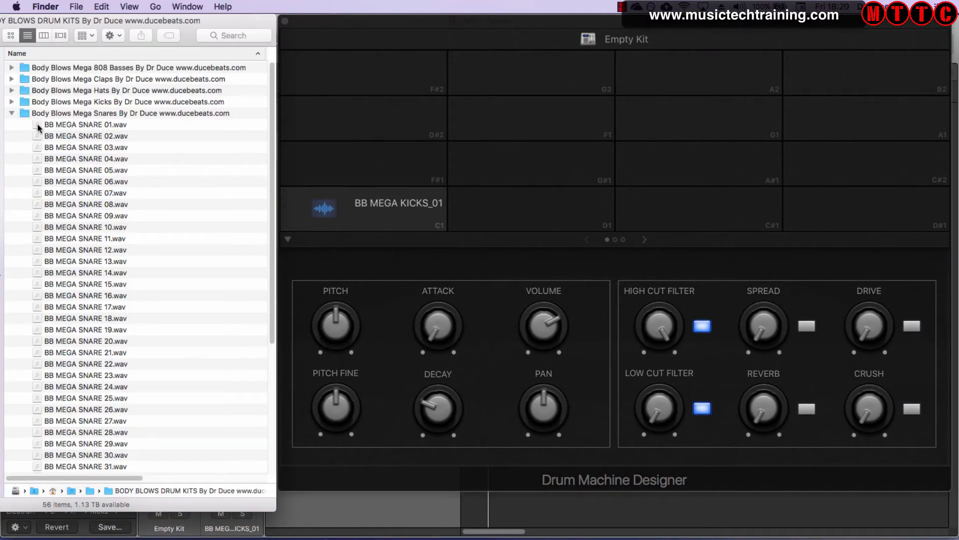
{"action": "left_click", "coordinate": [39, 128]}
{"action": "left_click_drag", "start_coordinate": [36, 127], "coordinate": [503, 221]}
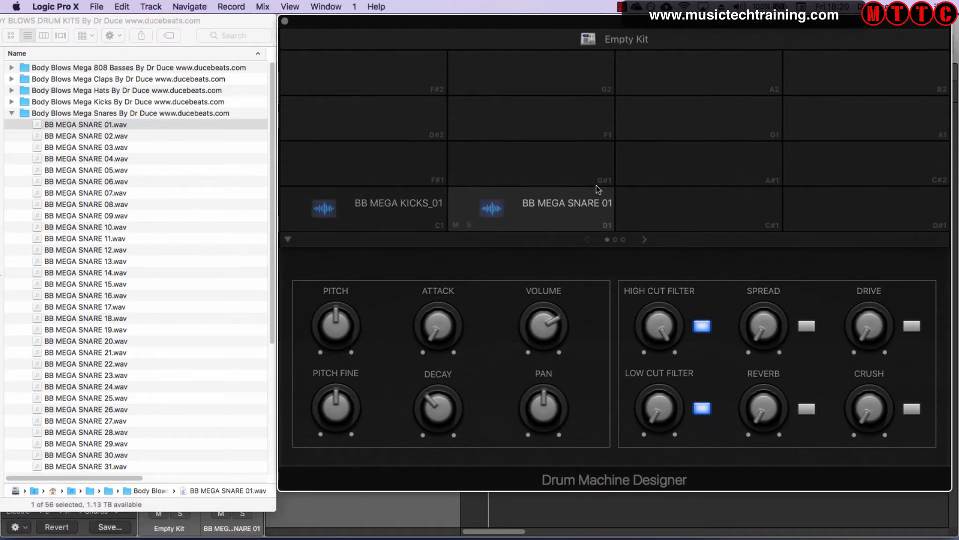
- Shift the Drum Machine Designer window slightly, and hide the Library and show it again
{"action": "mouse_move", "coordinate": [332, 18]}
{"action": "left_mouse_down"}
{"action": "mouse_move", "coordinate": [374, 10]}
{"action": "mouse_move", "coordinate": [326, 3]}
{"action": "left_mouse_up"}
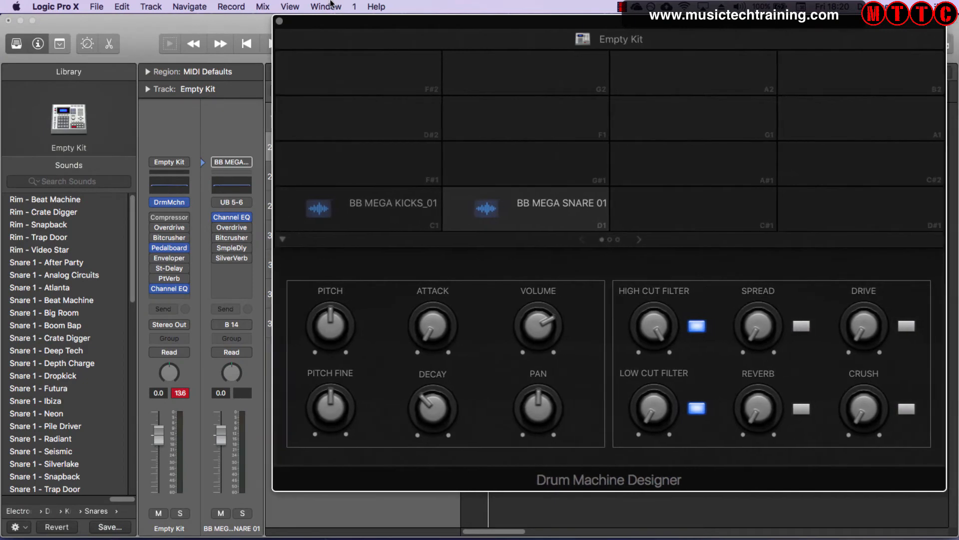
{"action": "left_click", "coordinate": [17, 43]}
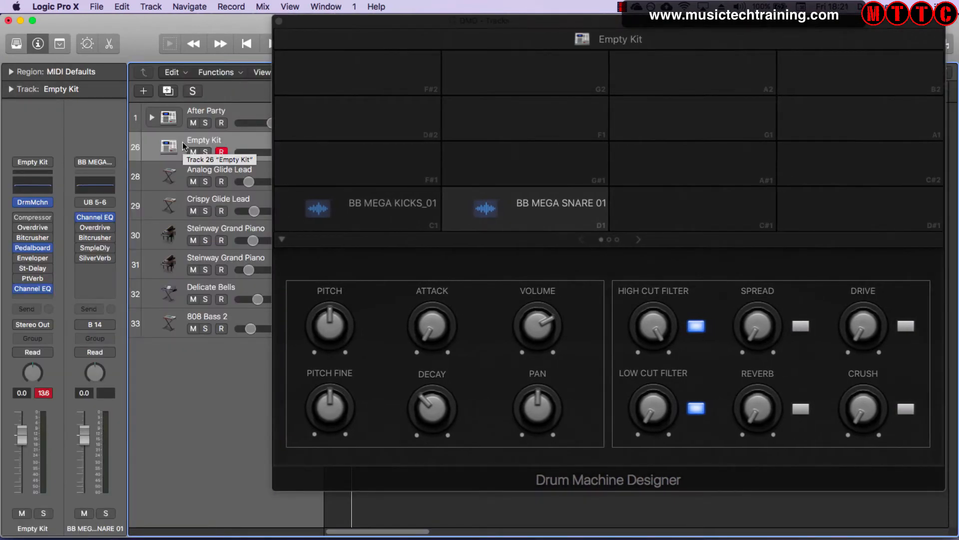
{"action": "key", "text": "y"}
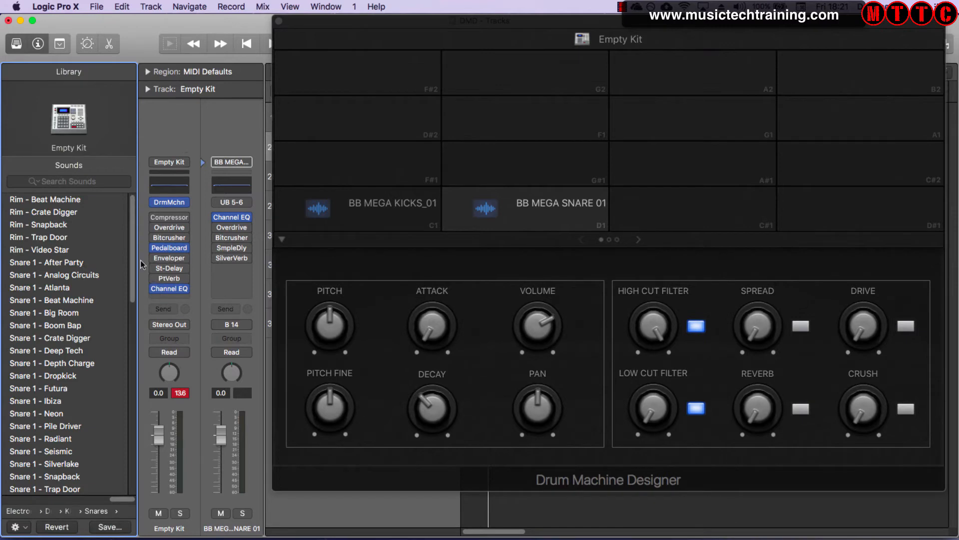
- Select the whole Empty Kit and save it as a patch named "Dr Duce 1" in the Instrument folder
{"action": "left_click", "coordinate": [623, 43]}
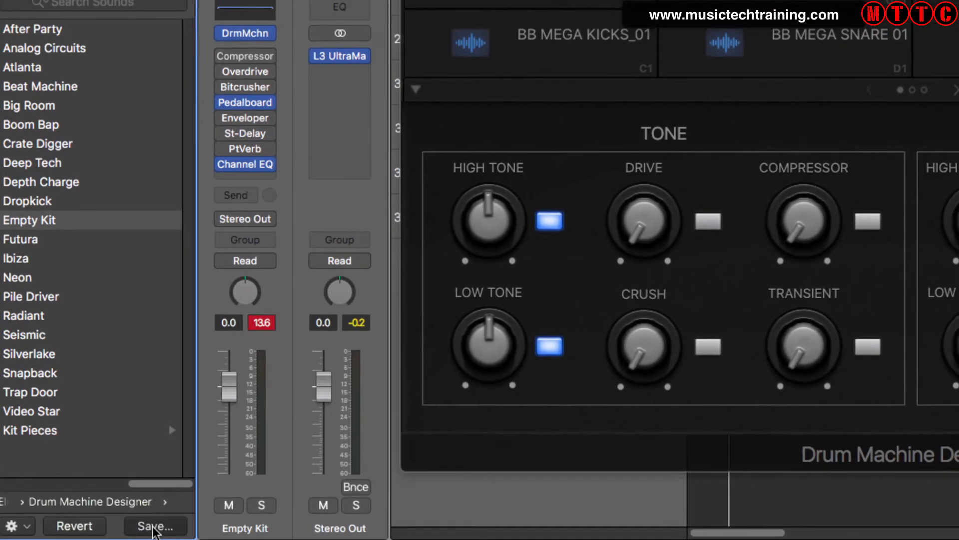
{"action": "left_click", "coordinate": [155, 526]}
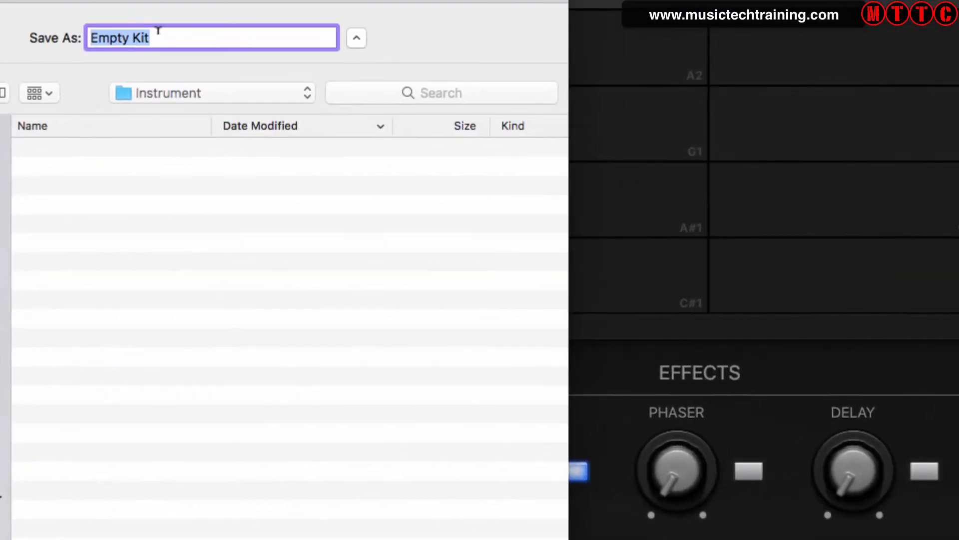
{"action": "type", "text": "Dr Duce 1"}
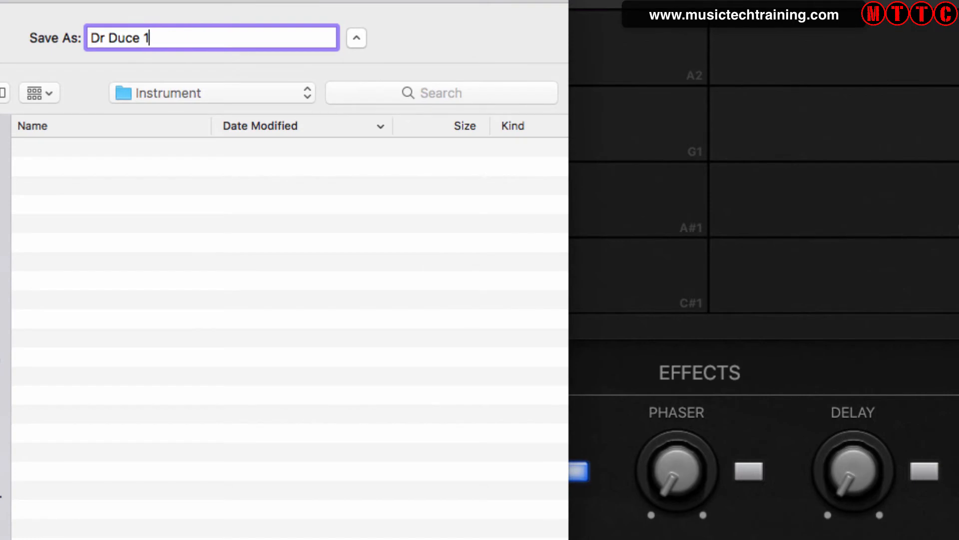
{"action": "key", "text": "Return"}
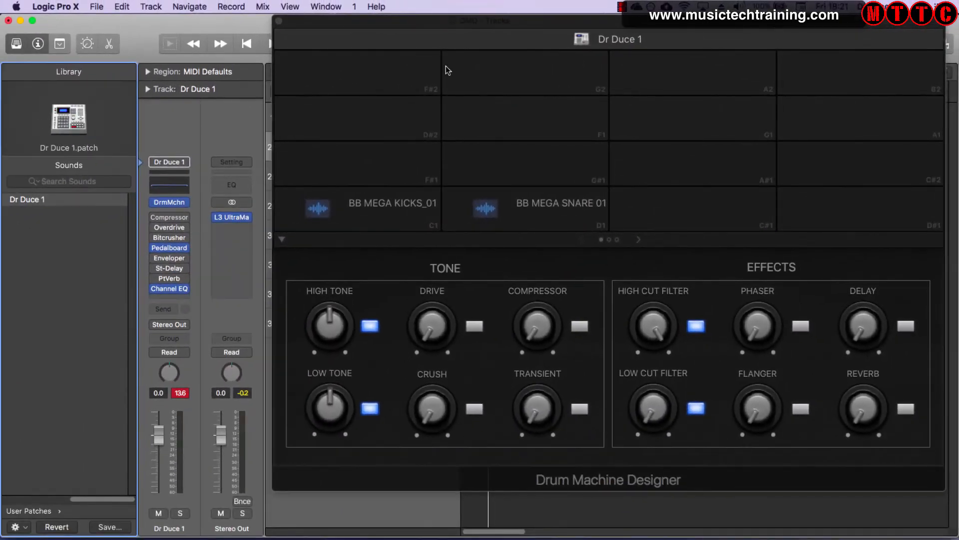
- Close Drum Machine Designer, delete the Dr Duce 1 track, and create a new software instrument track
{"action": "key", "text": "super+w"}
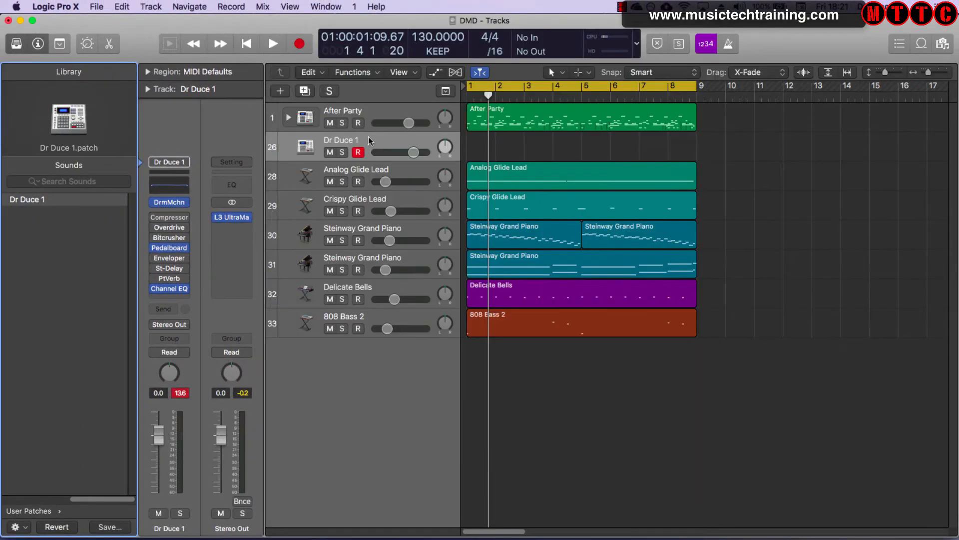
{"action": "key", "text": "super+BackSpace"}
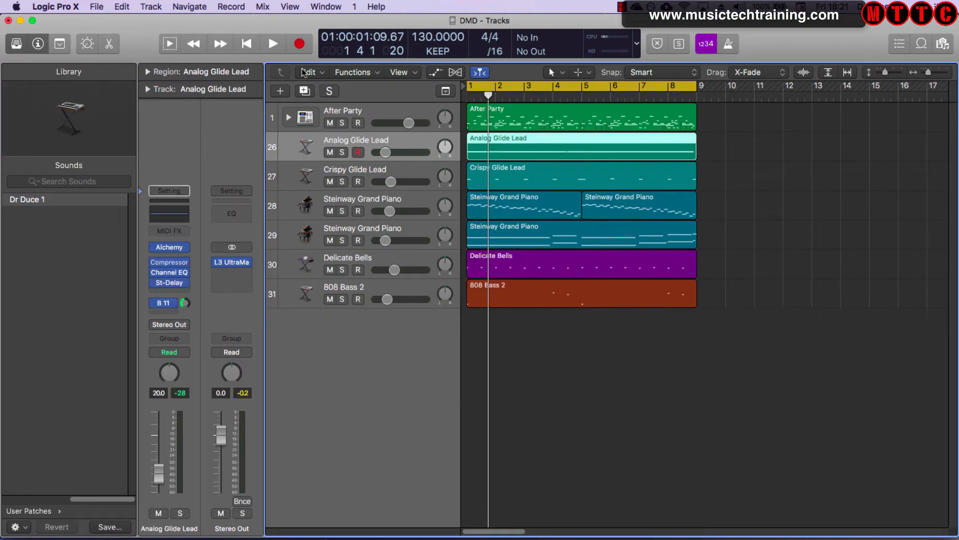
{"action": "left_click", "coordinate": [281, 92]}
{"action": "key", "text": "Return"}
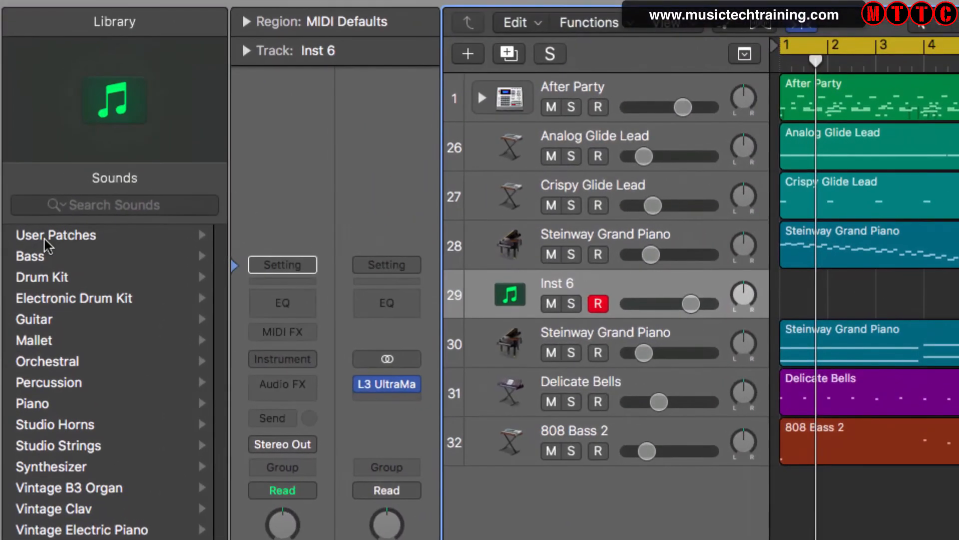
- Load the Dr Duce 1 user patch onto the new track, and open Drum Machine Designer to audition the BB MEGA SNARE 01 pad
{"action": "left_click", "coordinate": [73, 239]}
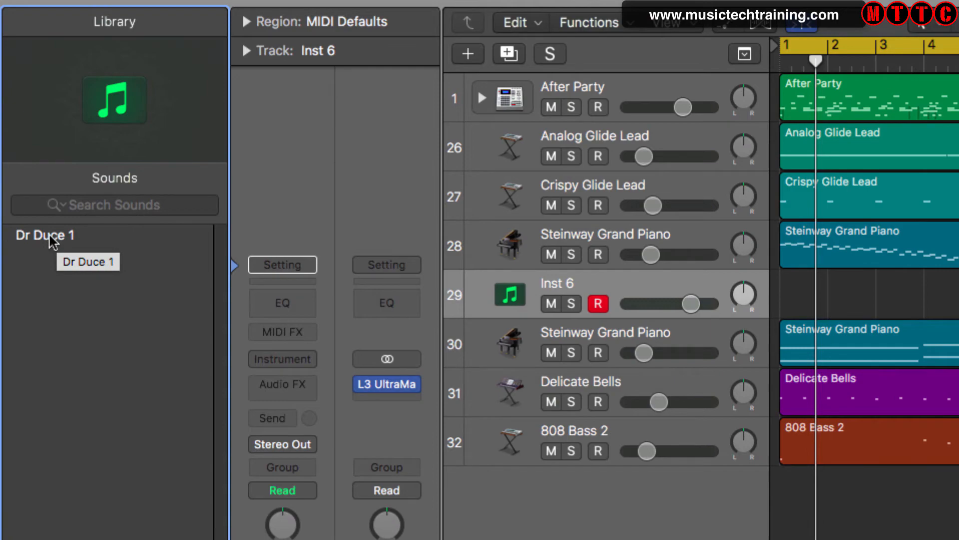
{"action": "left_click", "coordinate": [52, 241]}
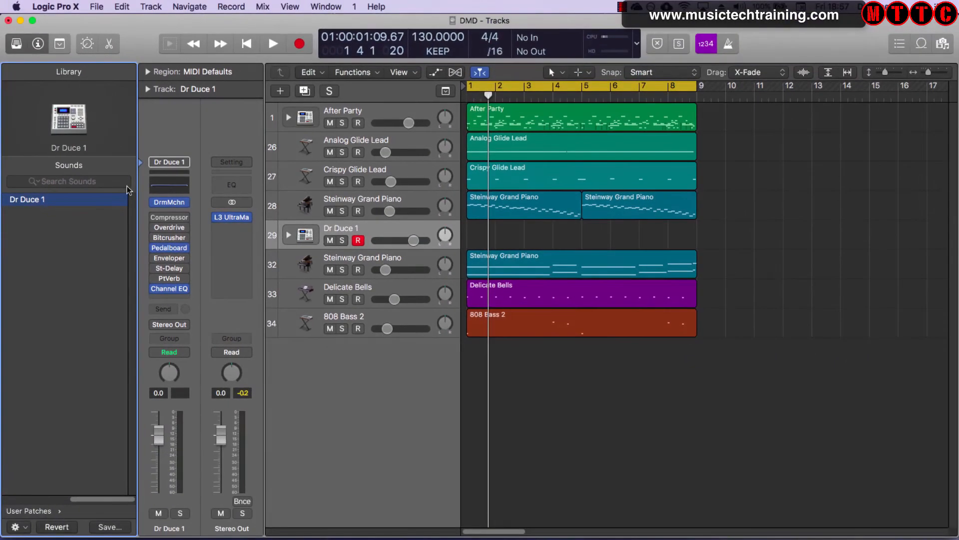
{"action": "left_click", "coordinate": [168, 202]}
{"action": "left_click", "coordinate": [428, 200]}
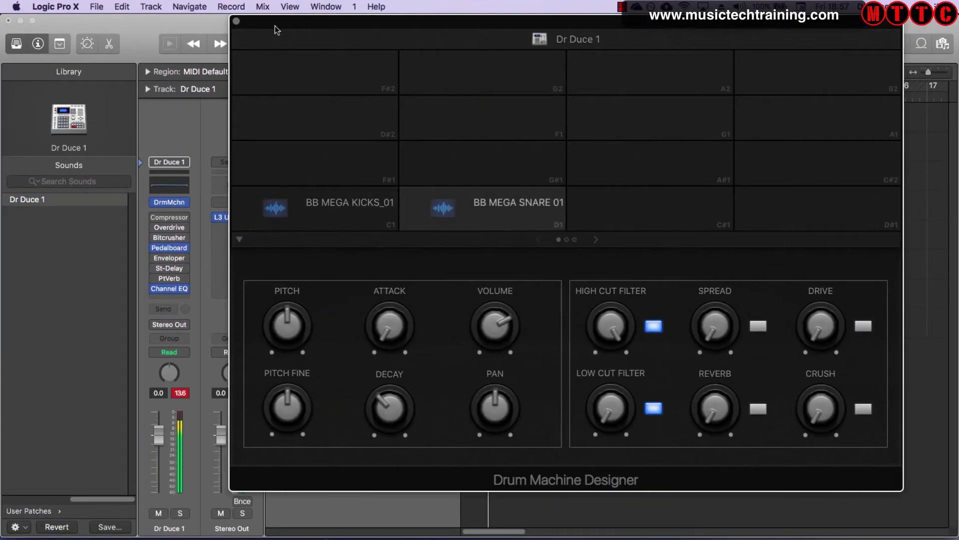
- Reopen Drum Machine Designer from the Dr Duce 1 channel strip and give the BB MEGA SNARE 01 pad the wooden snare drum icon
{"action": "left_click", "coordinate": [237, 21]}
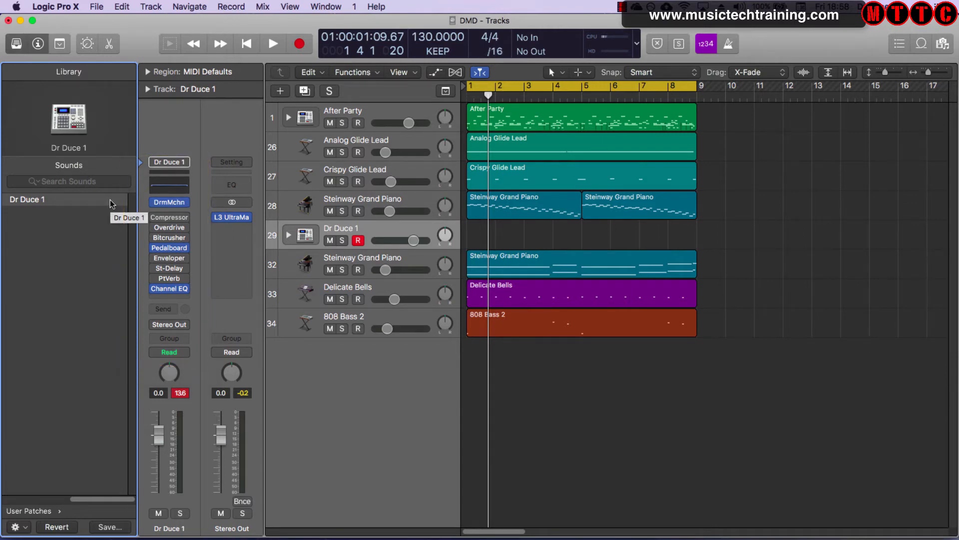
{"action": "left_click", "coordinate": [169, 202]}
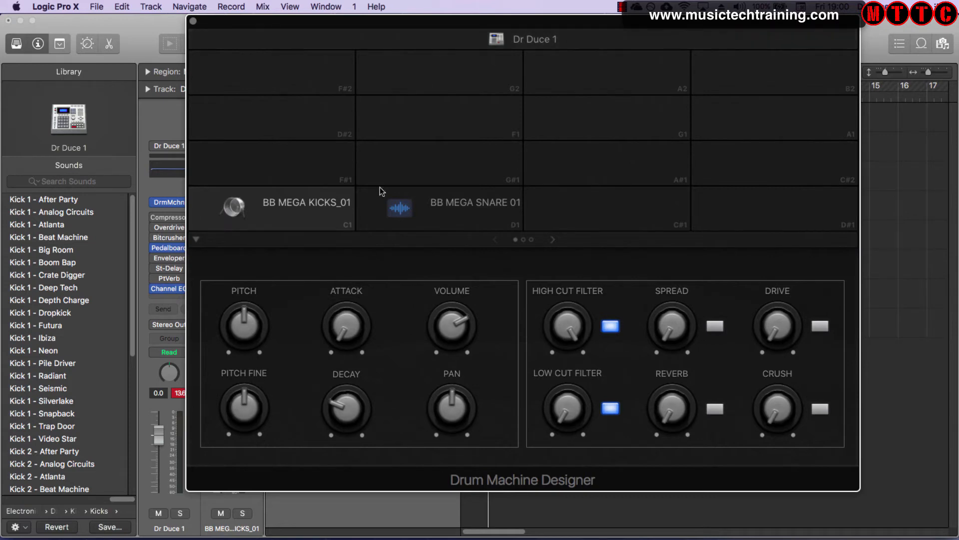
{"action": "left_click", "coordinate": [404, 208]}
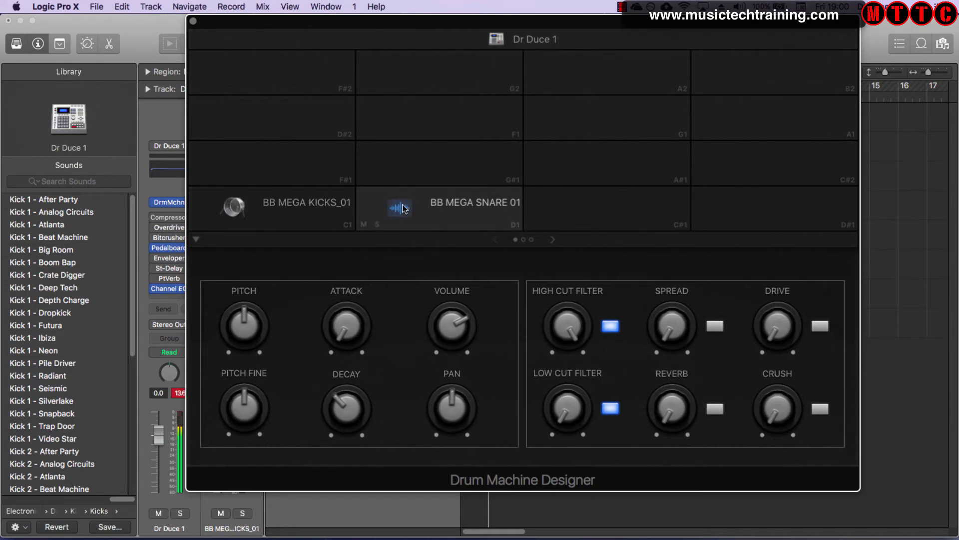
{"action": "left_click", "coordinate": [400, 208]}
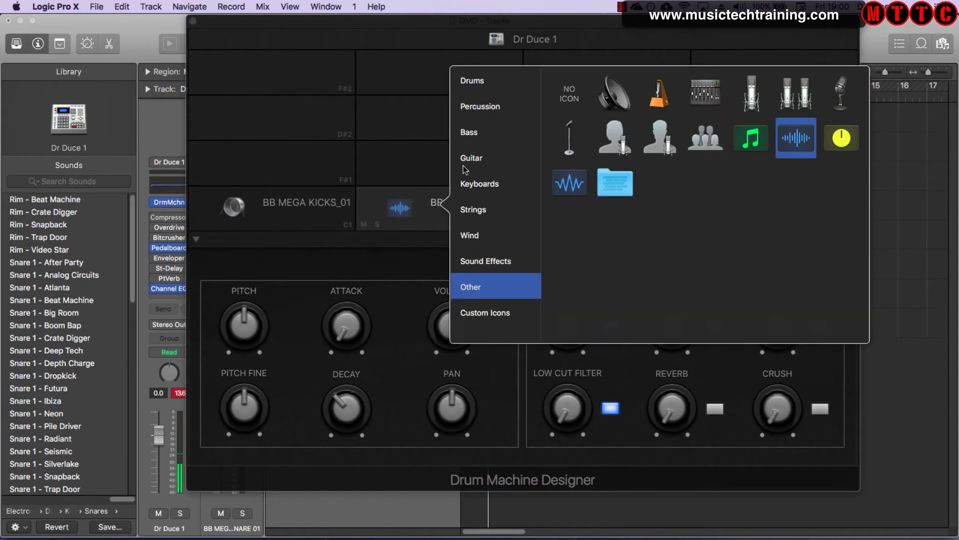
{"action": "left_click", "coordinate": [482, 82]}
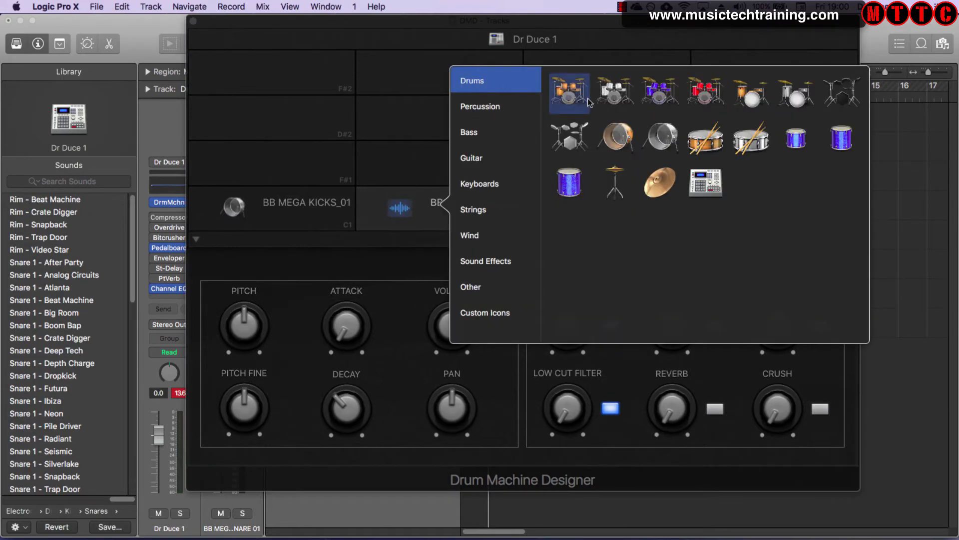
{"action": "left_click", "coordinate": [711, 143]}
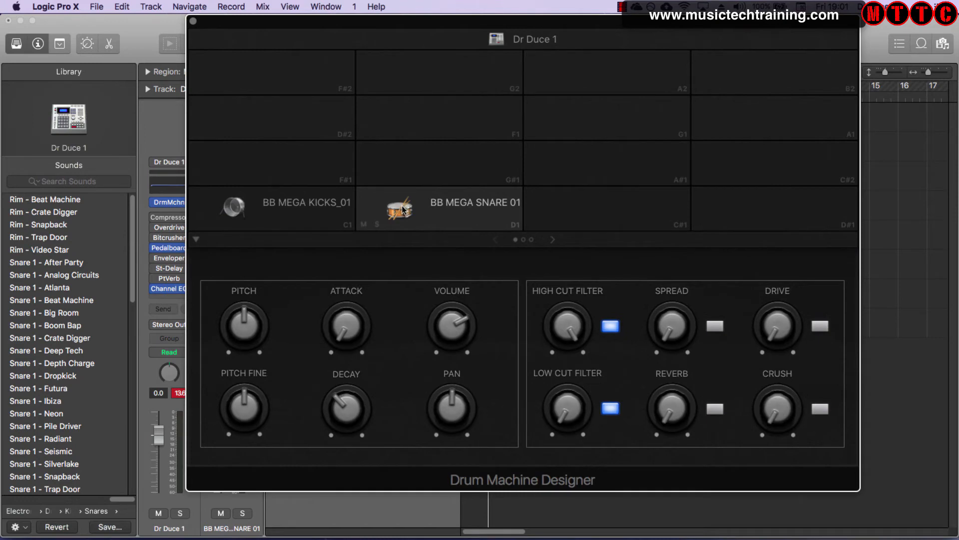
- Select the empty G#1 pad, and close and reopen the Library from within Drum Machine Designer
{"action": "left_click", "coordinate": [415, 165]}
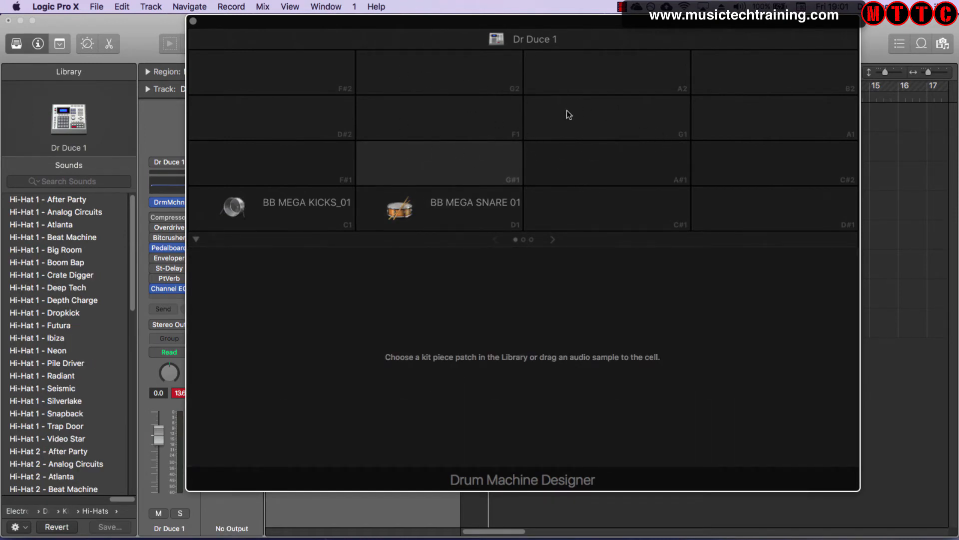
{"action": "right_click", "coordinate": [448, 35]}
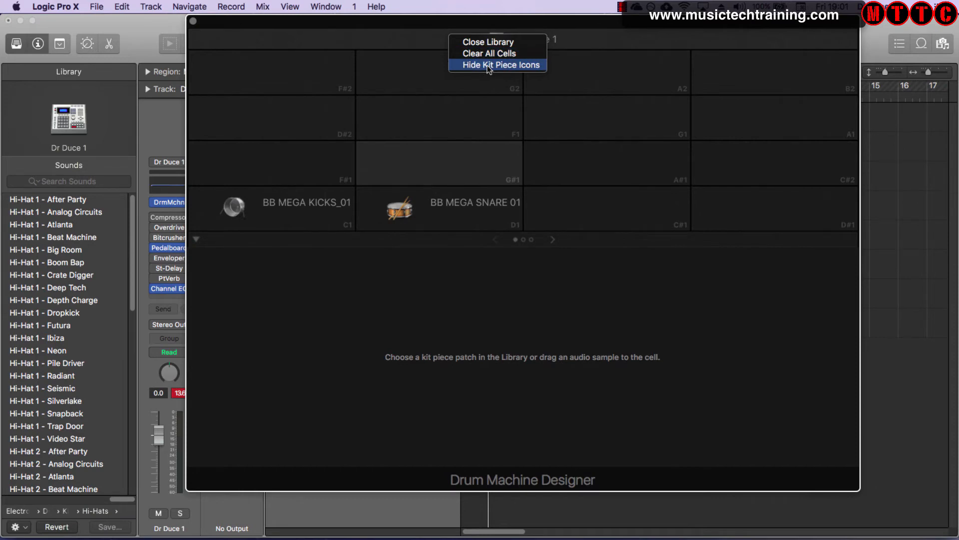
{"action": "left_click", "coordinate": [483, 43]}
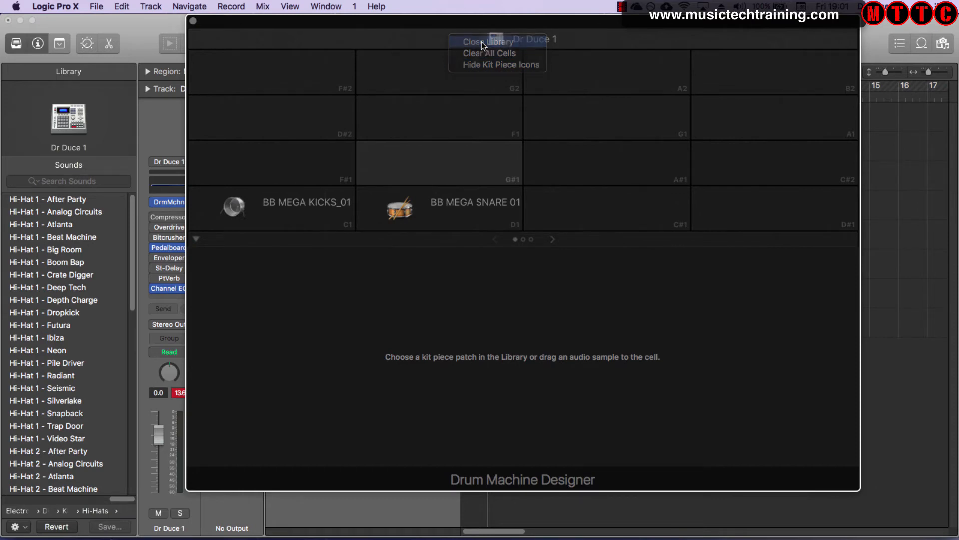
{"action": "right_click", "coordinate": [464, 38]}
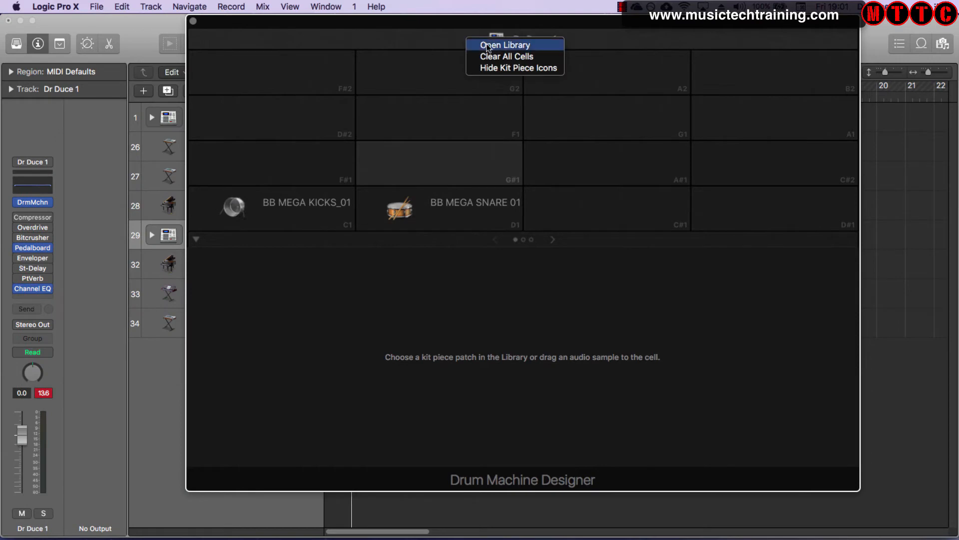
{"action": "left_click", "coordinate": [487, 44]}
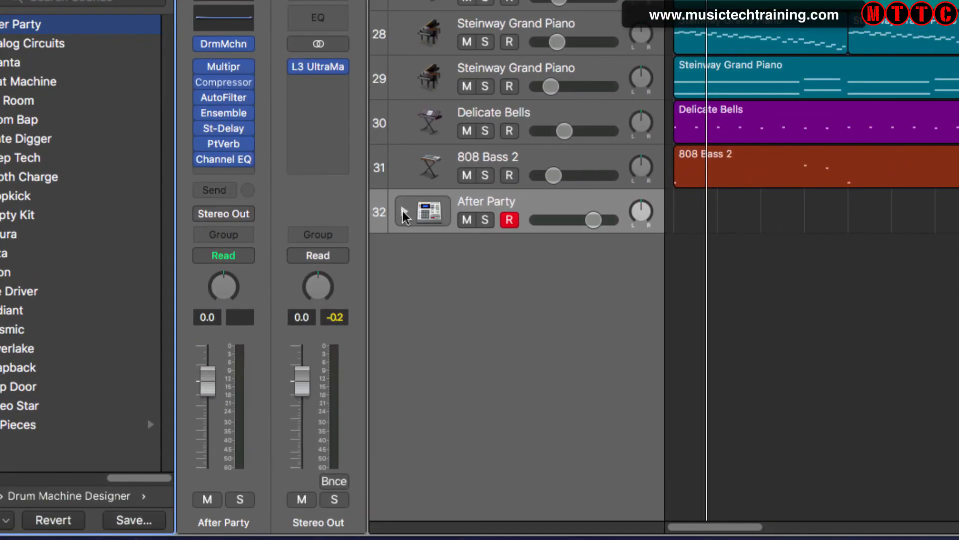
- Expand the After Party track stack and inspect the Kick 1 sound in the Ultrabeat instrument on the Kick 1 subtrack
{"action": "left_click", "coordinate": [288, 324]}
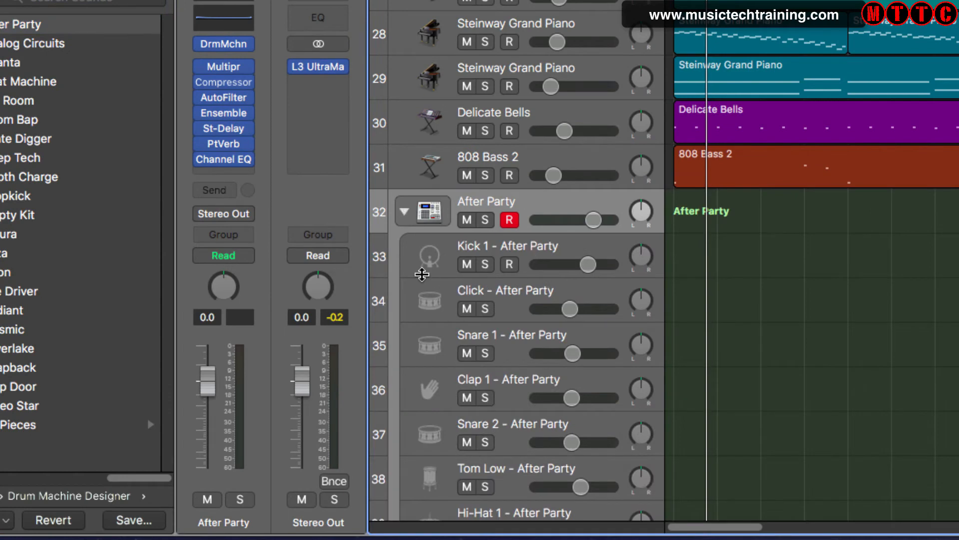
{"action": "left_click", "coordinate": [508, 248]}
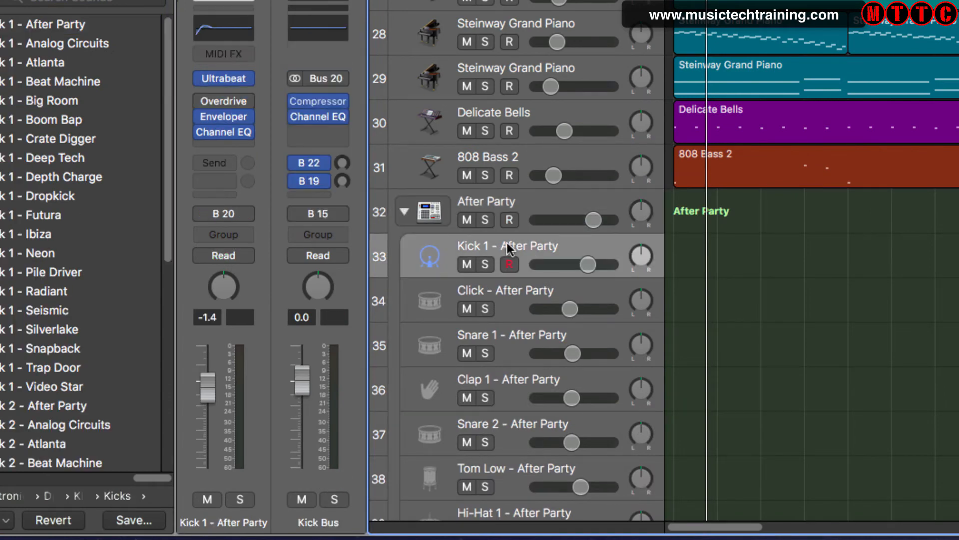
{"action": "mouse_move", "coordinate": [235, 80]}
{"action": "mouse_move", "coordinate": [227, 80]}
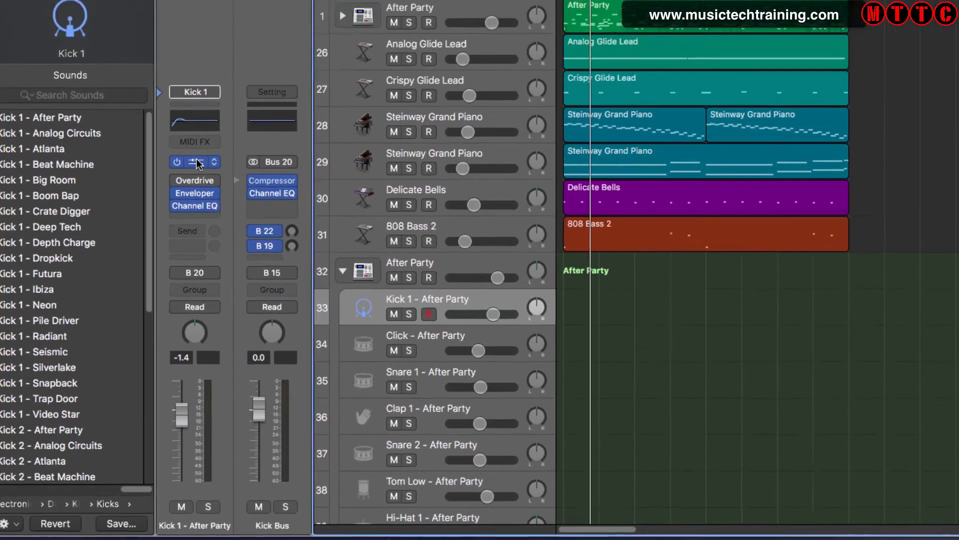
{"action": "left_click", "coordinate": [199, 163]}
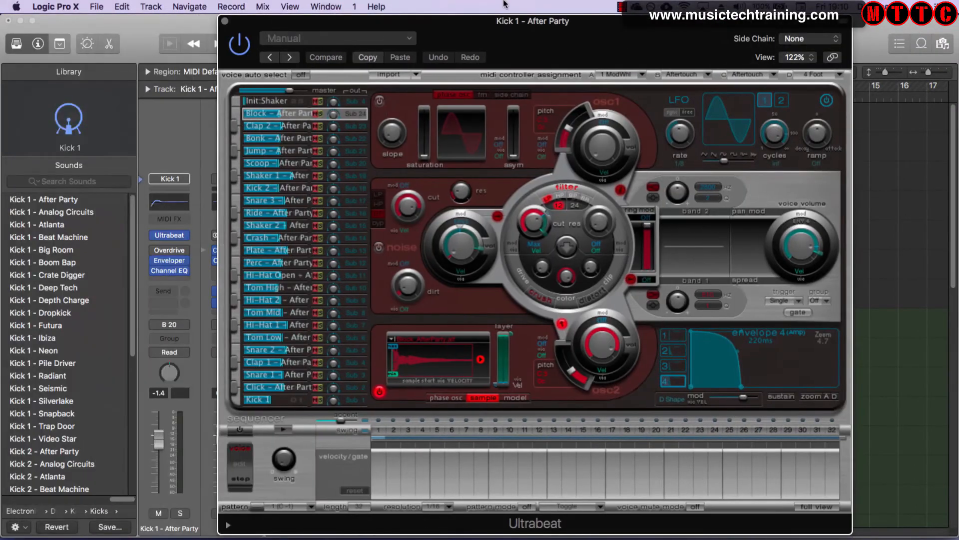
{"action": "left_click", "coordinate": [236, 403]}
{"action": "left_click", "coordinate": [225, 22]}
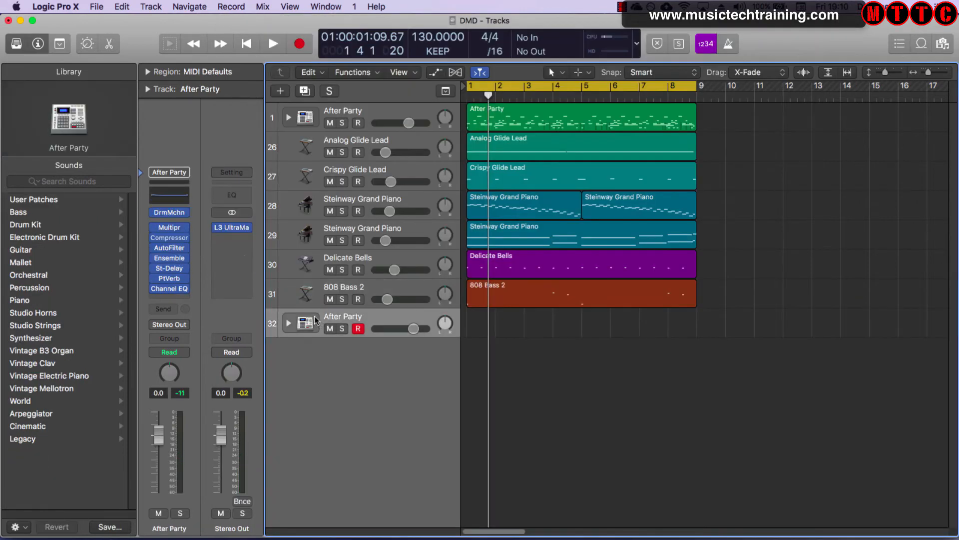
- View the After Party kit's pads and Smart Controls in Drum Machine Designer, and close the window
{"action": "left_click", "coordinate": [169, 212]}
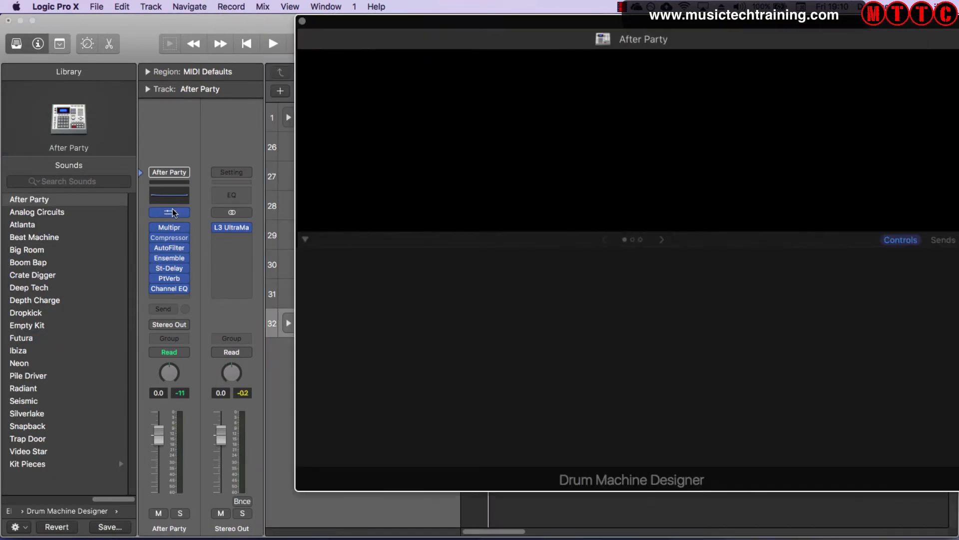
{"action": "mouse_move", "coordinate": [417, 25]}
{"action": "left_mouse_down"}
{"action": "mouse_move", "coordinate": [260, 25]}
{"action": "mouse_move", "coordinate": [421, 25]}
{"action": "left_mouse_up"}
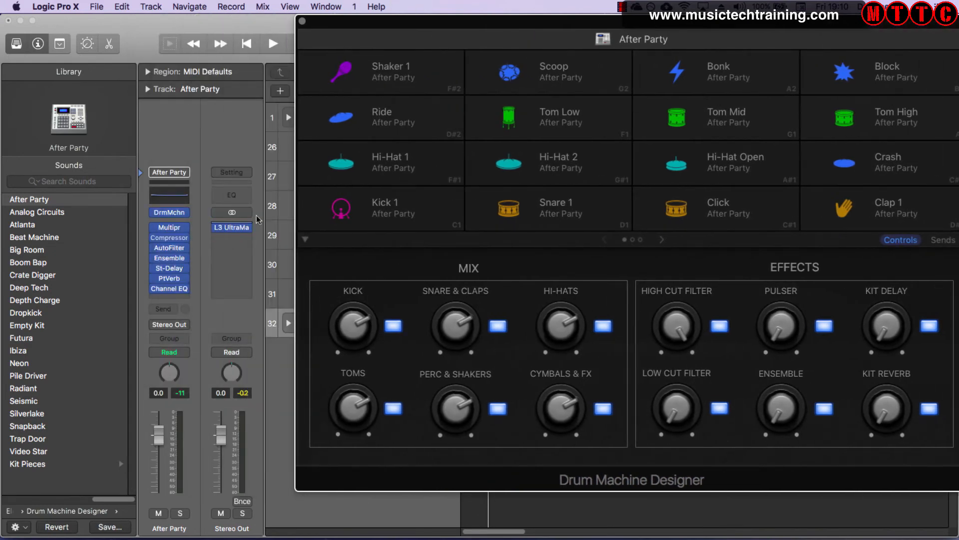
{"action": "left_click", "coordinate": [303, 20]}
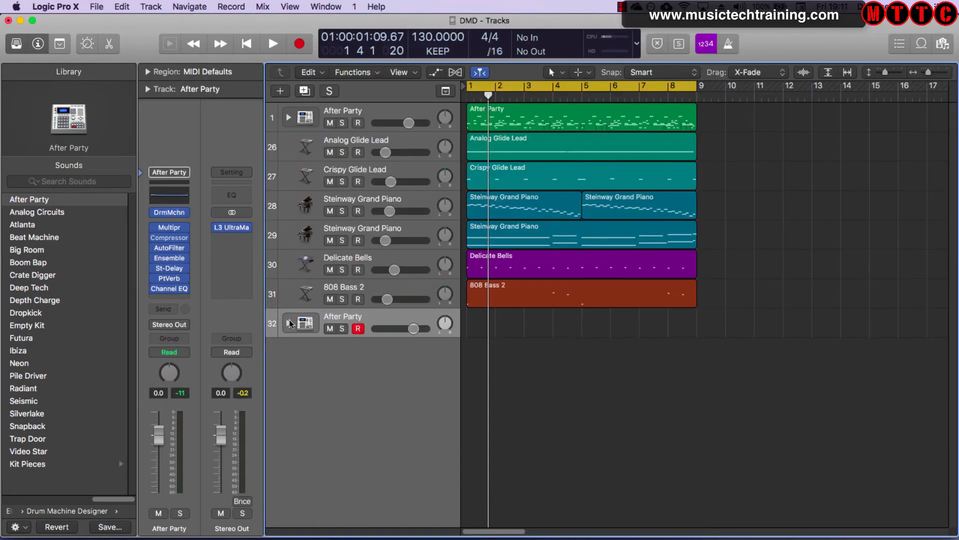
- Open Ultrabeat from After Party's Kick 1 subtrack, select the Kick 1 sound, and move its sample's maximum start point further into the waveform
{"action": "left_click", "coordinate": [289, 323]}
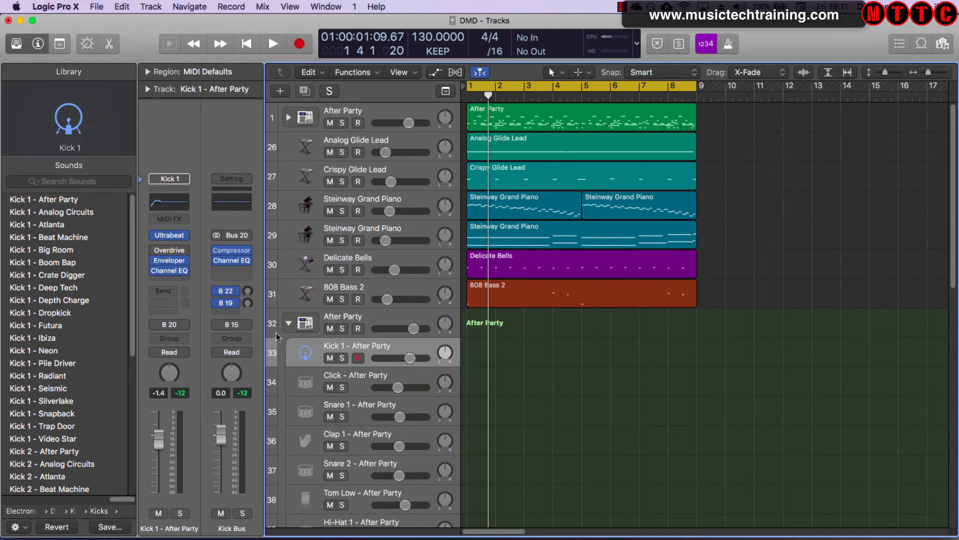
{"action": "mouse_move", "coordinate": [170, 237]}
{"action": "left_click", "coordinate": [172, 238]}
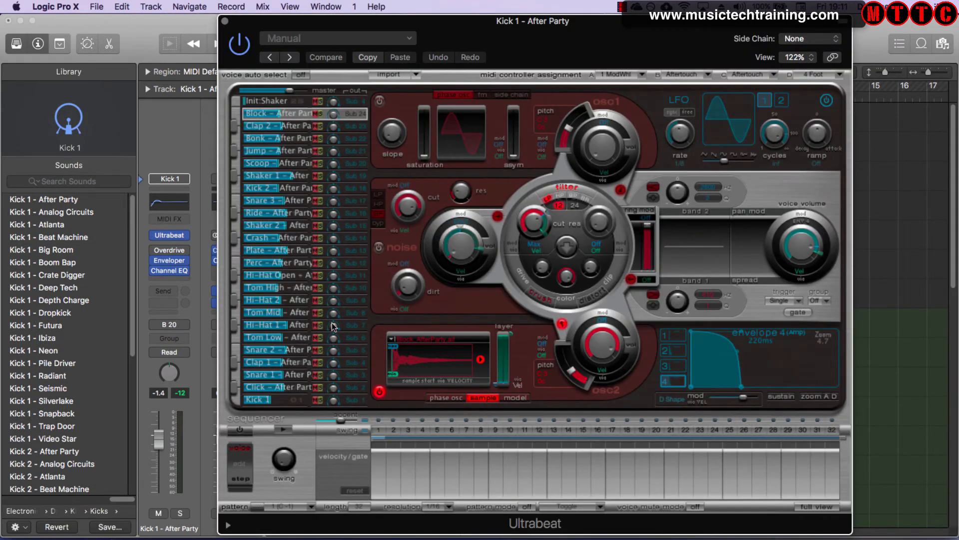
{"action": "left_click", "coordinate": [278, 403]}
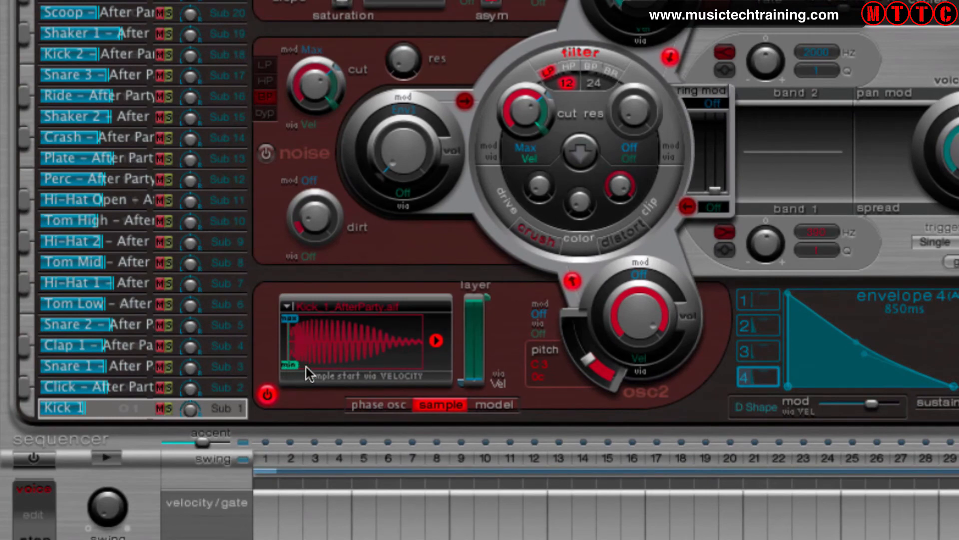
{"action": "left_click_drag", "start_coordinate": [290, 317], "coordinate": [320, 324]}
{"action": "left_click_drag", "start_coordinate": [319, 323], "coordinate": [371, 329]}
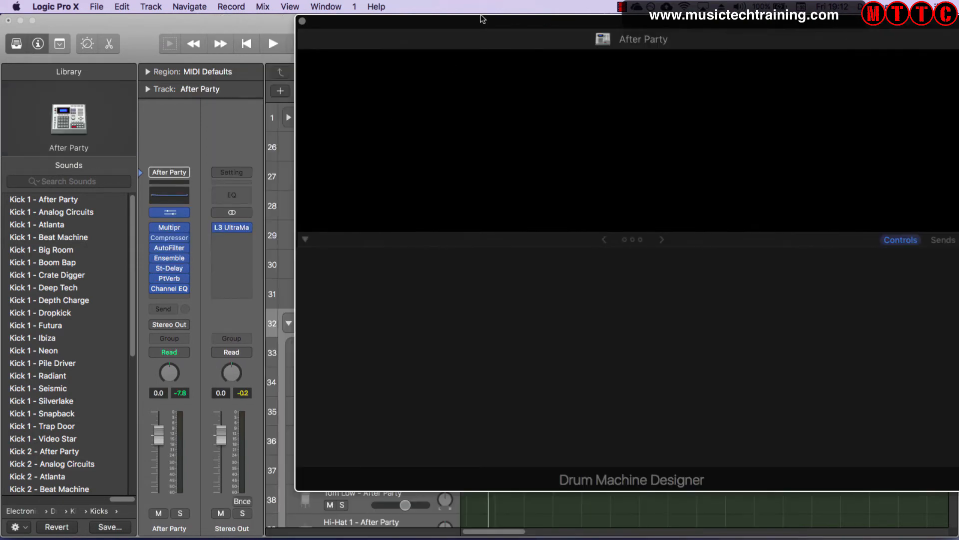
- Close the After Party kit's Drum Machine Designer window and load the Dr Duce 1 user patch onto the track
{"action": "left_click_drag", "start_coordinate": [478, 22], "coordinate": [369, 28]}
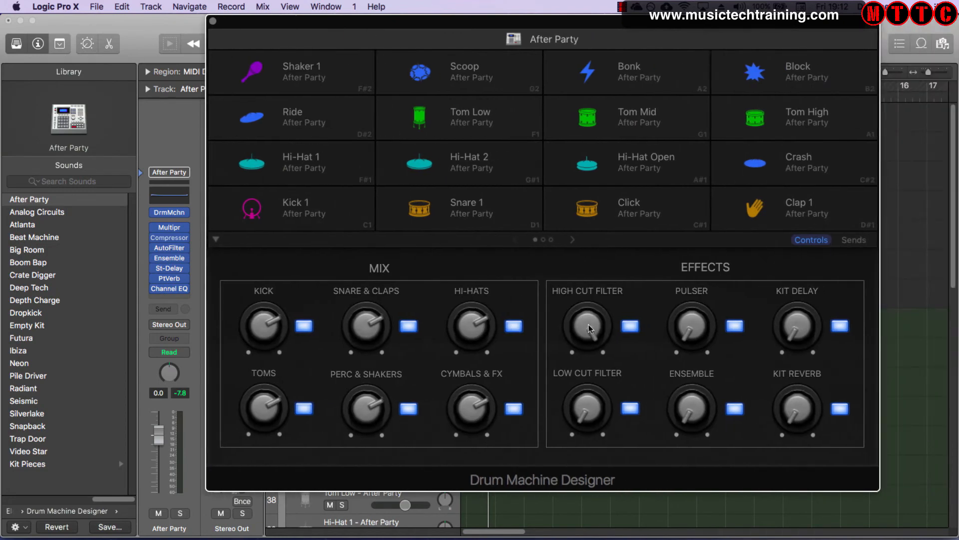
{"action": "left_click", "coordinate": [213, 21]}
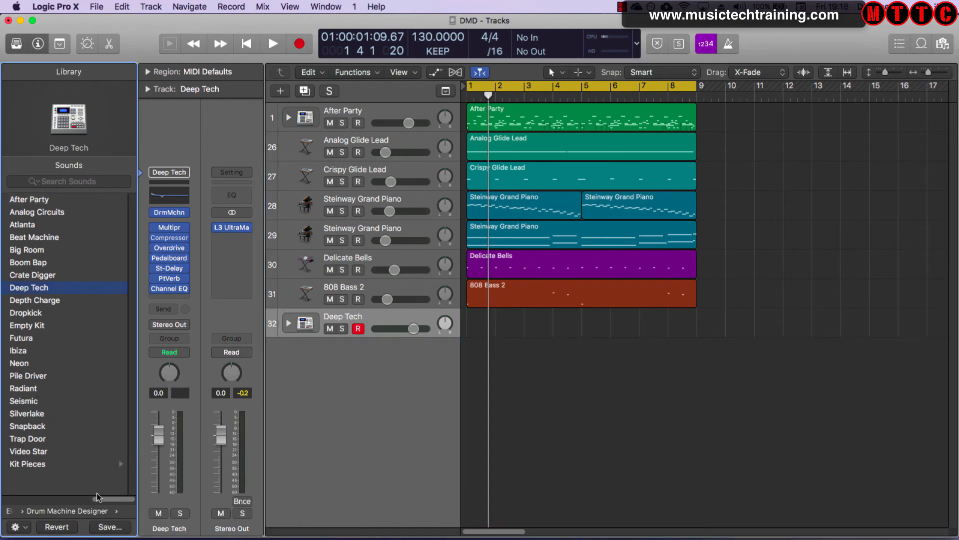
{"action": "left_click_drag", "start_coordinate": [98, 498], "coordinate": [1, 500]}
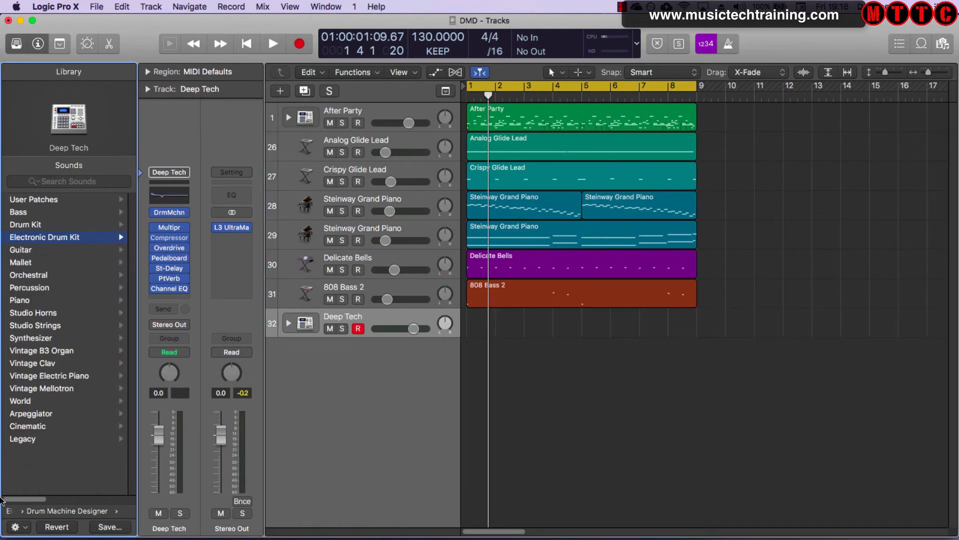
{"action": "left_click", "coordinate": [62, 201]}
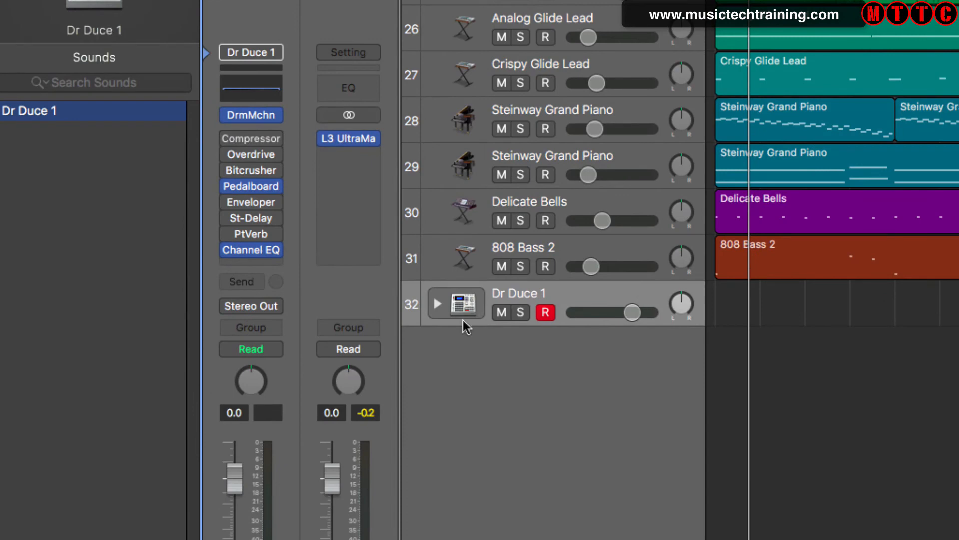
- Expand the Dr Duce 1 track stack and open Ultrabeat on the BB MEGA KICKS_01 subtrack
{"action": "left_click", "coordinate": [436, 303]}
{"action": "left_click", "coordinate": [499, 337]}
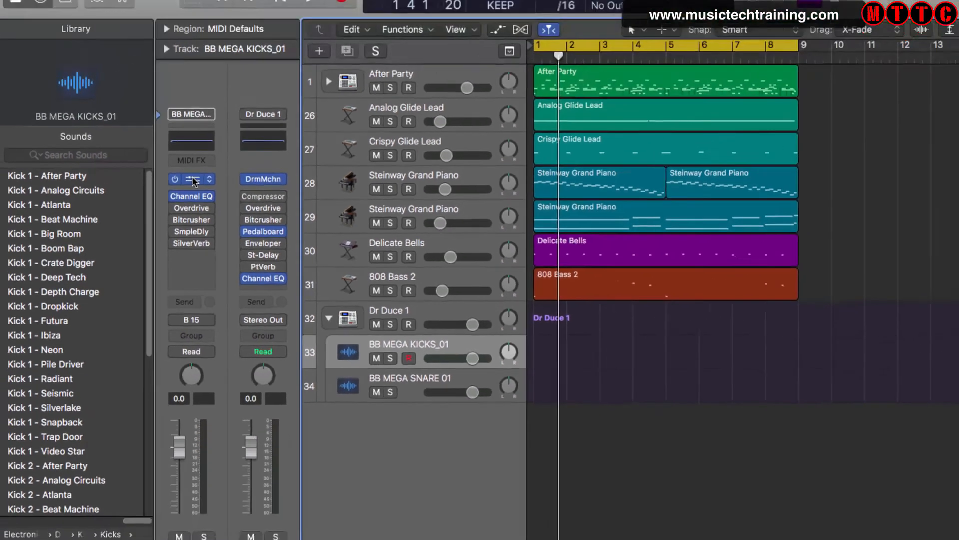
{"action": "left_click", "coordinate": [253, 115]}
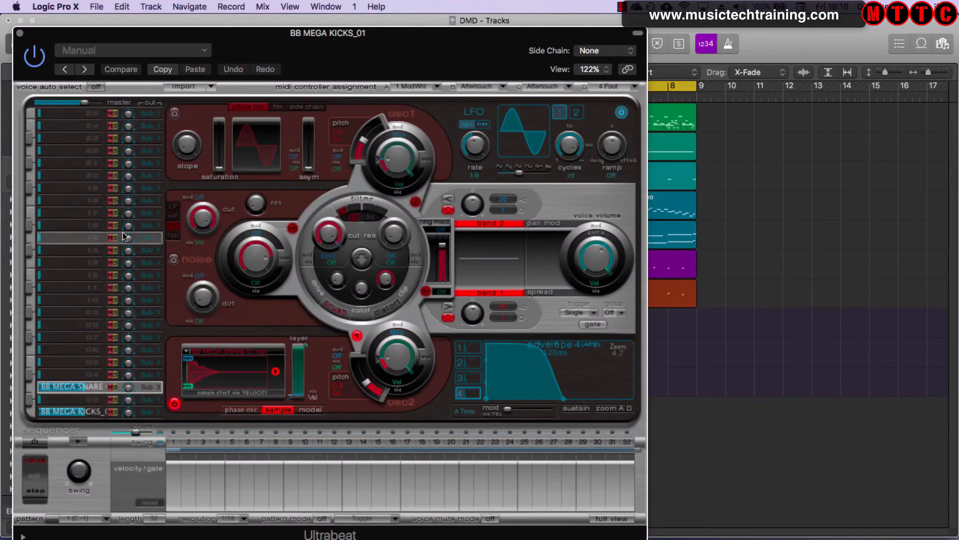
{"action": "key", "text": "y"}
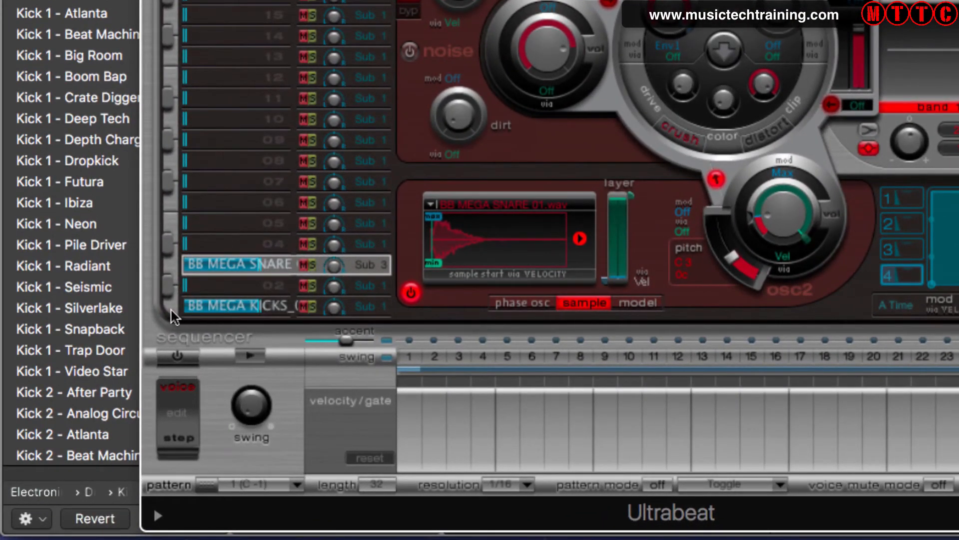
- Reverse the playback direction of the BB MEGA KICKS_01 sample in Ultrabeat, and collapse the Dr Duce 1 track stack
{"action": "left_click", "coordinate": [245, 306]}
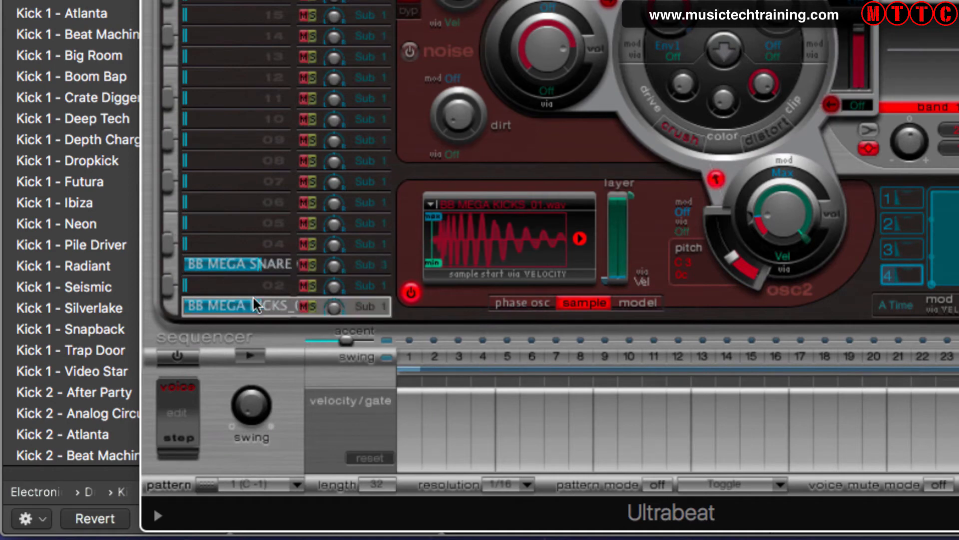
{"action": "left_click", "coordinate": [580, 239]}
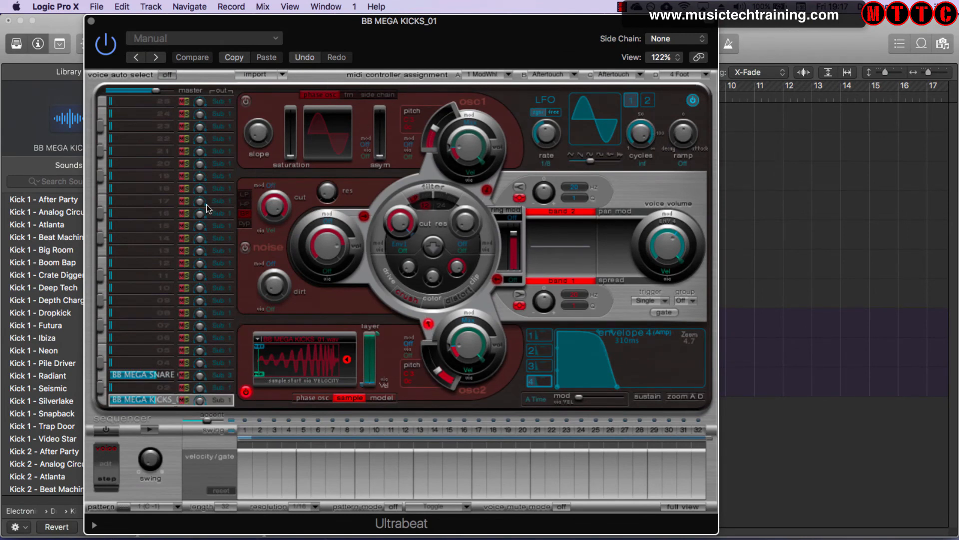
{"action": "left_click", "coordinate": [91, 21]}
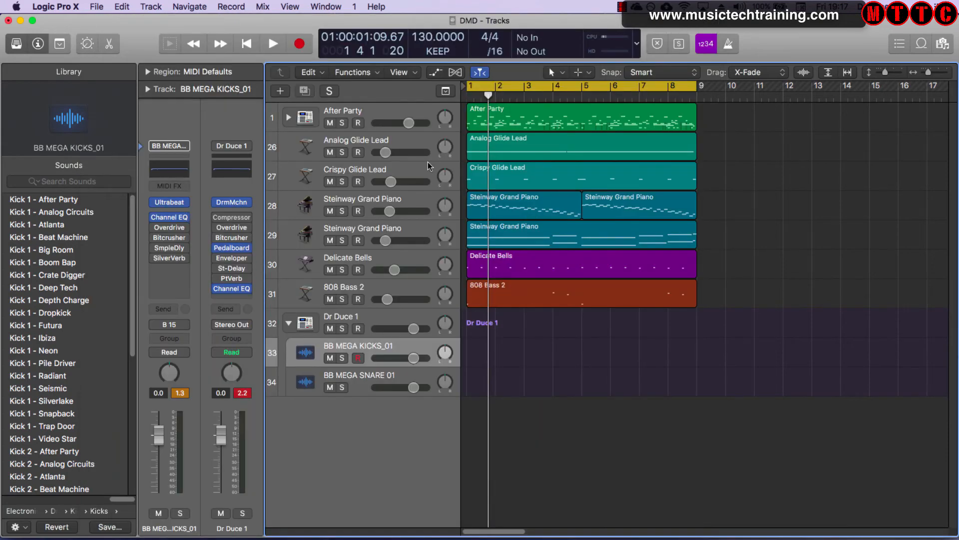
{"action": "left_click", "coordinate": [366, 318]}
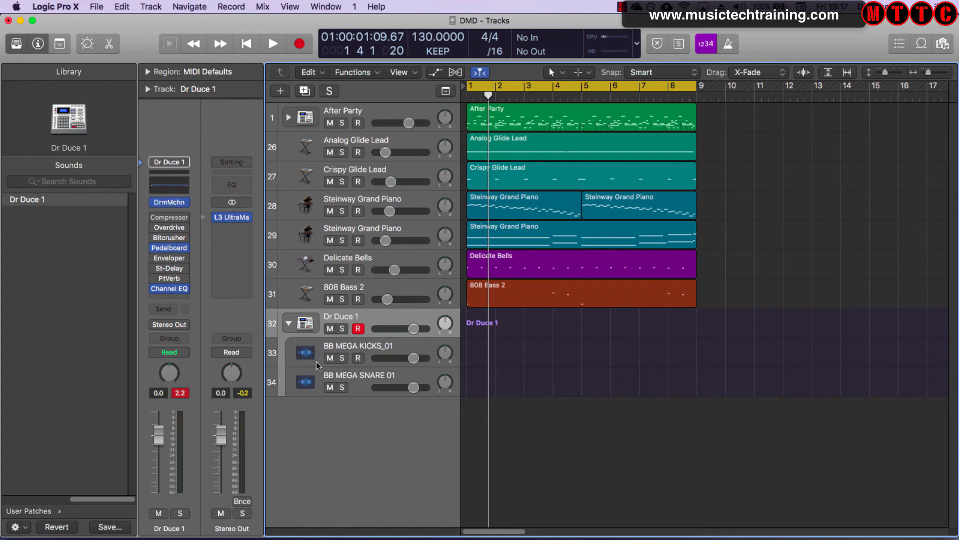
{"action": "left_click", "coordinate": [288, 324]}
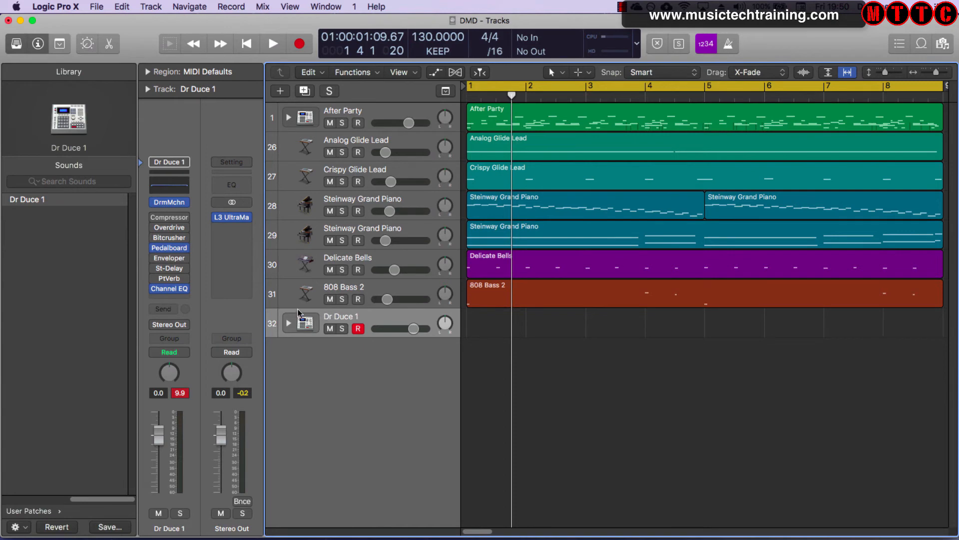
- Review which files the Save As dialog copies into the DMD project folder, including Ultrabeat samples, and leave it without saving
{"action": "mouse_move", "coordinate": [159, 229]}
{"action": "left_click", "coordinate": [96, 7]}
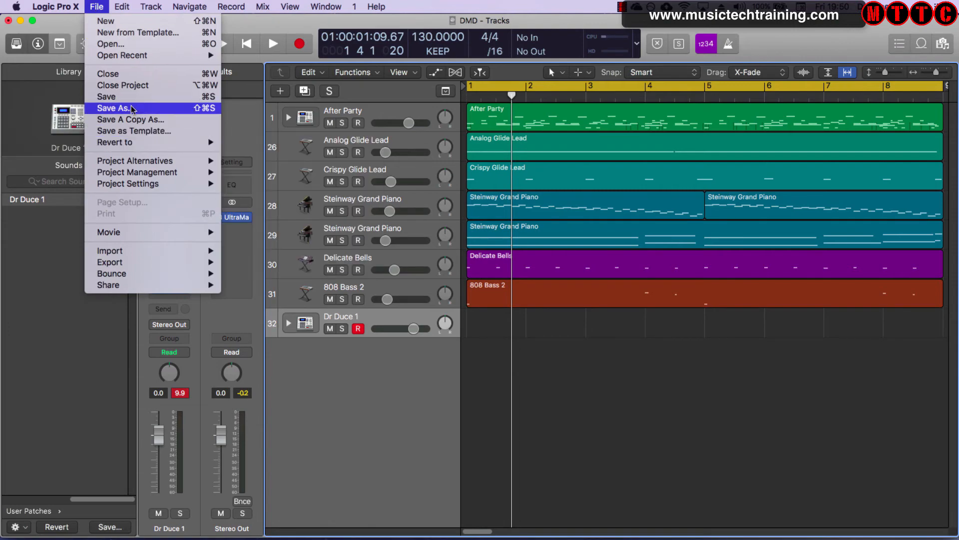
{"action": "left_click", "coordinate": [114, 108]}
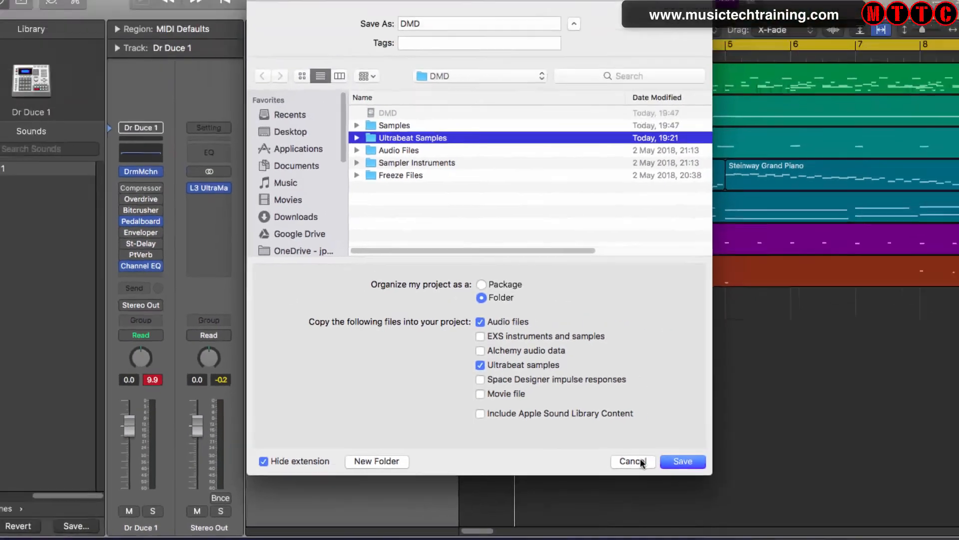
{"action": "left_click", "coordinate": [819, 408]}
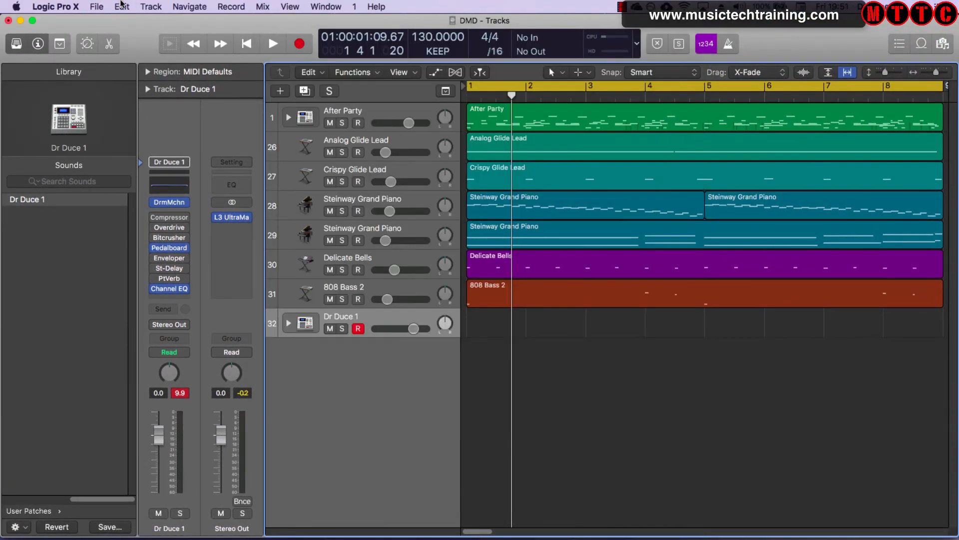
- Check that copying Ultrabeat samples into the project is enabled in the Assets project settings, and close the settings
{"action": "left_click", "coordinate": [97, 6]}
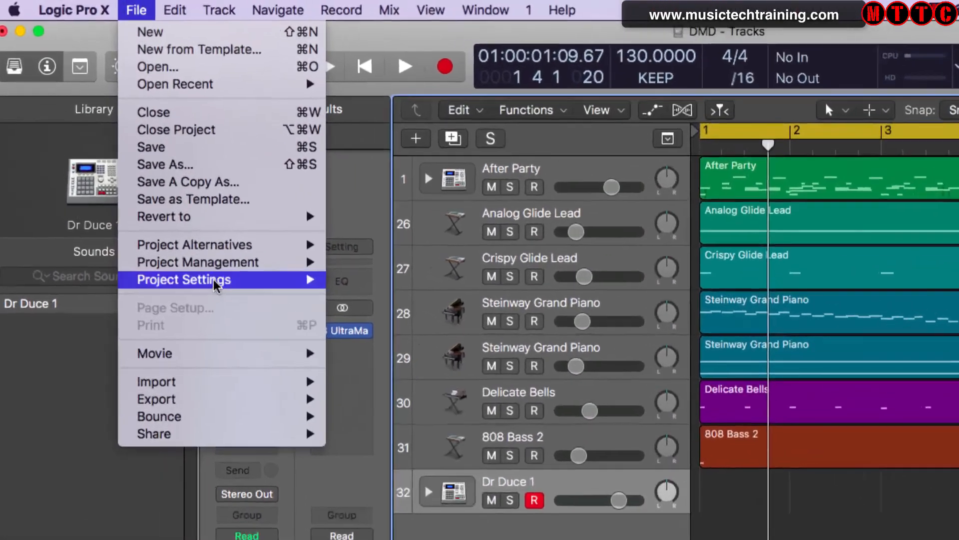
{"action": "mouse_move", "coordinate": [147, 183]}
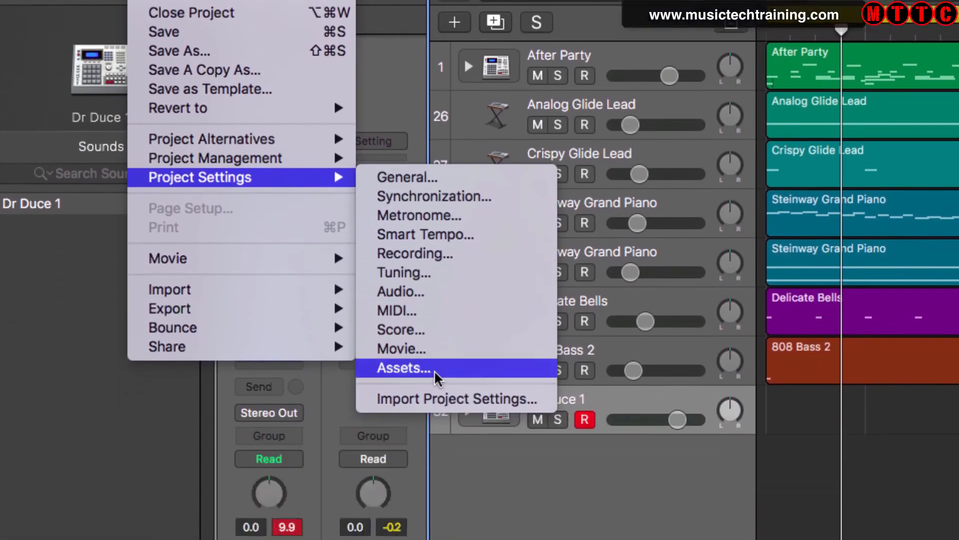
{"action": "left_click", "coordinate": [439, 498]}
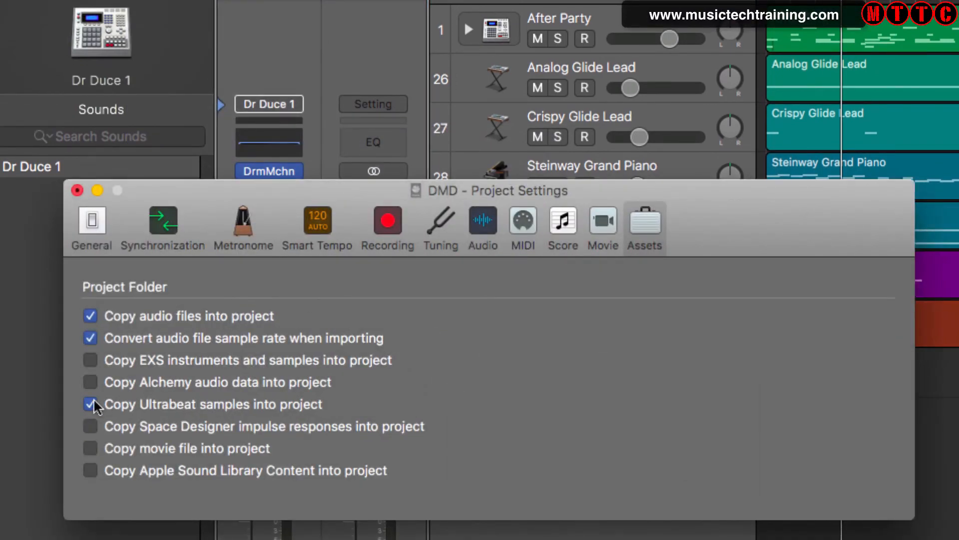
{"action": "left_click", "coordinate": [90, 405]}
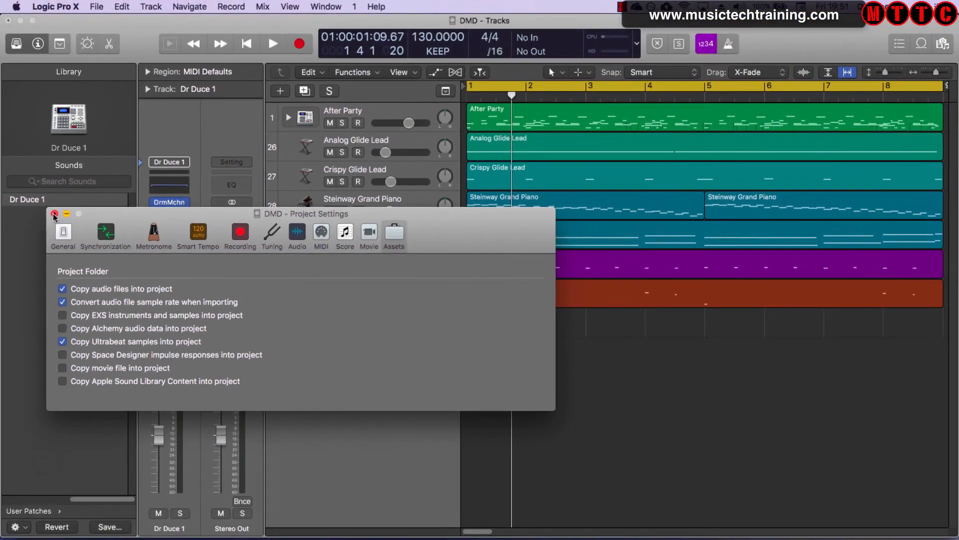
{"action": "left_click", "coordinate": [55, 215]}
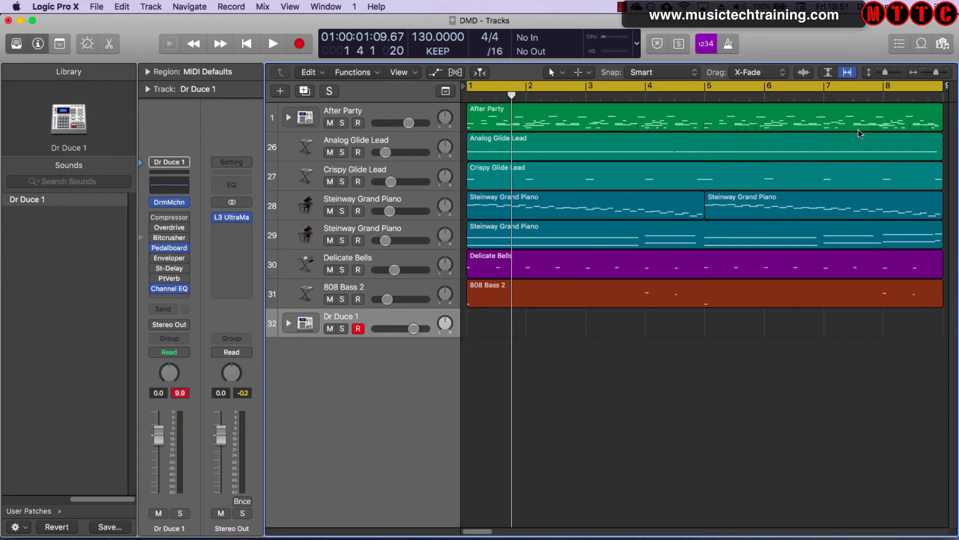
- Swap the Library for the media browser and select the DMD project in Logic's Projects list
{"action": "key", "text": "y"}
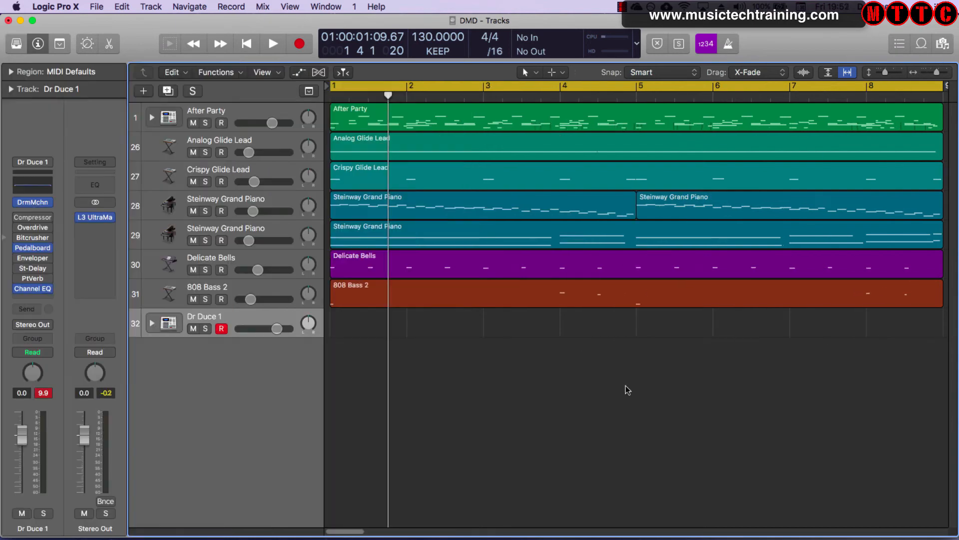
{"action": "key", "text": "f"}
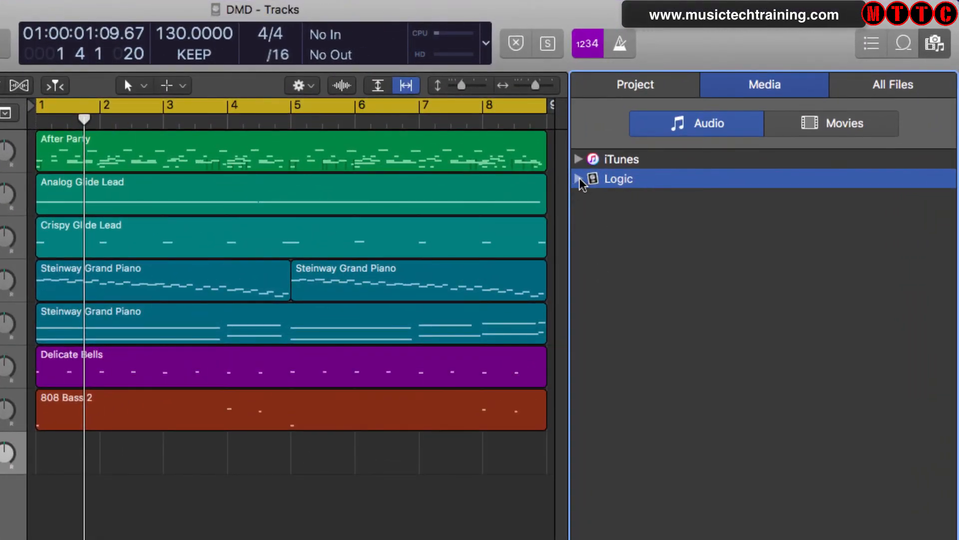
{"action": "left_click", "coordinate": [578, 179]}
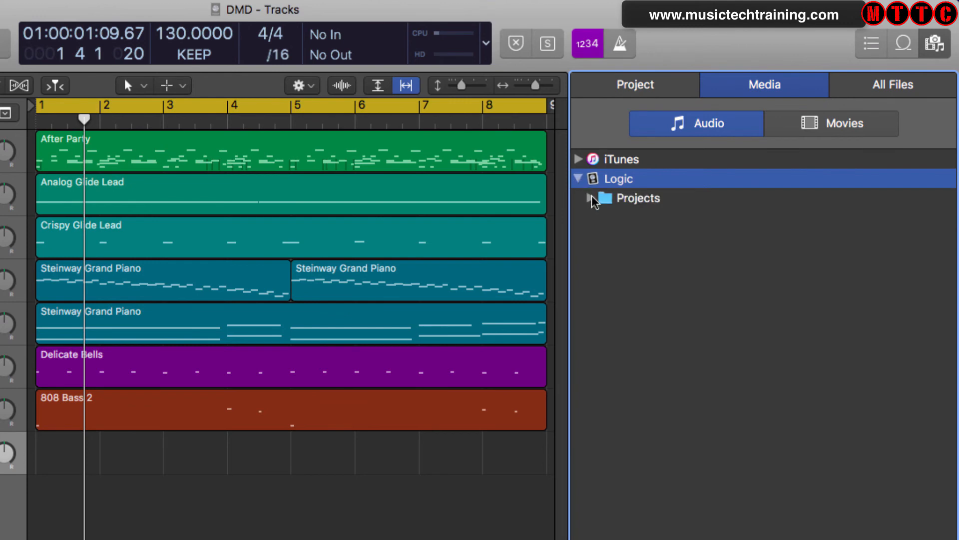
{"action": "left_click", "coordinate": [591, 198]}
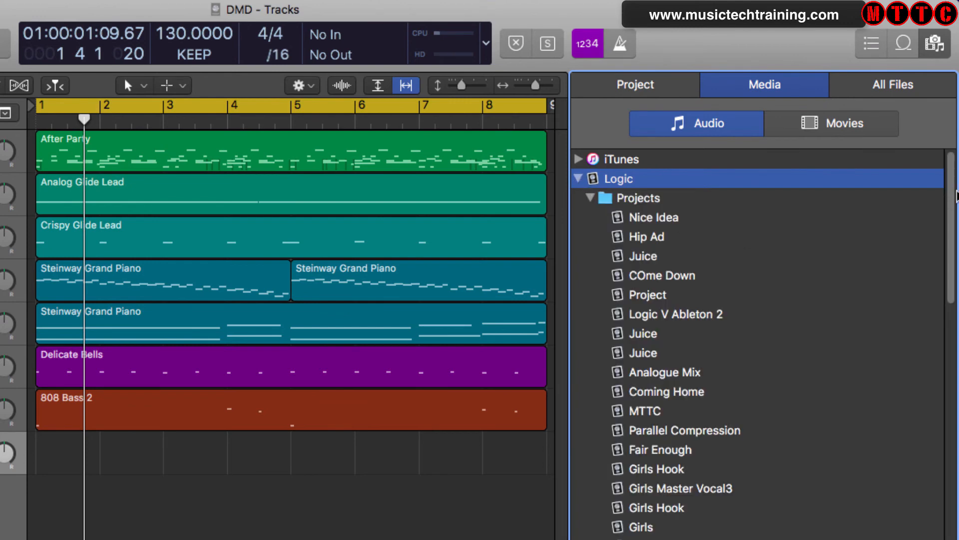
{"action": "left_click_drag", "start_coordinate": [954, 195], "coordinate": [934, 395]}
{"action": "left_click", "coordinate": [614, 399]}
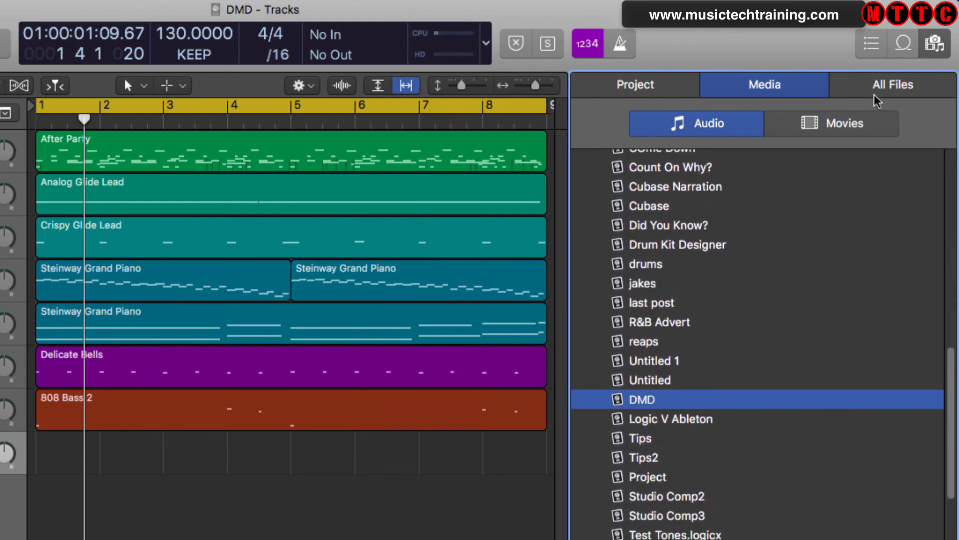
- Browse all files to the DMD project's Ultrabeat Samples folder and select BB MEGA SNARE 06.wav
{"action": "left_click", "coordinate": [889, 87]}
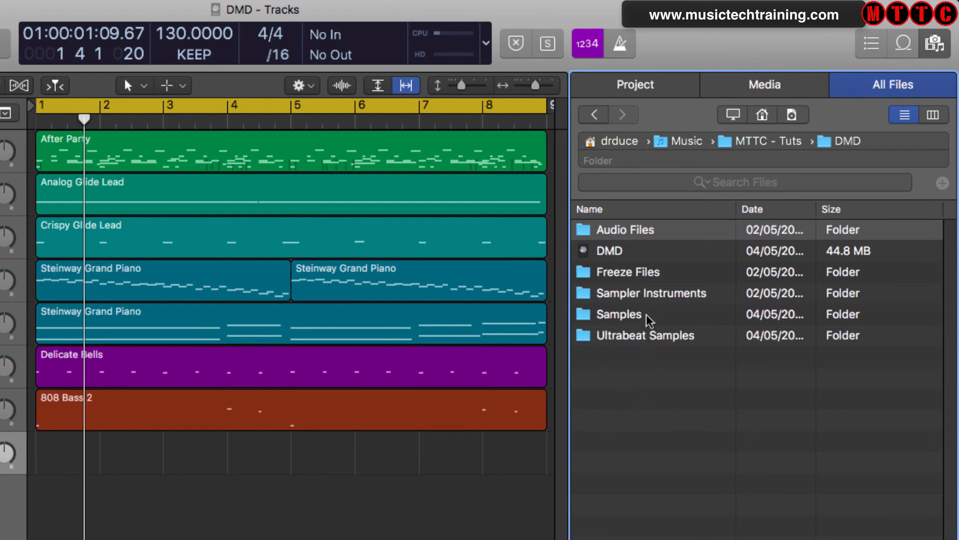
{"action": "double_click", "coordinate": [606, 340]}
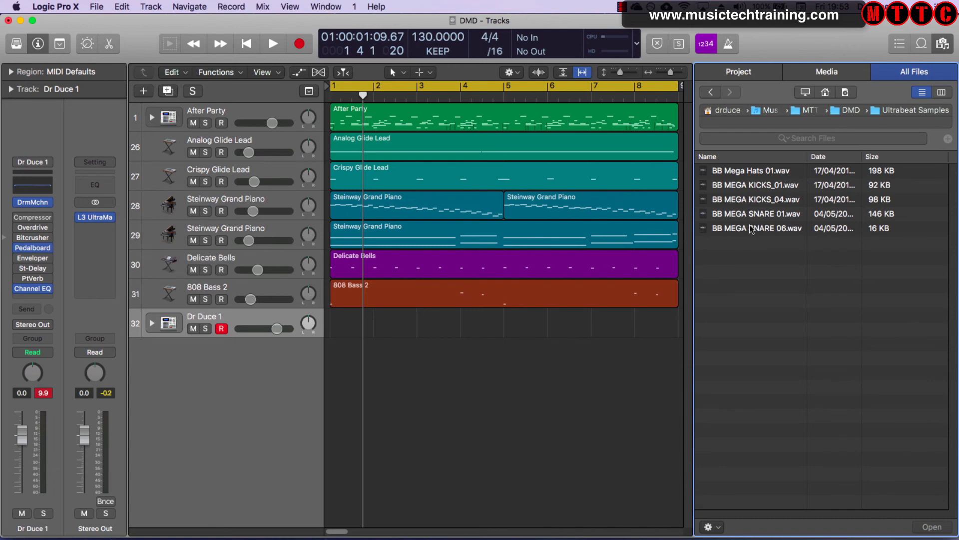
{"action": "left_click", "coordinate": [751, 229]}
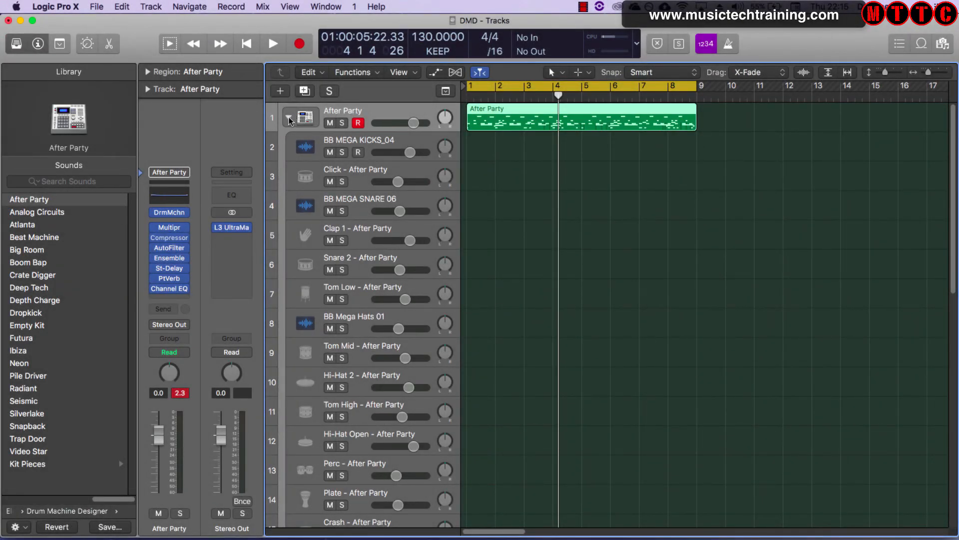
- Insert a stereo Compressor in the empty effect slot of After Party's BB MEGA KICKS_04 subtrack
{"action": "left_click", "coordinate": [377, 144]}
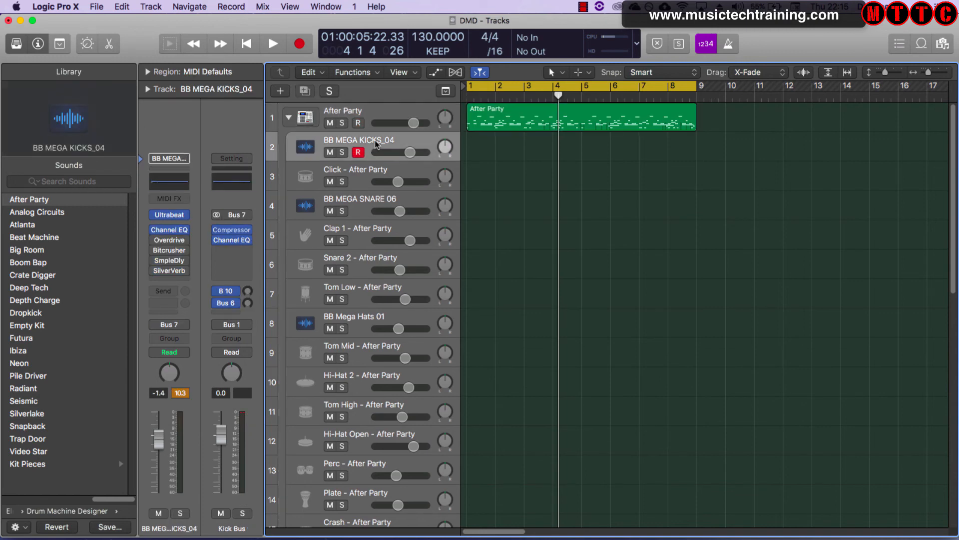
{"action": "left_click", "coordinate": [182, 280]}
{"action": "mouse_move", "coordinate": [192, 308]}
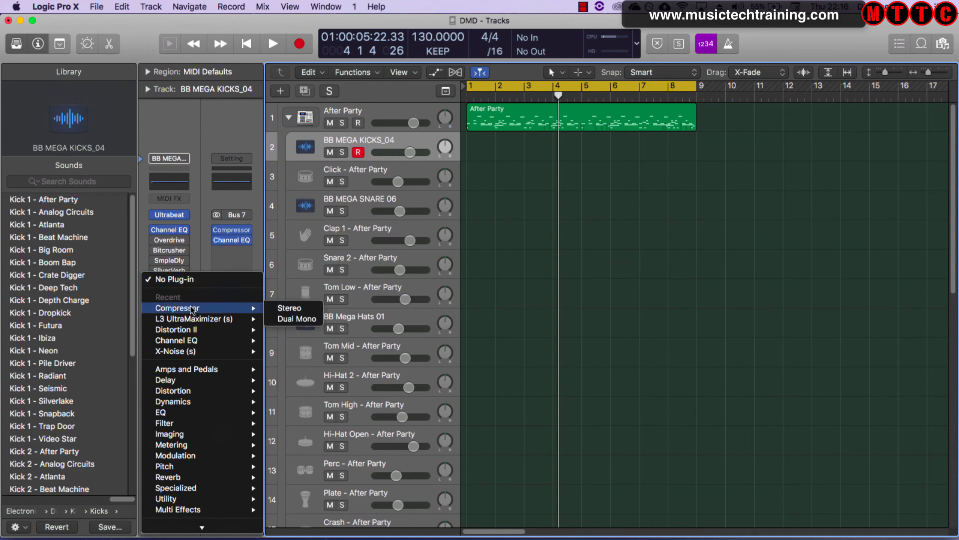
{"action": "left_click", "coordinate": [296, 308]}
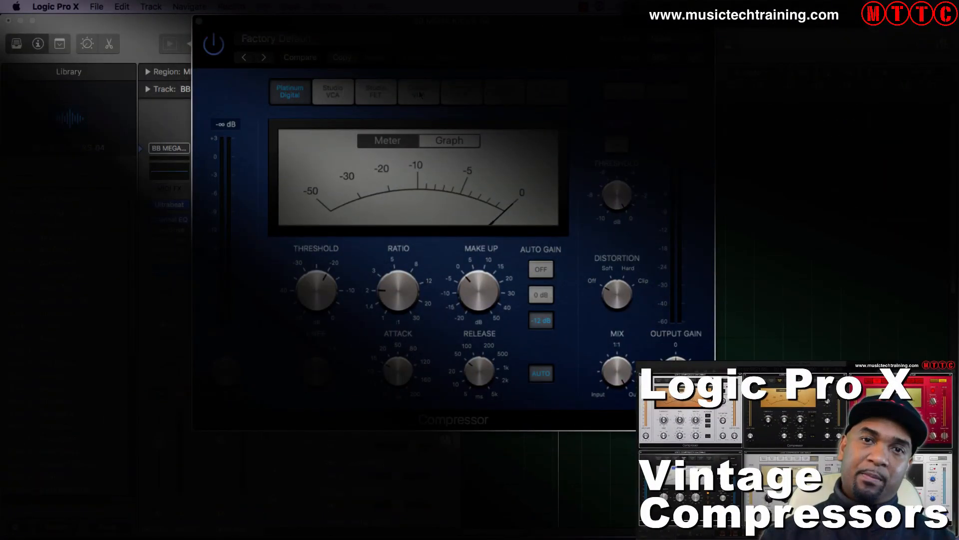
- Set the BB MEGA KICKS_04 Compressor to the Studio FET model with Soft distortion and a -23.0 dB threshold, then close it and stop playback
{"action": "left_click", "coordinate": [362, 93]}
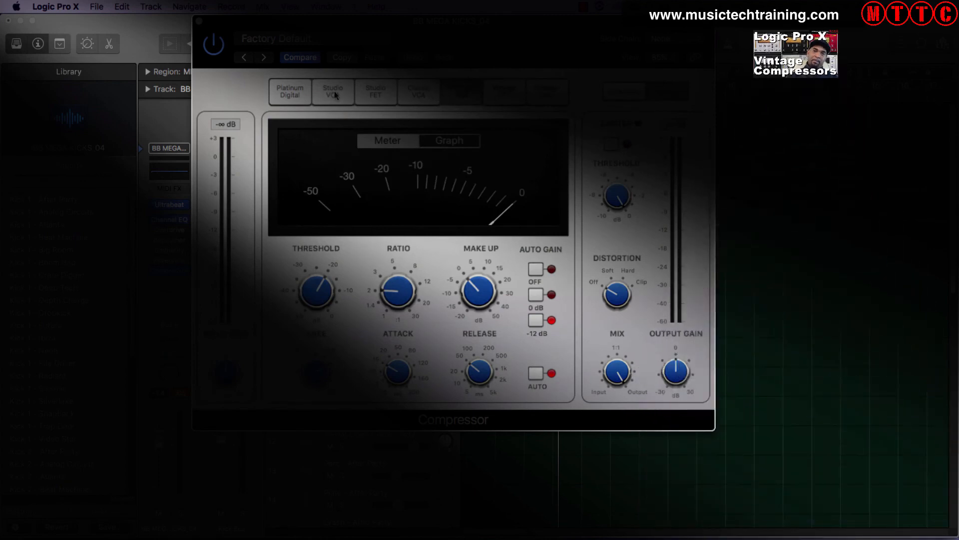
{"action": "left_click", "coordinate": [334, 92]}
{"action": "left_click", "coordinate": [374, 90]}
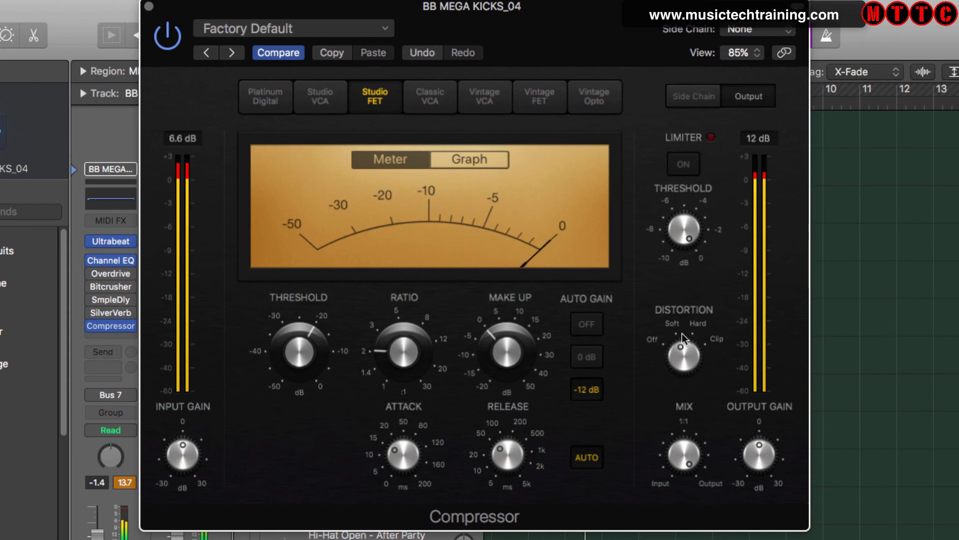
{"action": "left_click", "coordinate": [673, 322]}
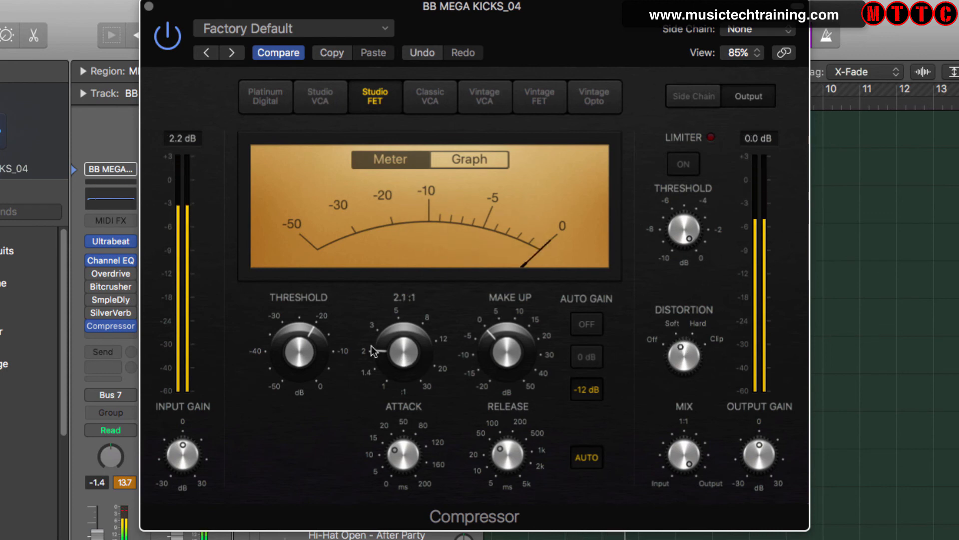
{"action": "mouse_move", "coordinate": [303, 348]}
{"action": "left_click_drag", "start_coordinate": [302, 350], "coordinate": [302, 363]}
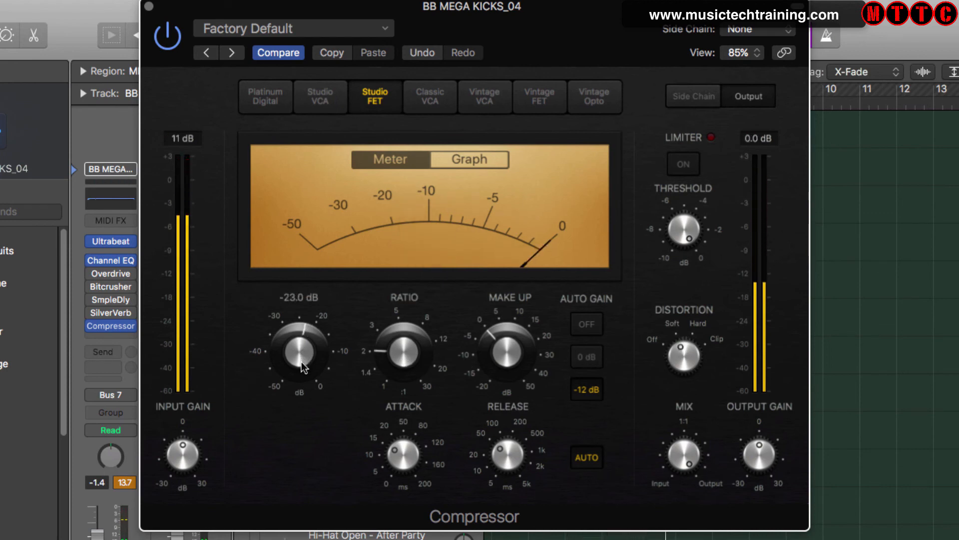
{"action": "mouse_move", "coordinate": [430, 319]}
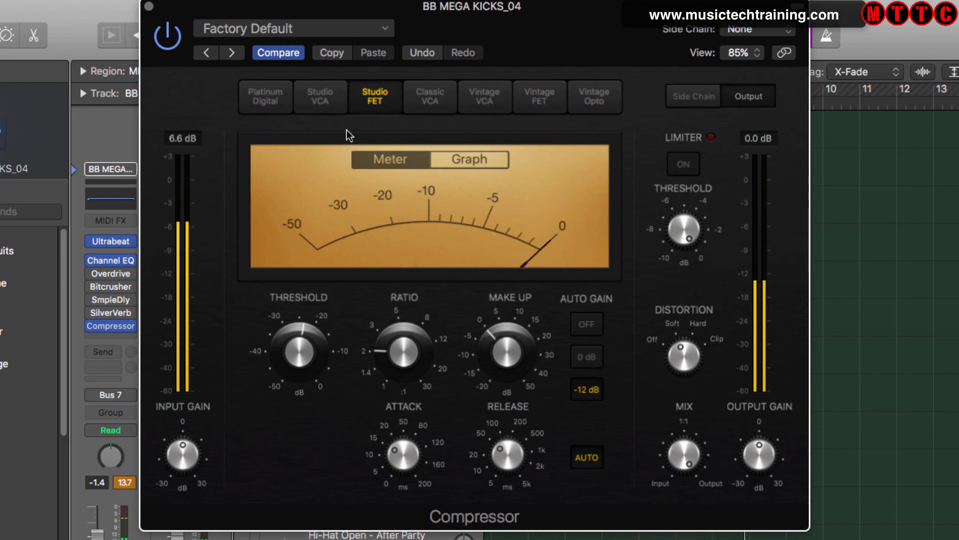
{"action": "left_click", "coordinate": [148, 6]}
{"action": "key", "text": "space"}
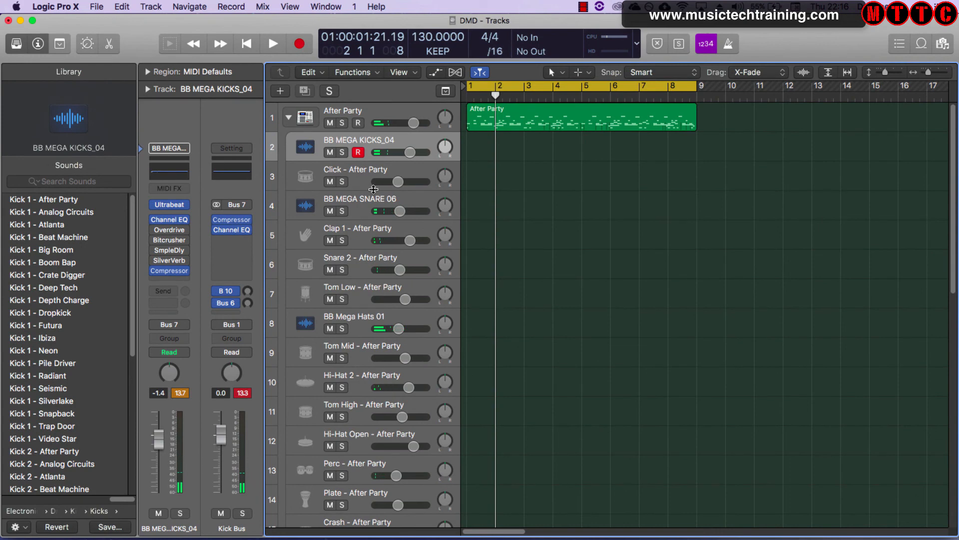
- Collapse the After Party stack, and play the Analog Glide Lead track soloed with its Compressor open
{"action": "left_click", "coordinate": [288, 118]}
{"action": "left_click", "coordinate": [356, 159]}
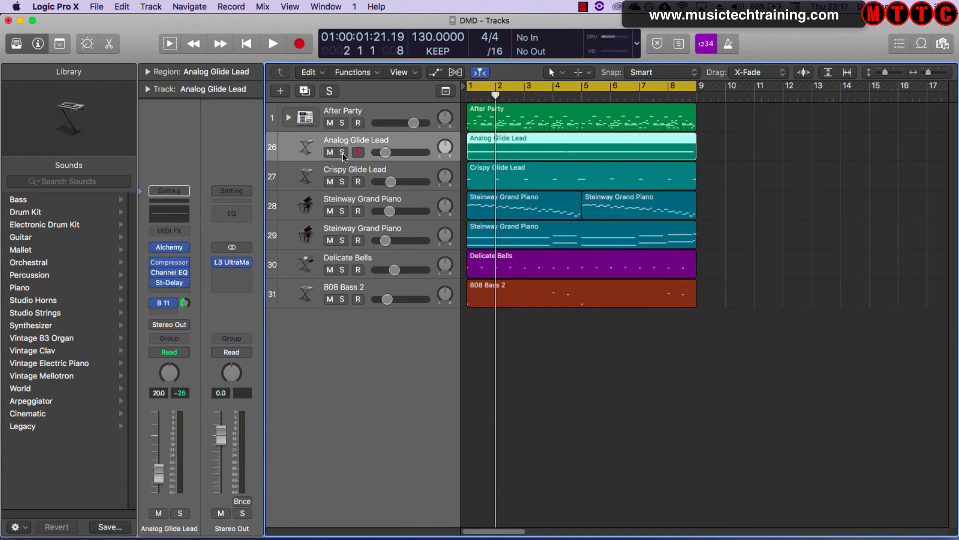
{"action": "left_click", "coordinate": [342, 153]}
{"action": "key", "text": "space"}
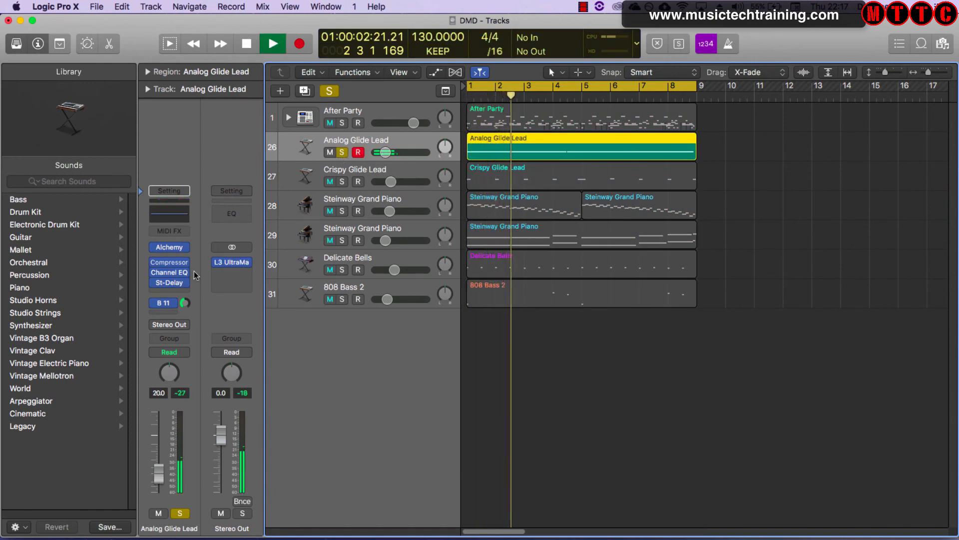
{"action": "mouse_move", "coordinate": [172, 265]}
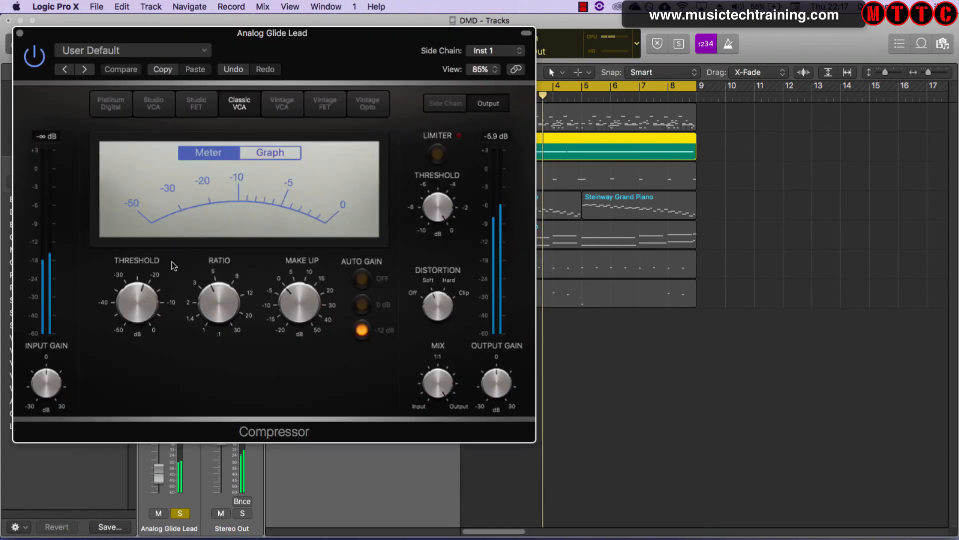
{"action": "left_click", "coordinate": [171, 265]}
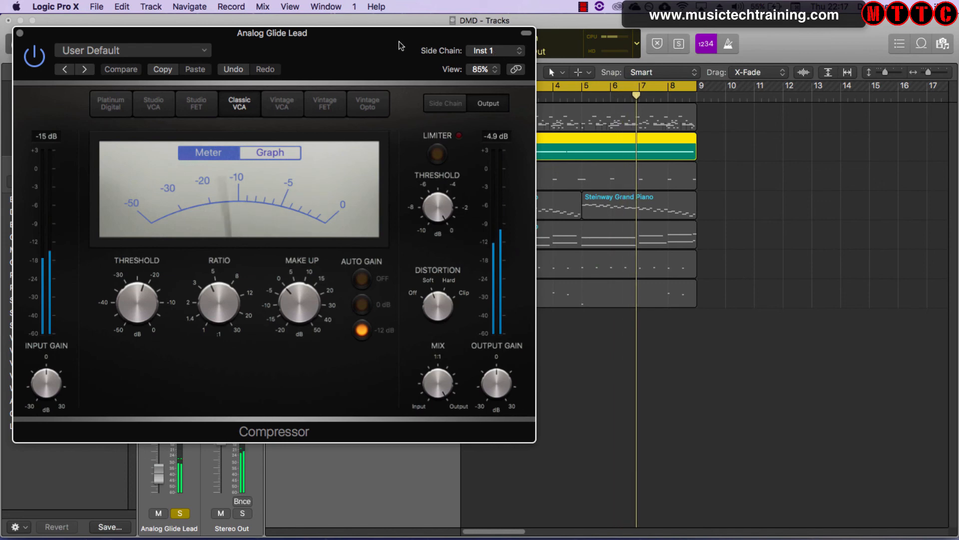
- Move the Analog Glide Lead Compressor clear of the track headers and review BB MEGA KICKS_04 (Inst 1) in its side-chain source list
{"action": "left_click_drag", "start_coordinate": [400, 45], "coordinate": [533, 179]}
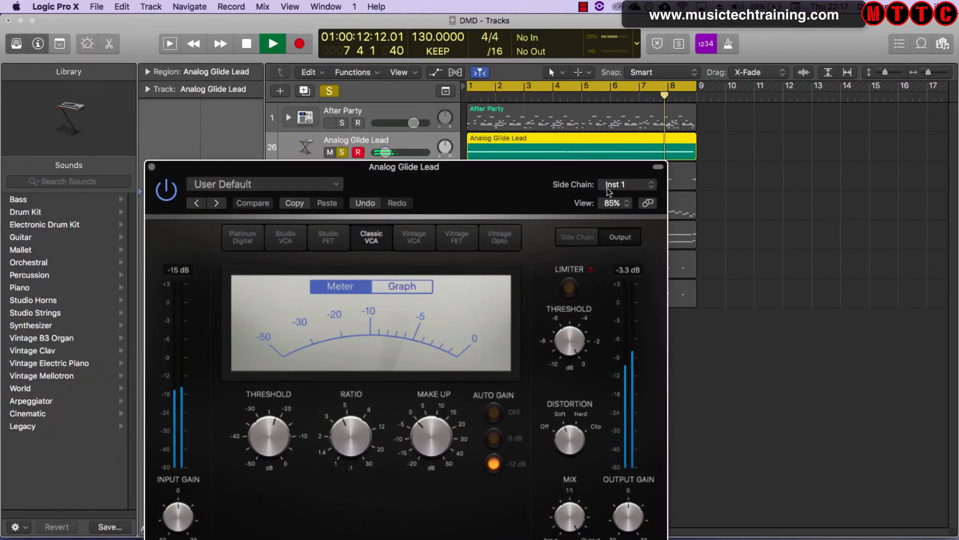
{"action": "left_click_drag", "start_coordinate": [455, 175], "coordinate": [508, 215]}
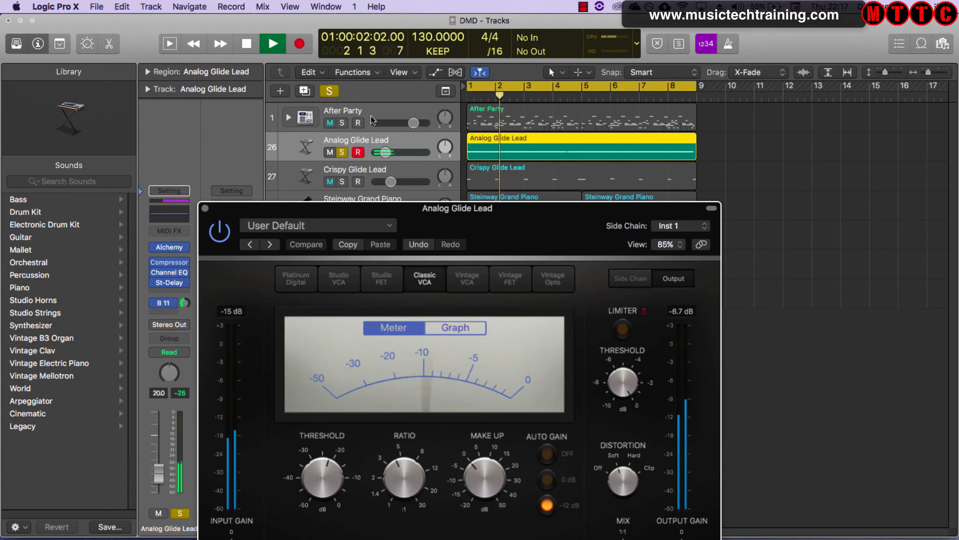
{"action": "left_click", "coordinate": [674, 225]}
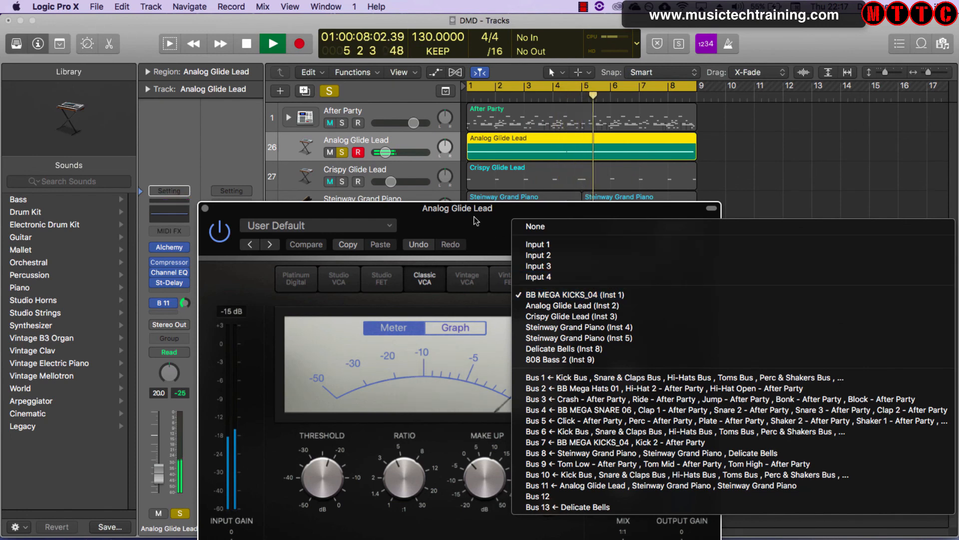
{"action": "left_click", "coordinate": [498, 226]}
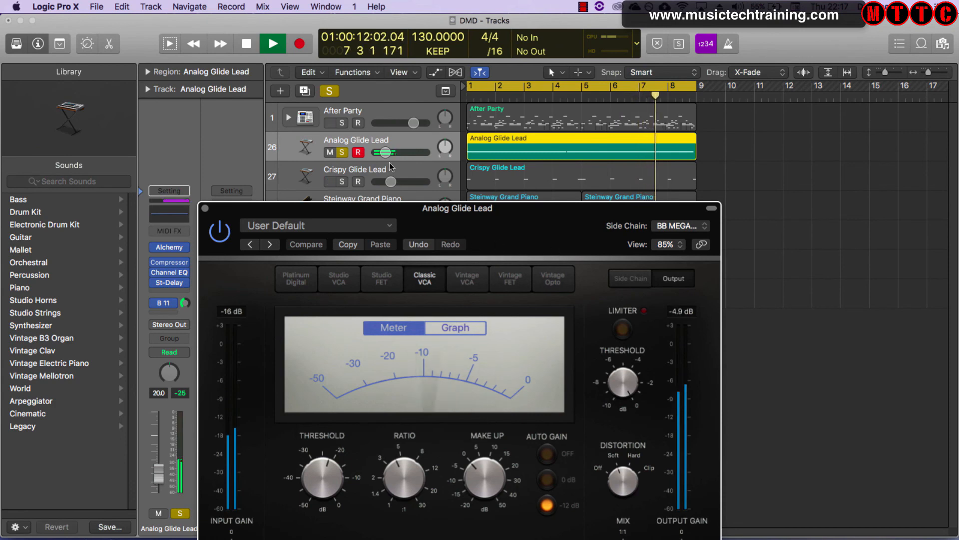
- Solo After Party's BB MEGA KICKS_04 subtrack instead of the whole stack, and listen to it with the side-chained Analog Glide Lead
{"action": "left_click", "coordinate": [343, 123]}
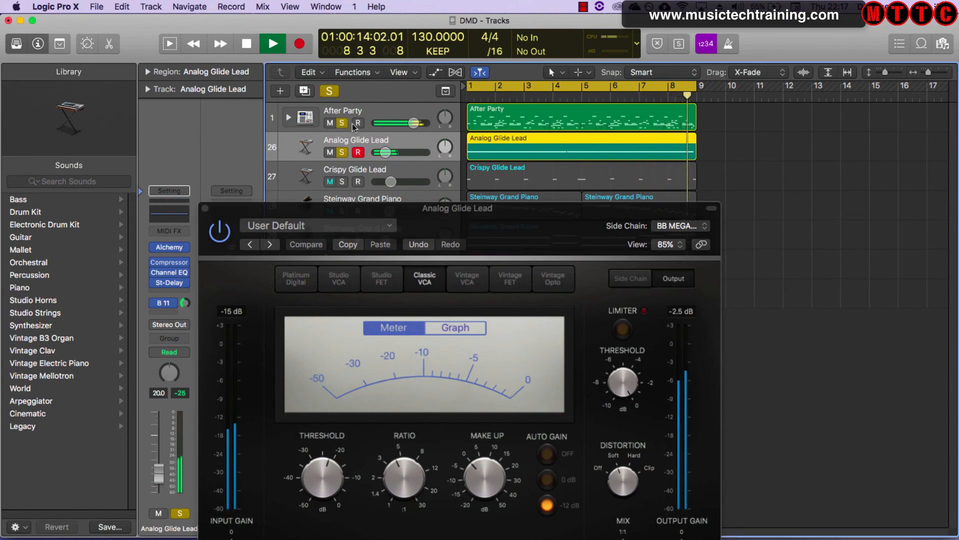
{"action": "left_click", "coordinate": [288, 117]}
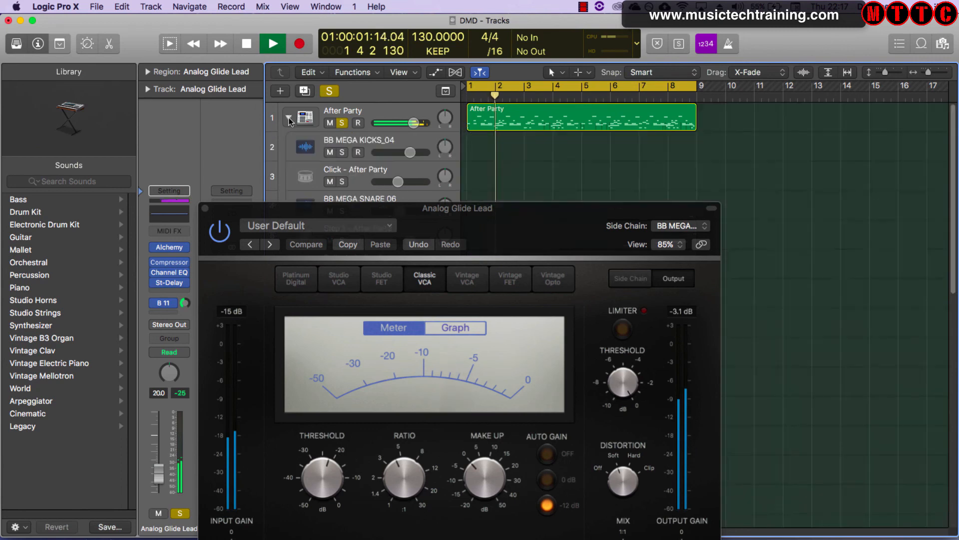
{"action": "left_click", "coordinate": [343, 124]}
{"action": "left_click", "coordinate": [342, 152]}
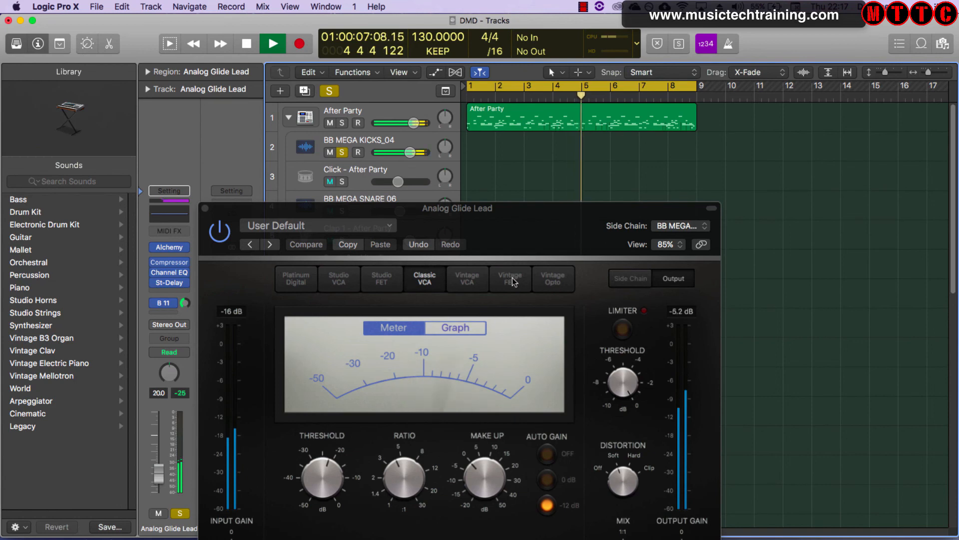
{"action": "key", "text": "space"}
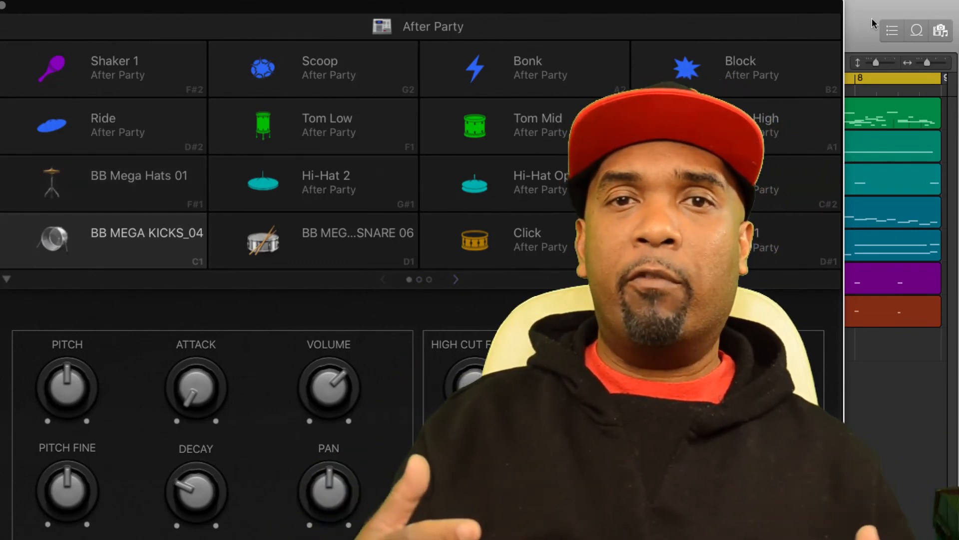
{"action": "key", "text": "space"}
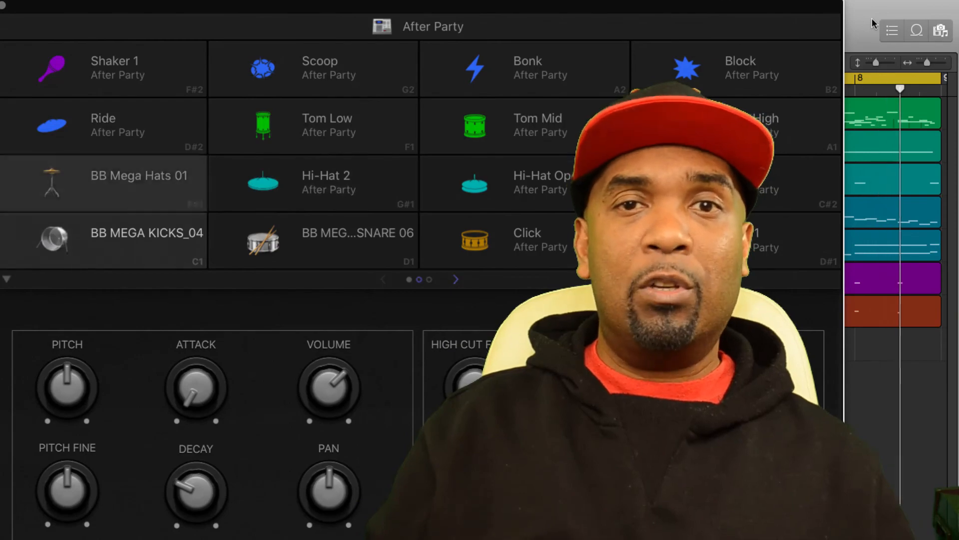